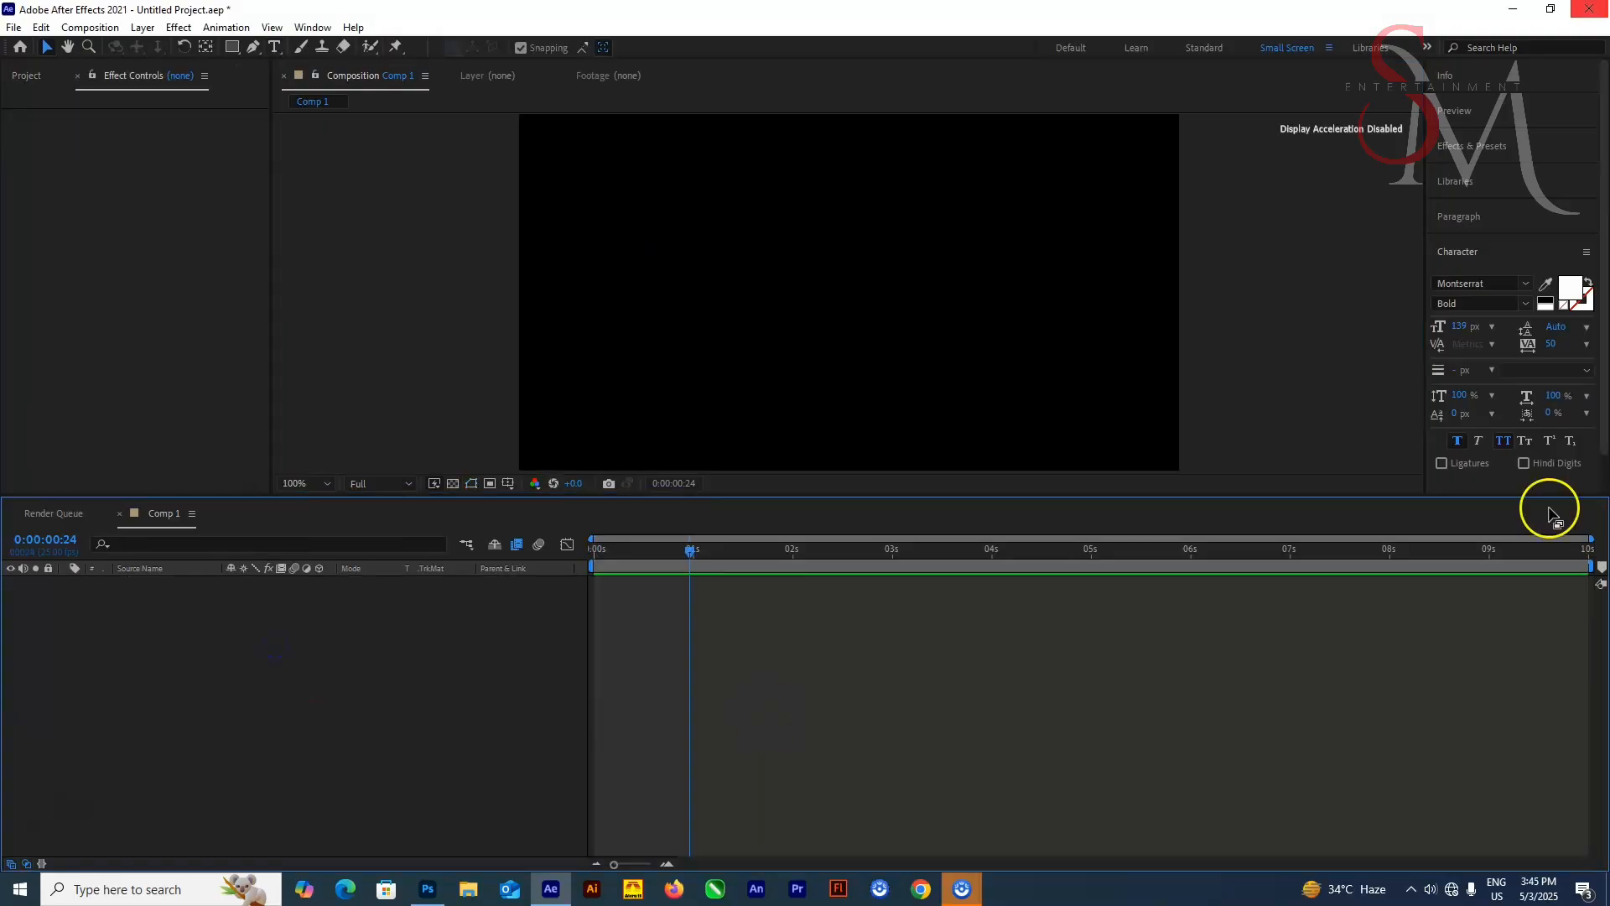
Create a text layer reading "light" in the composition
click(275, 47)
click(781, 276)
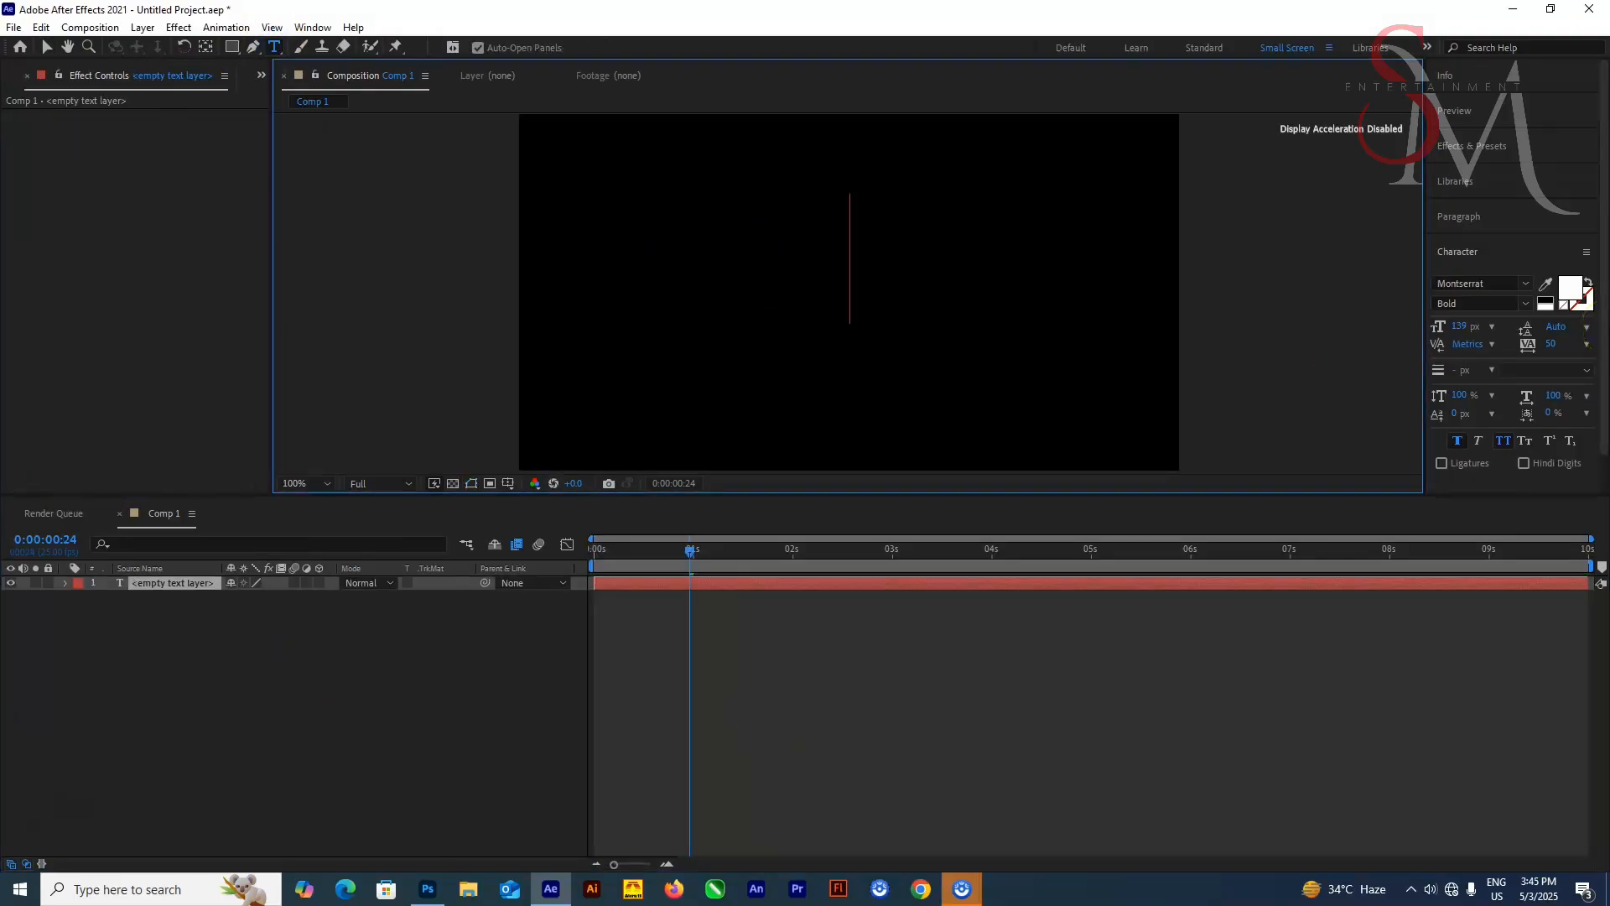
text(light)
click(47, 49)
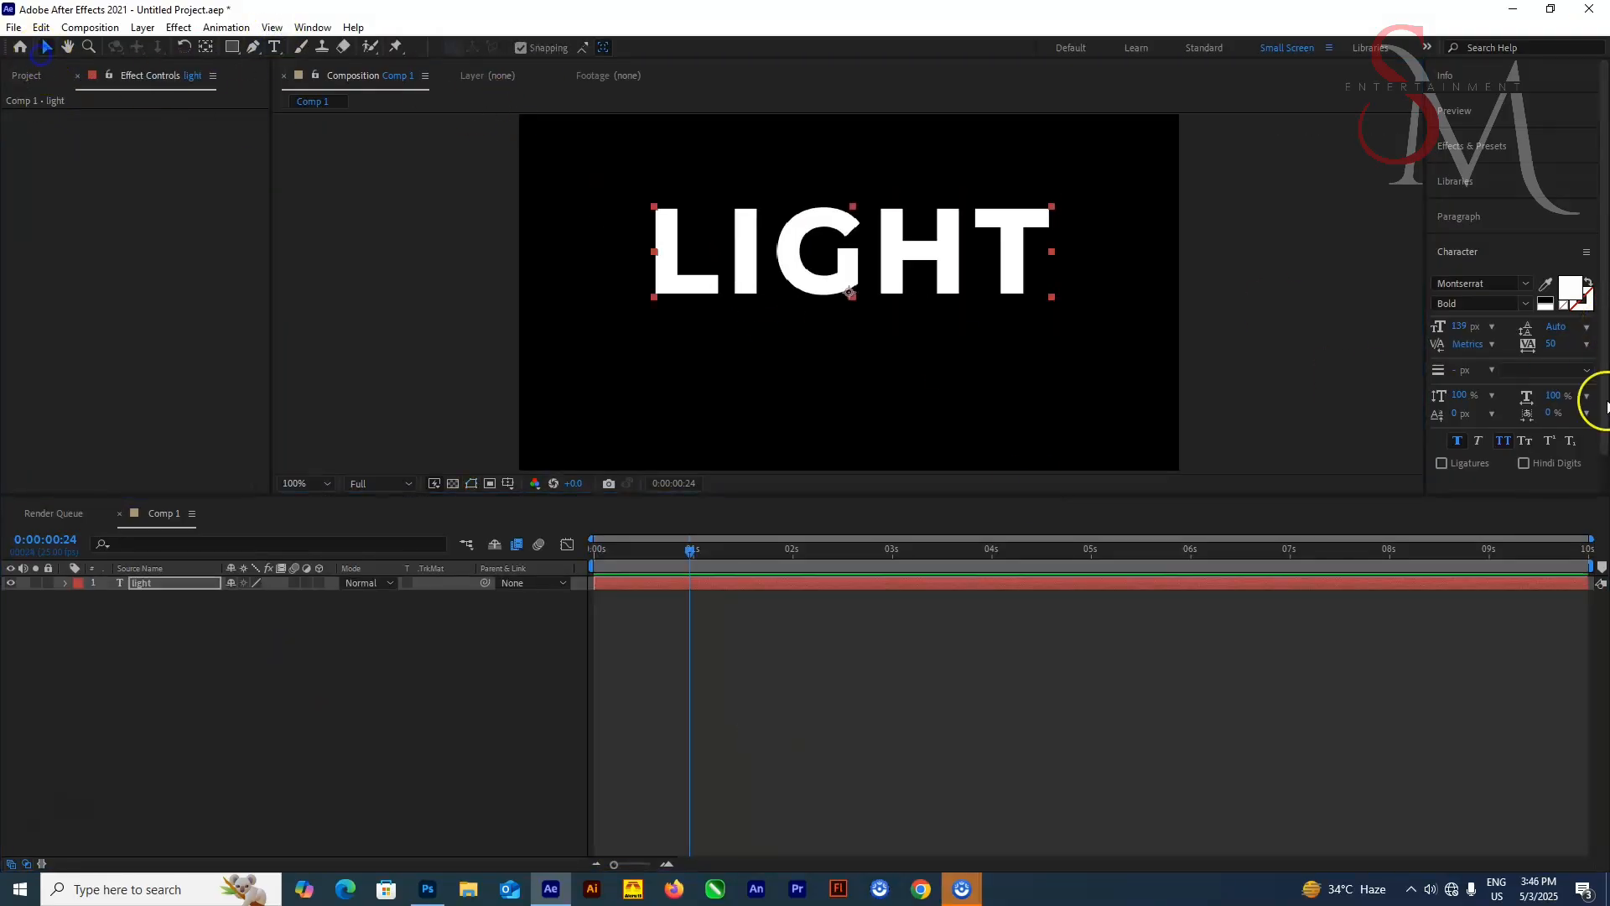
Center the text layer's anchor point and align the layer to the composition's horizontal and vertical centers
key(ctrl+alt+Home)
scroll(1497, 466, down, 2)
click(1497, 470)
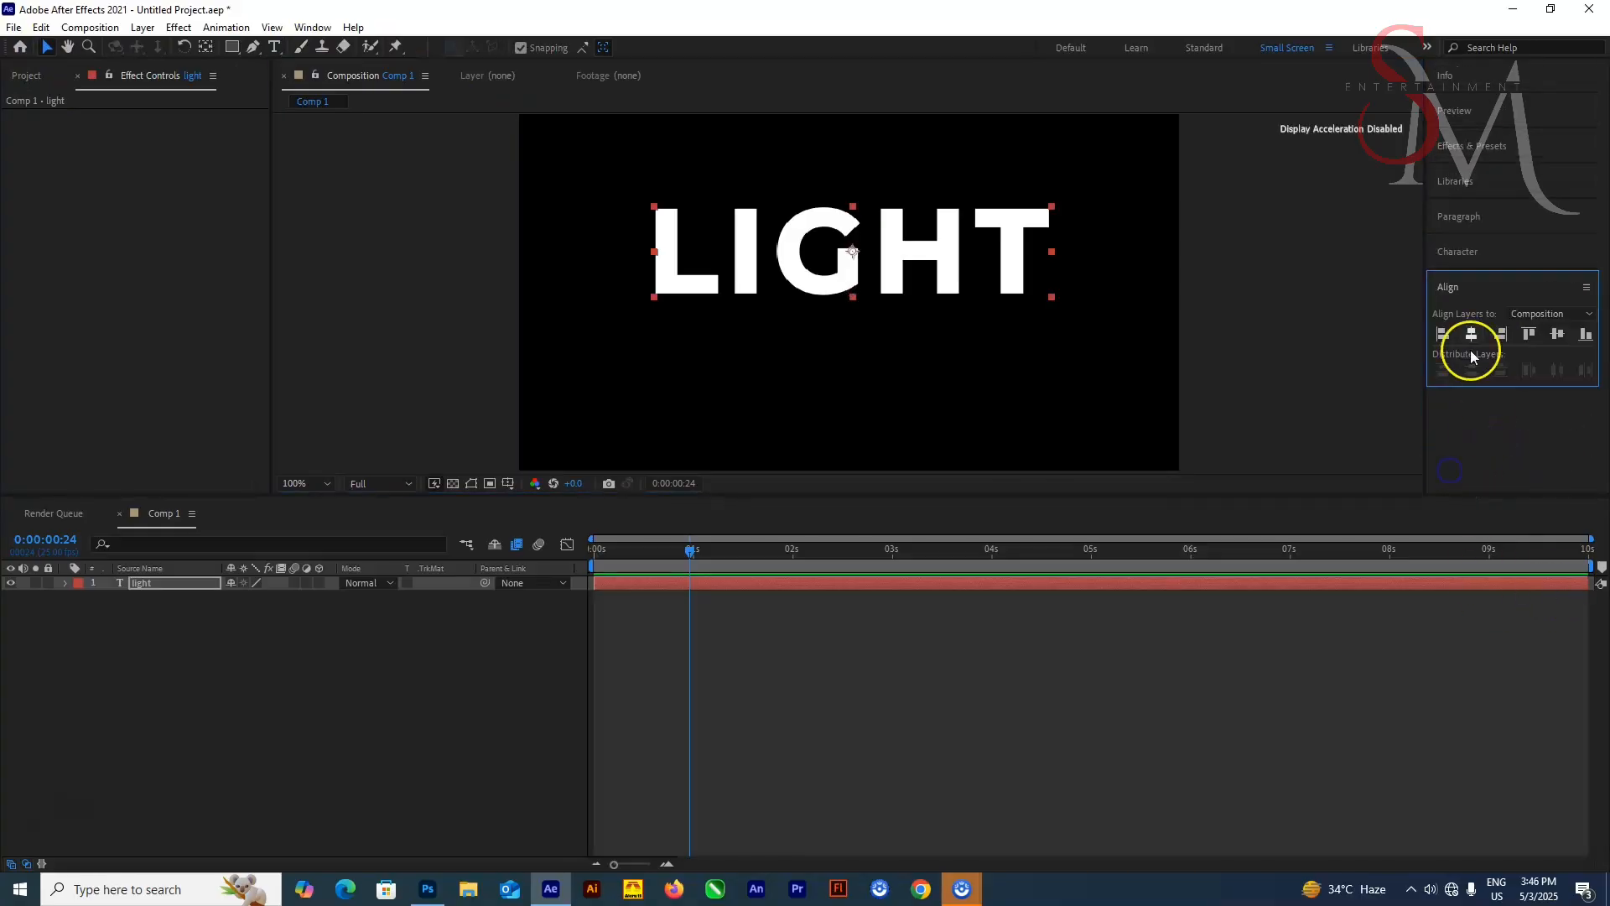
click(1471, 334)
click(1557, 334)
Create shapes from the text layer
right_click(178, 583)
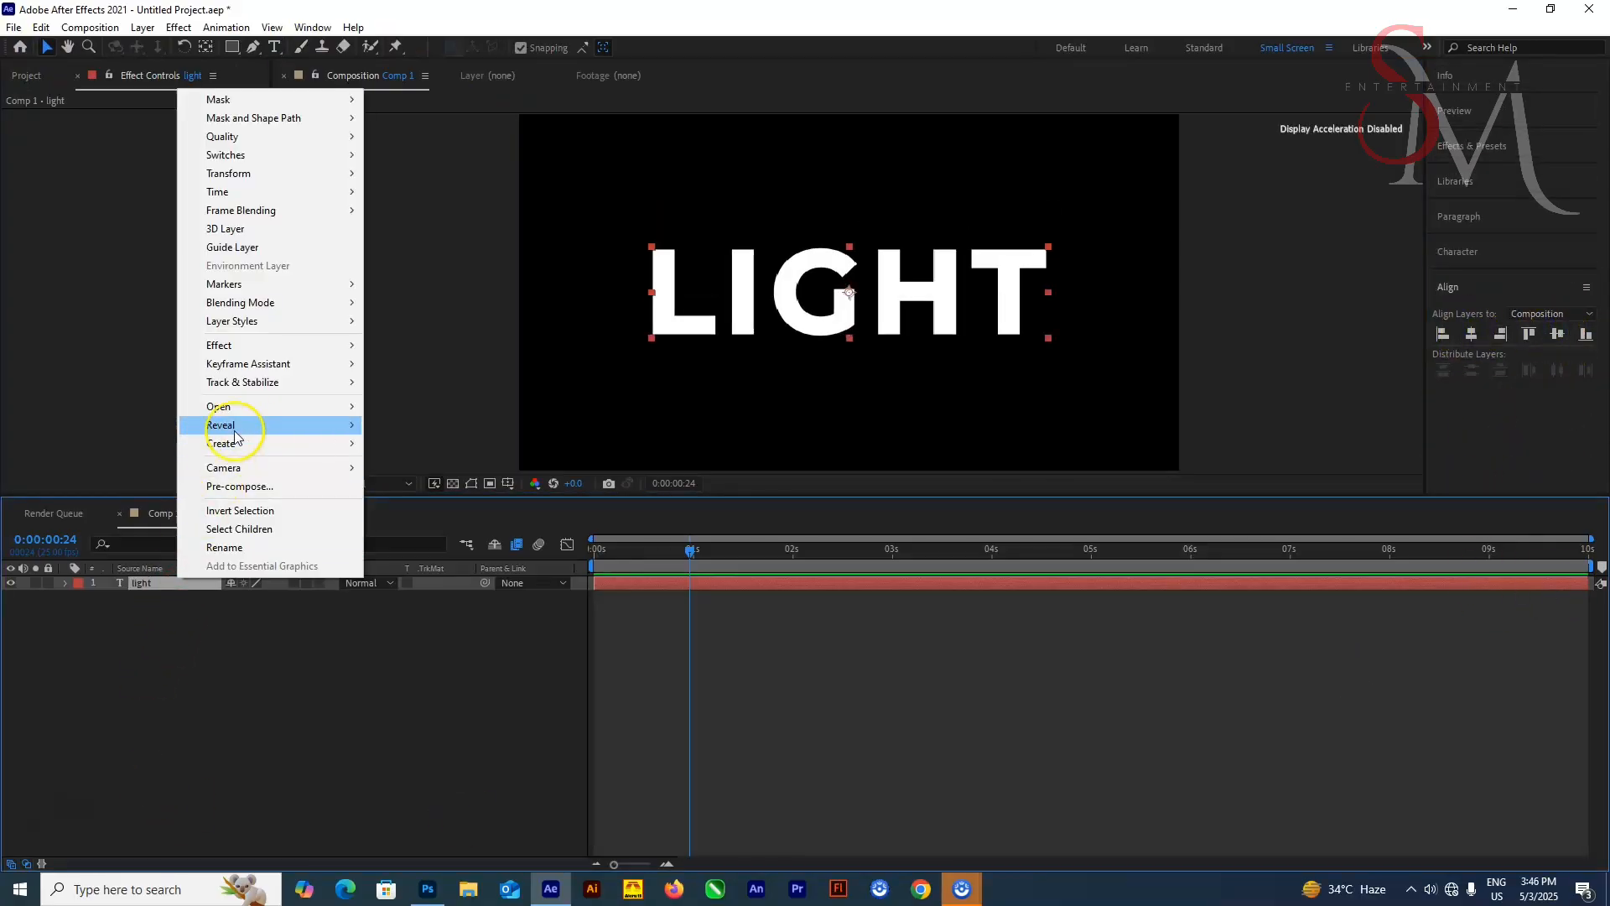
mouse_move(269, 443)
click(476, 480)
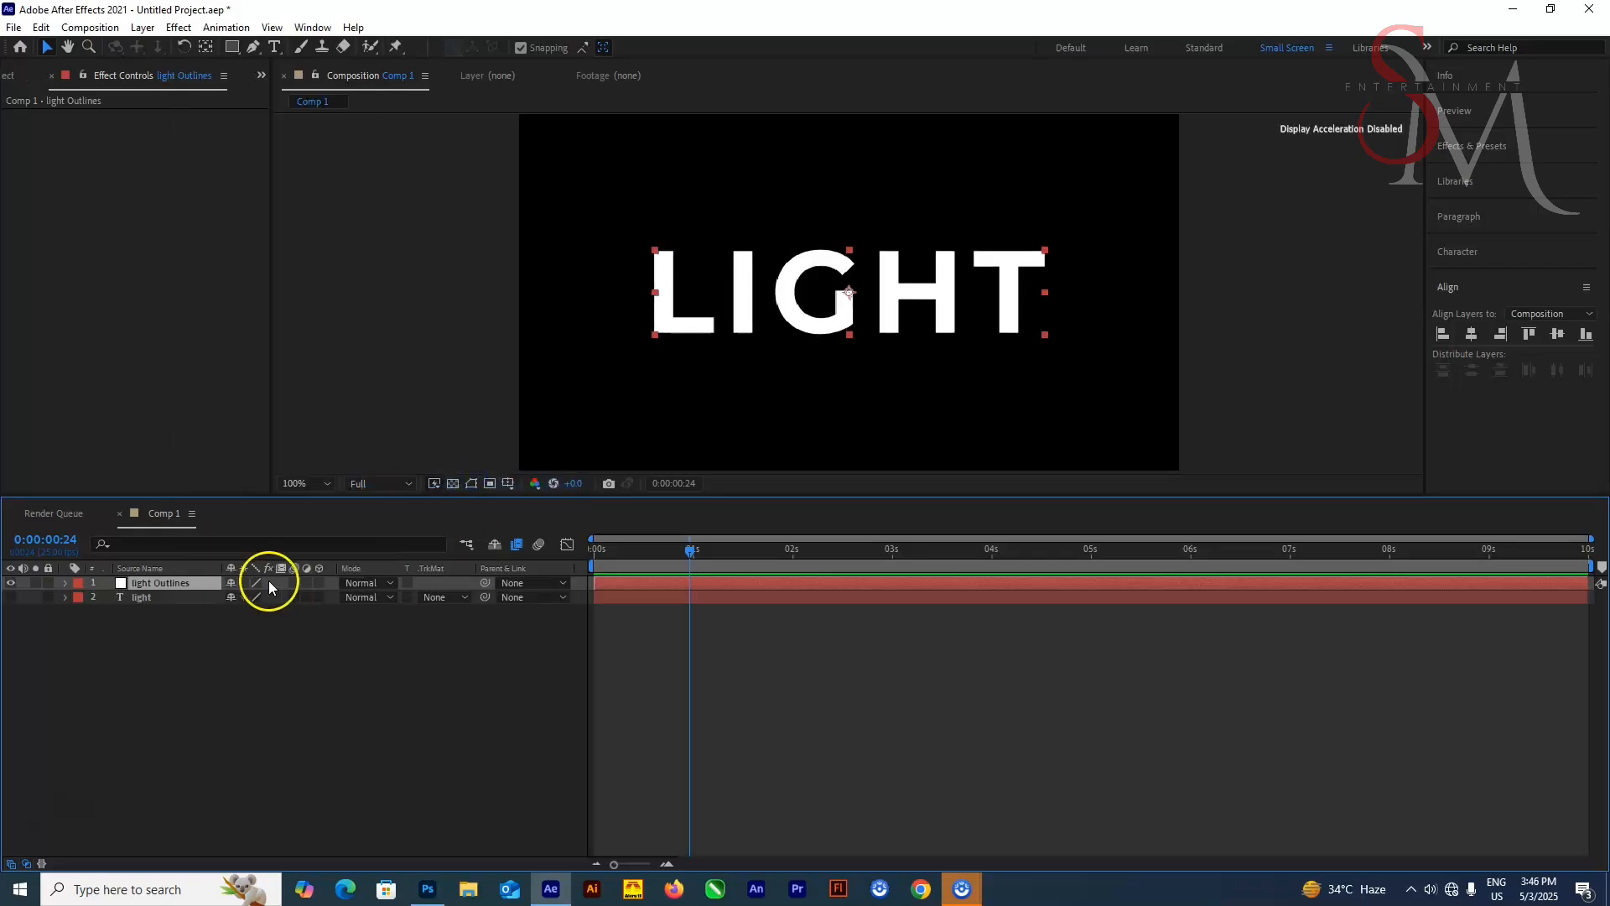
Delete the original "light" text layer, keeping the light Outlines shape layer
click(379, 75)
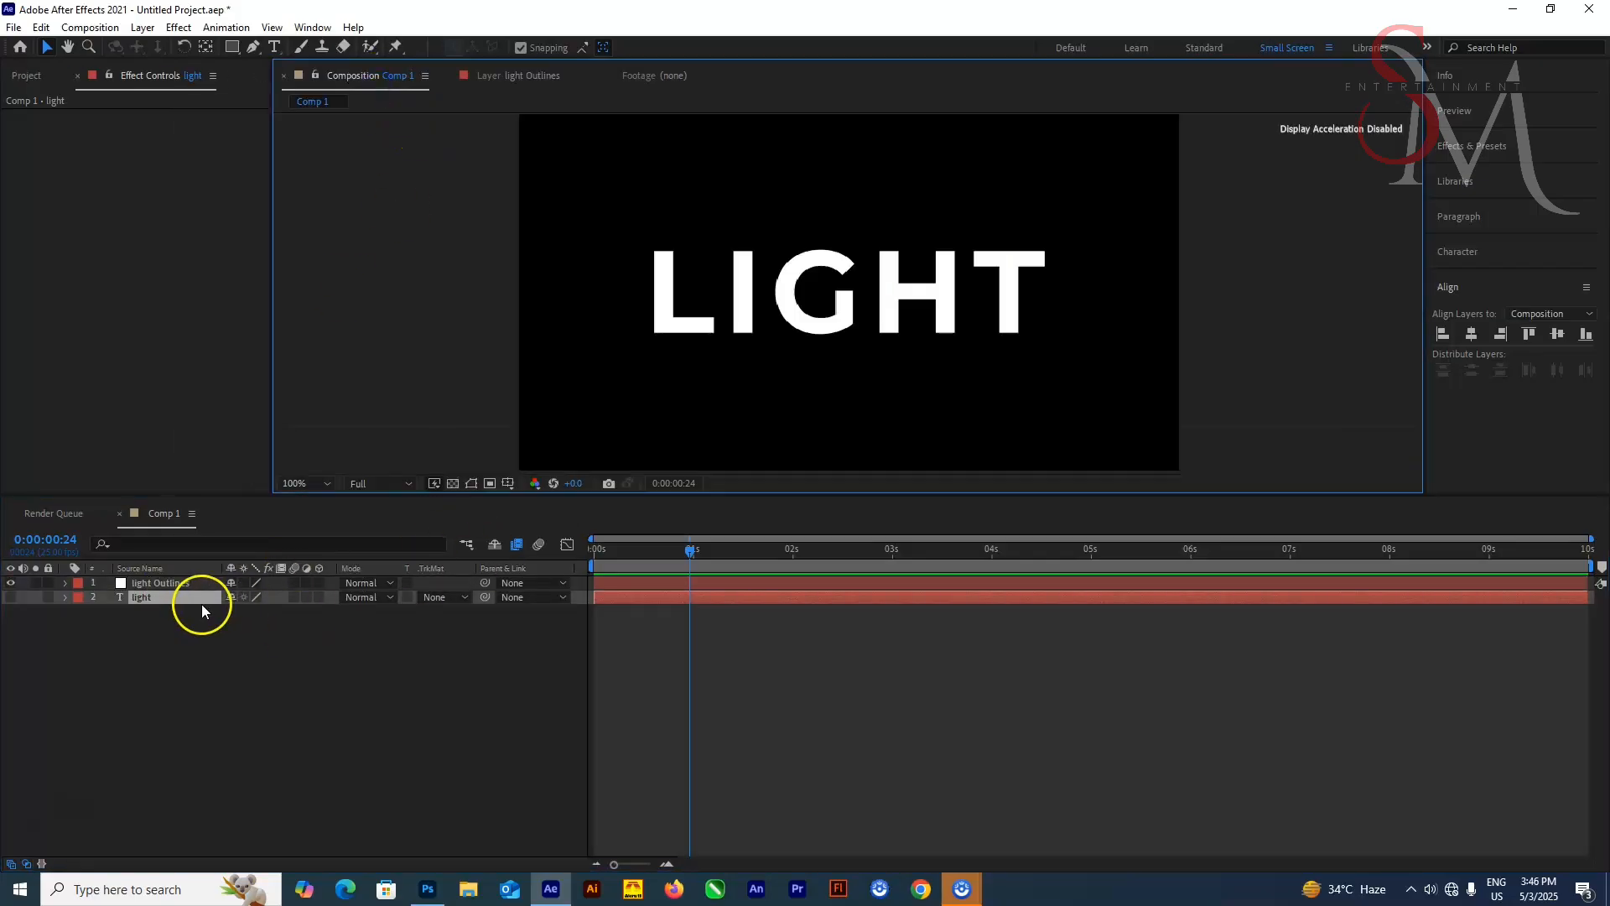
key(Delete)
click(369, 75)
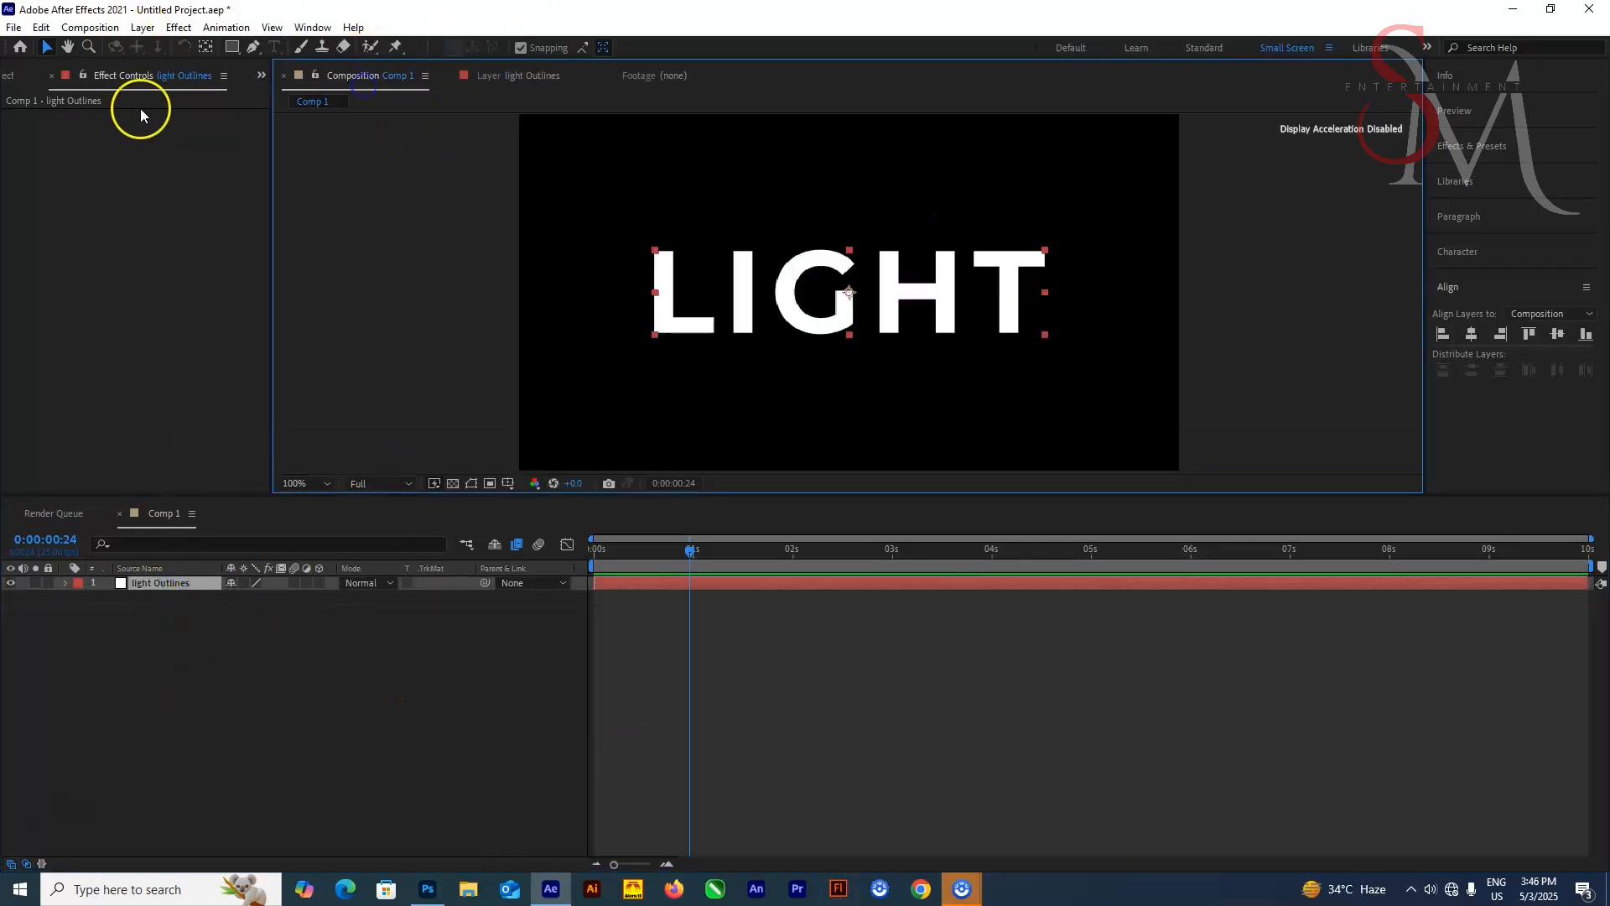
Apply the Stroke effect to the light Outlines layer
key(ctrl+space)
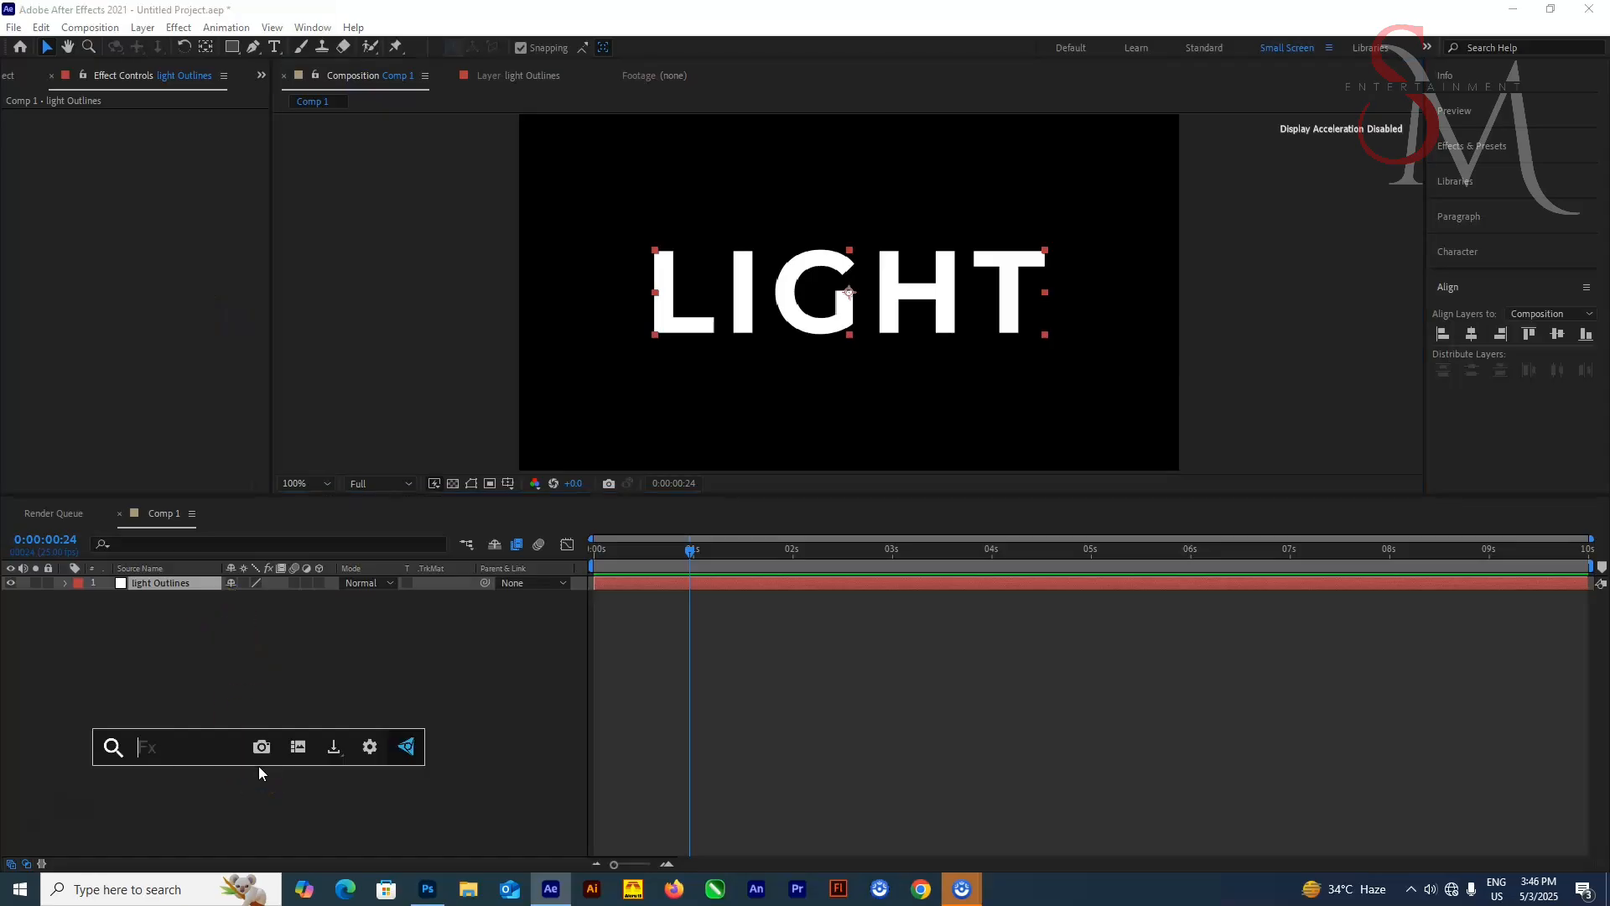
text(stroke)
click(245, 708)
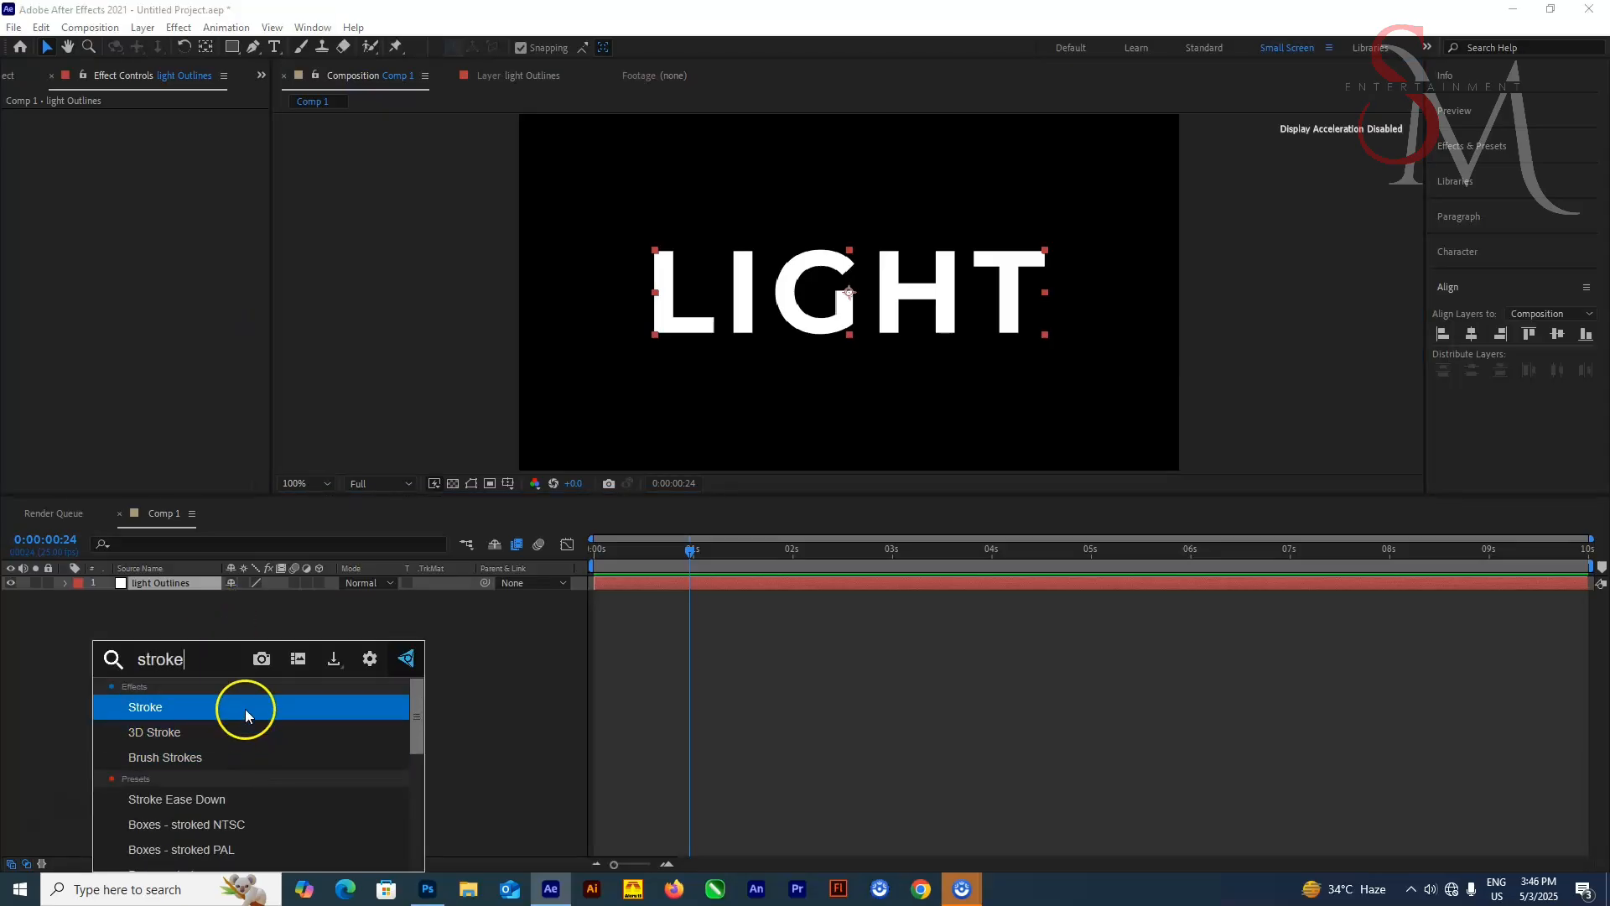
click(445, 573)
click(472, 485)
click(210, 583)
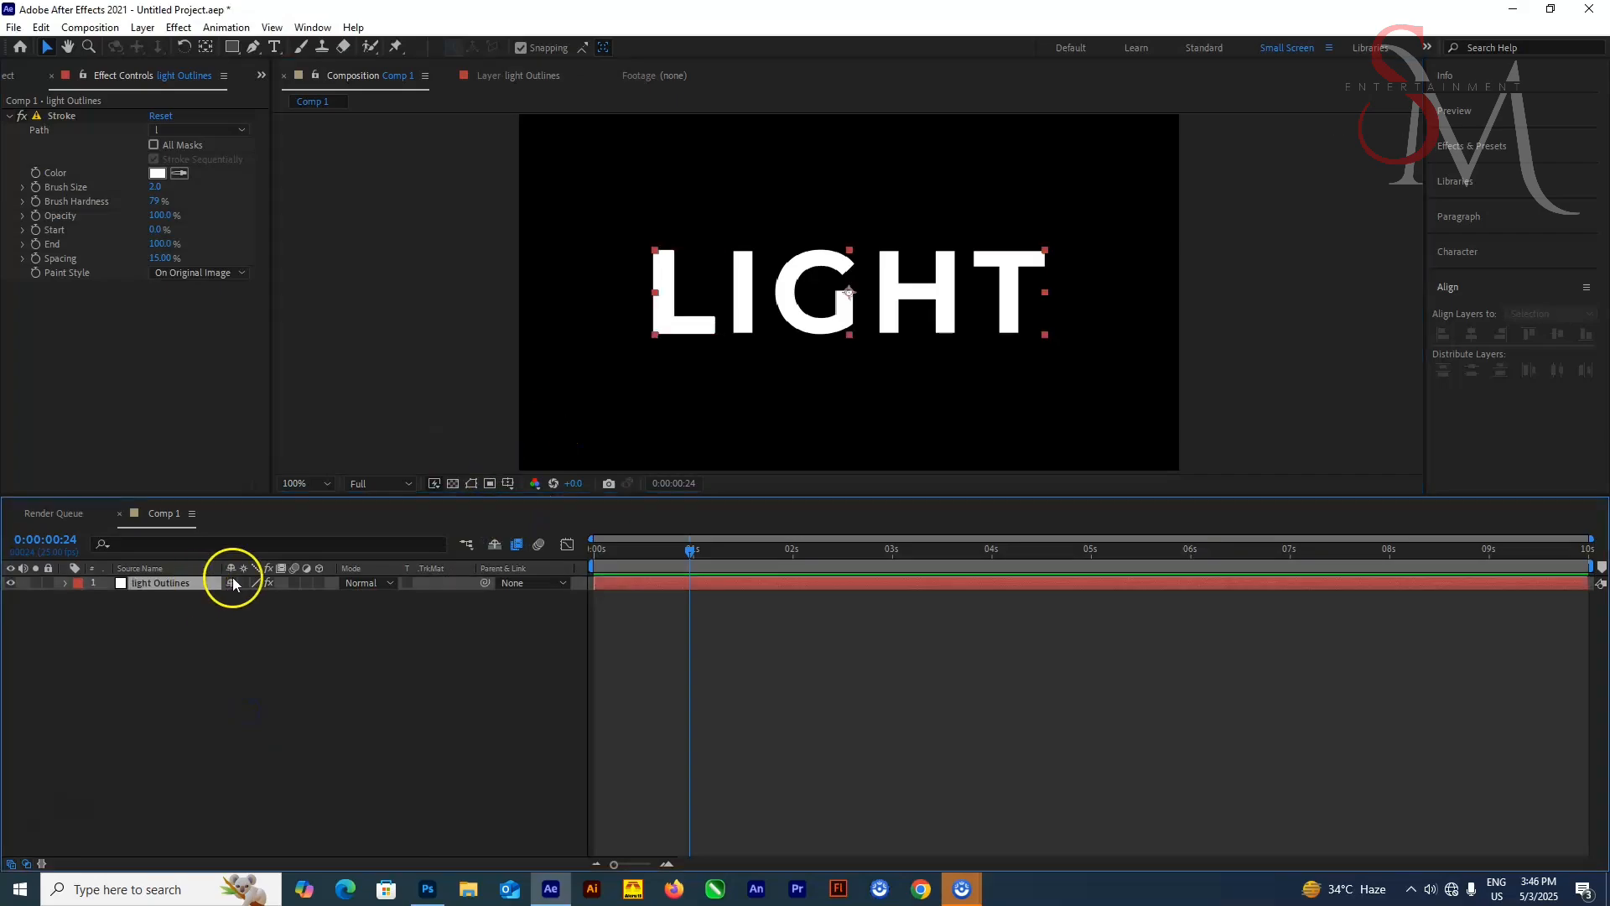
click(472, 485)
Set the Stroke paint style to On Transparent and enable All Masks
click(202, 272)
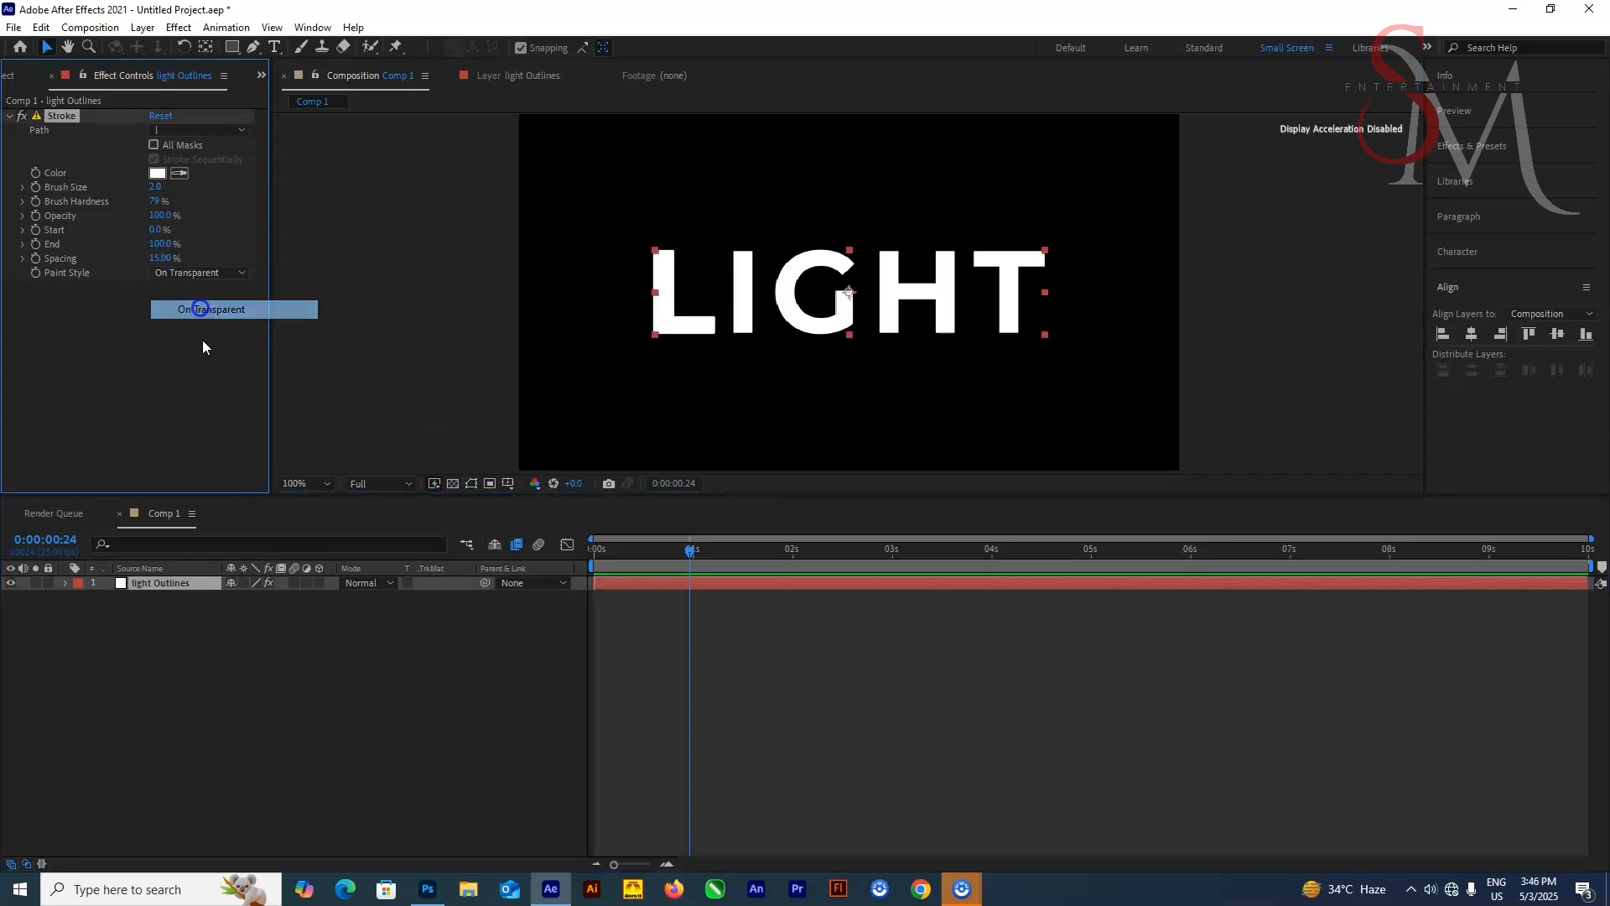
click(205, 308)
click(154, 145)
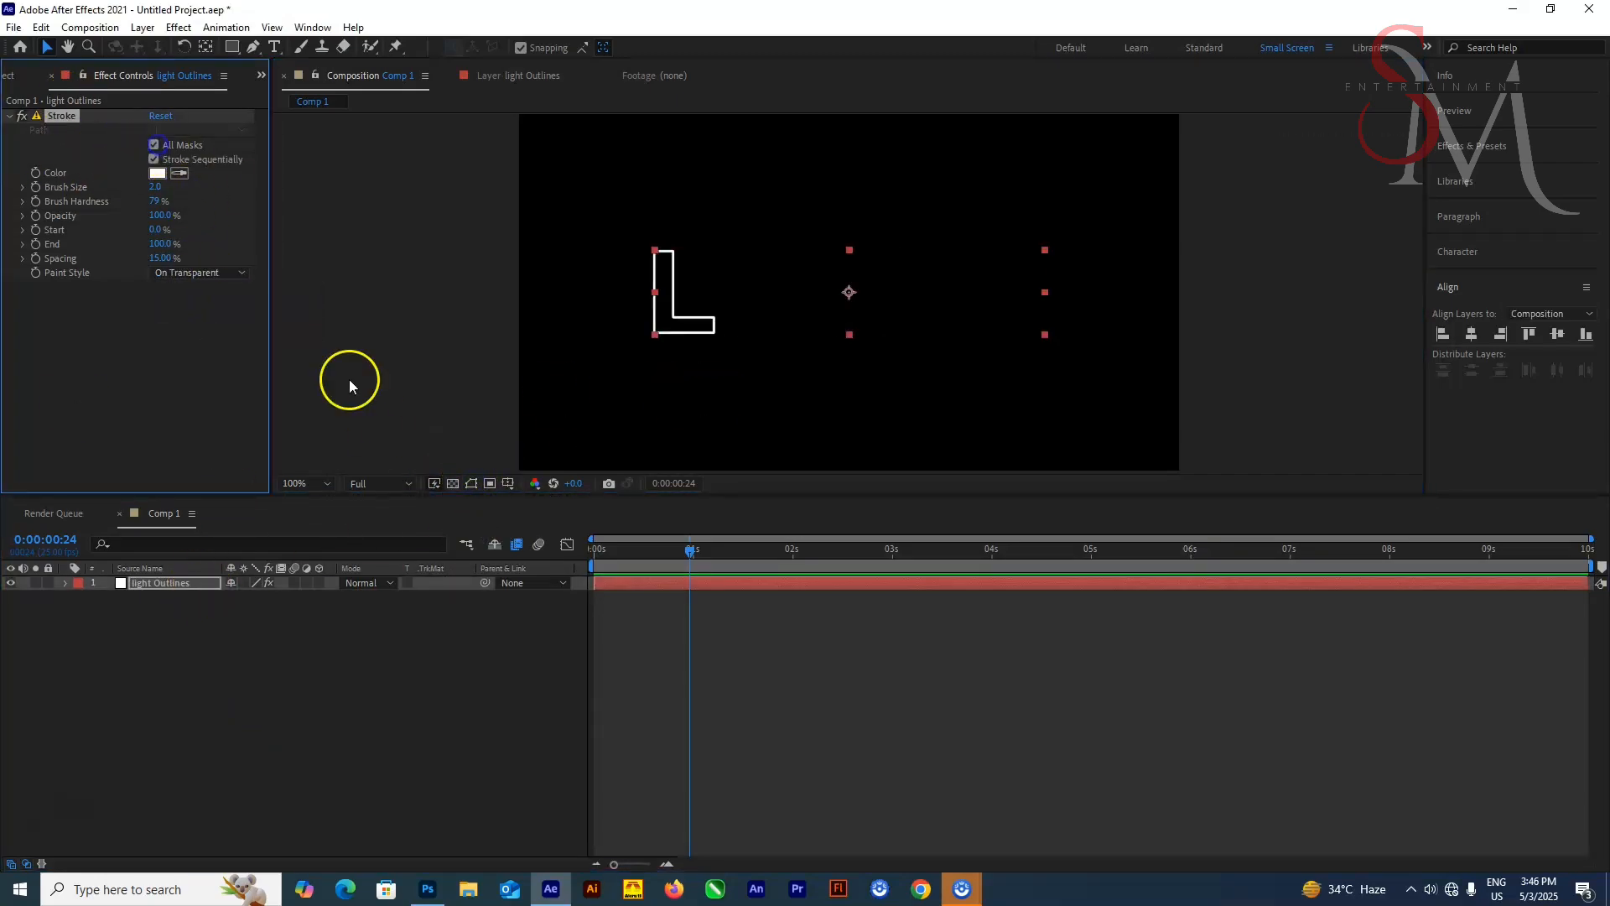
Keyframe the Stroke End from 0% at the start to 100% at 2 seconds
drag(689, 551, 496, 545)
drag(158, 244, 36, 241)
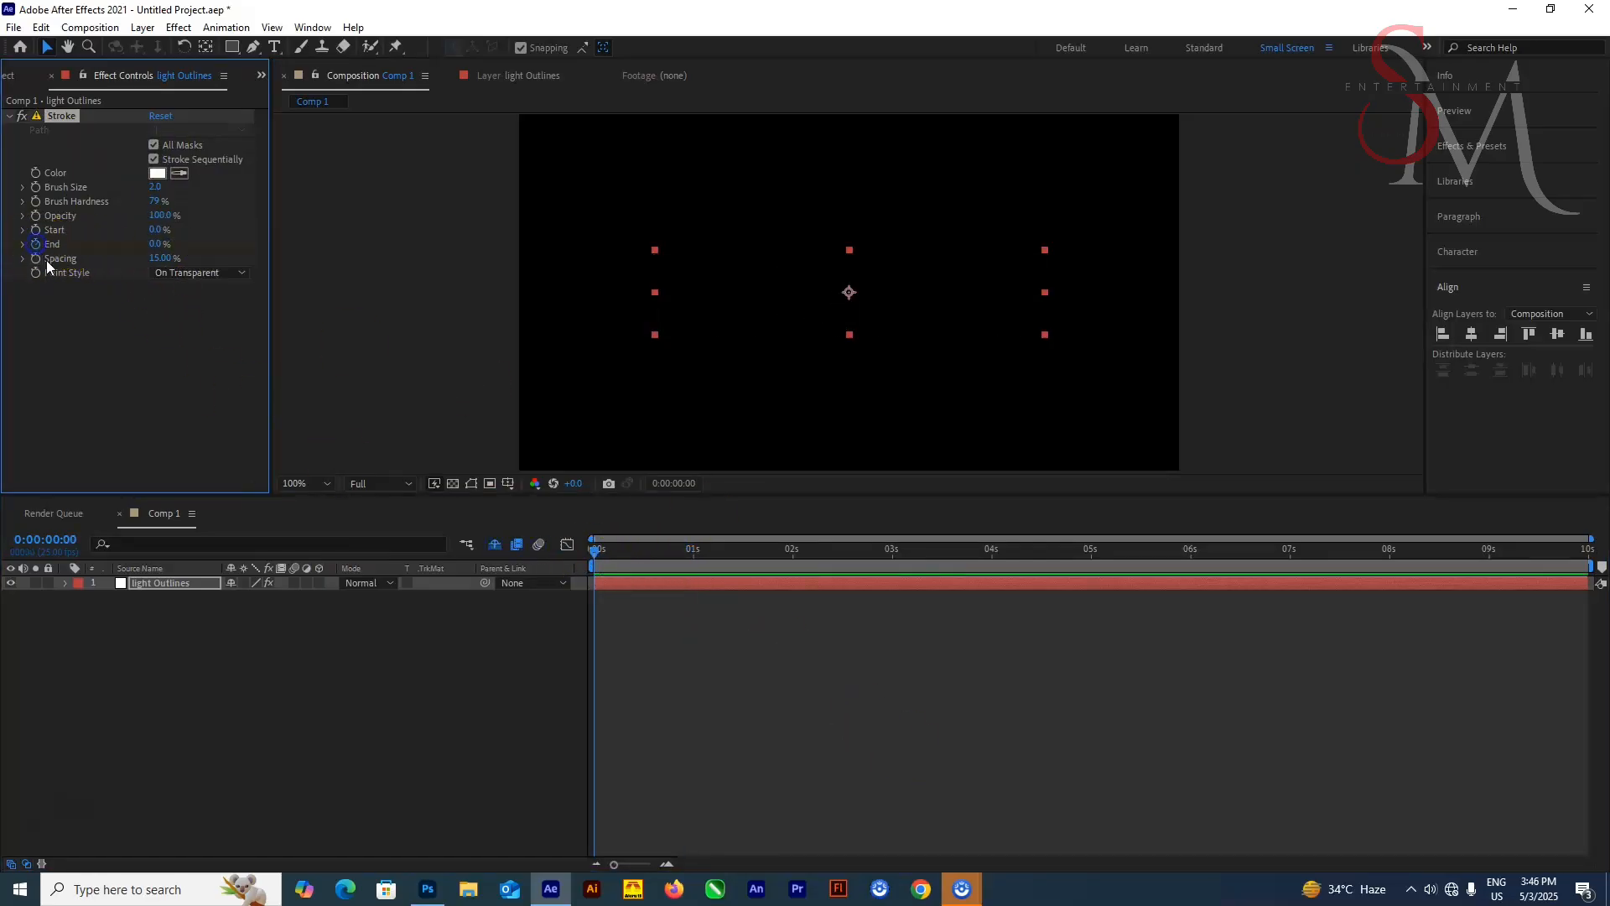
click(867, 481)
click(551, 567)
click(647, 587)
key(space)
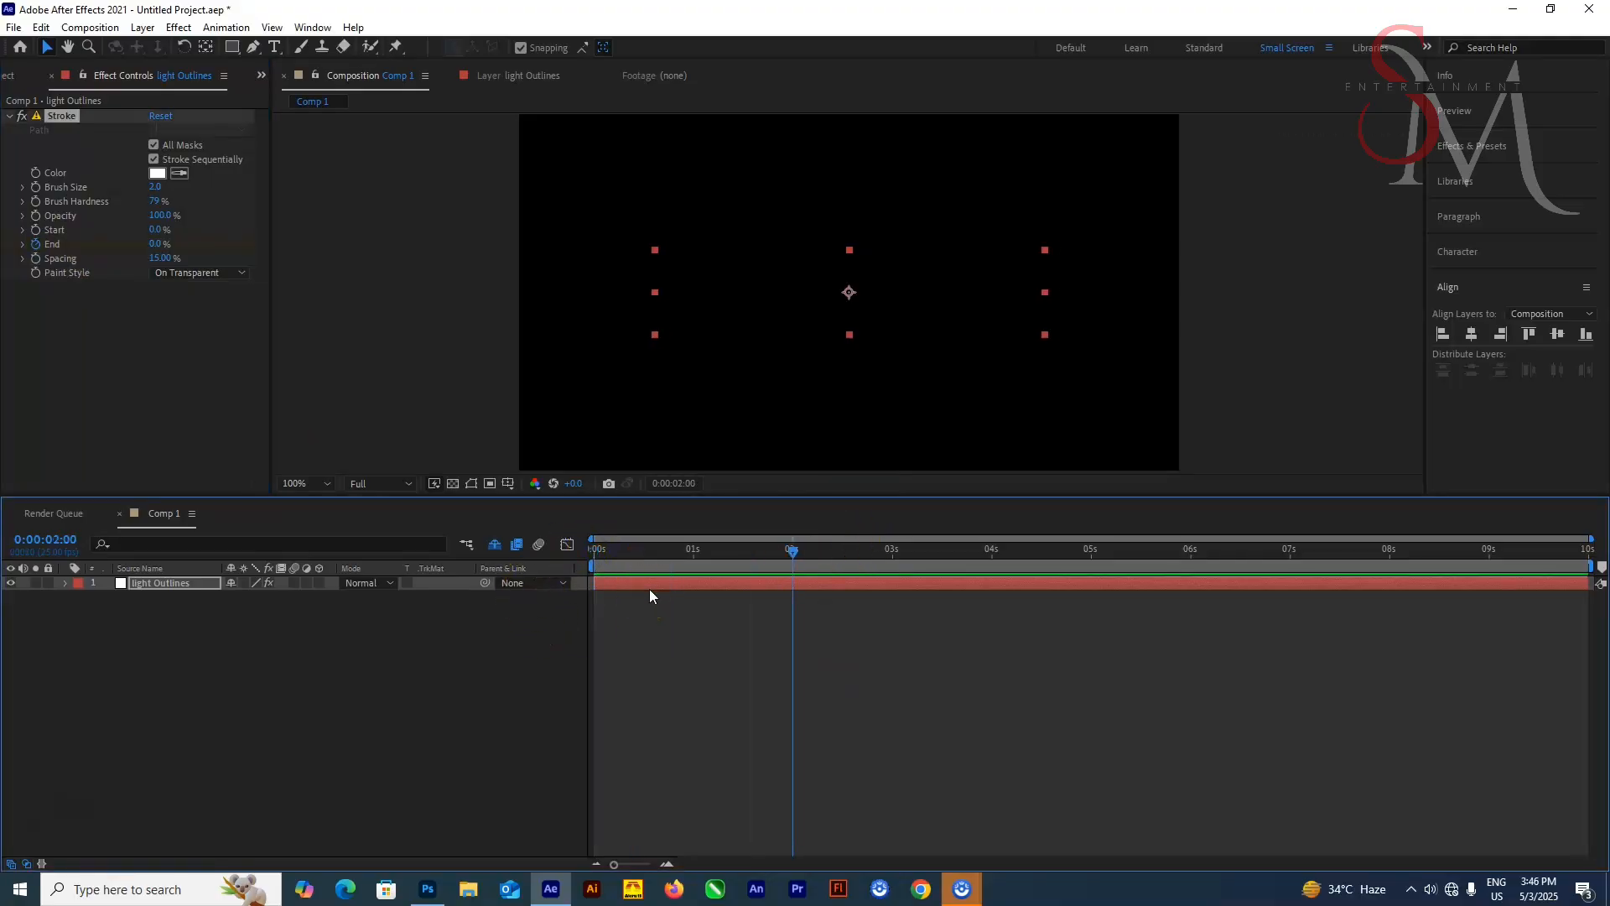
drag(151, 243, 333, 256)
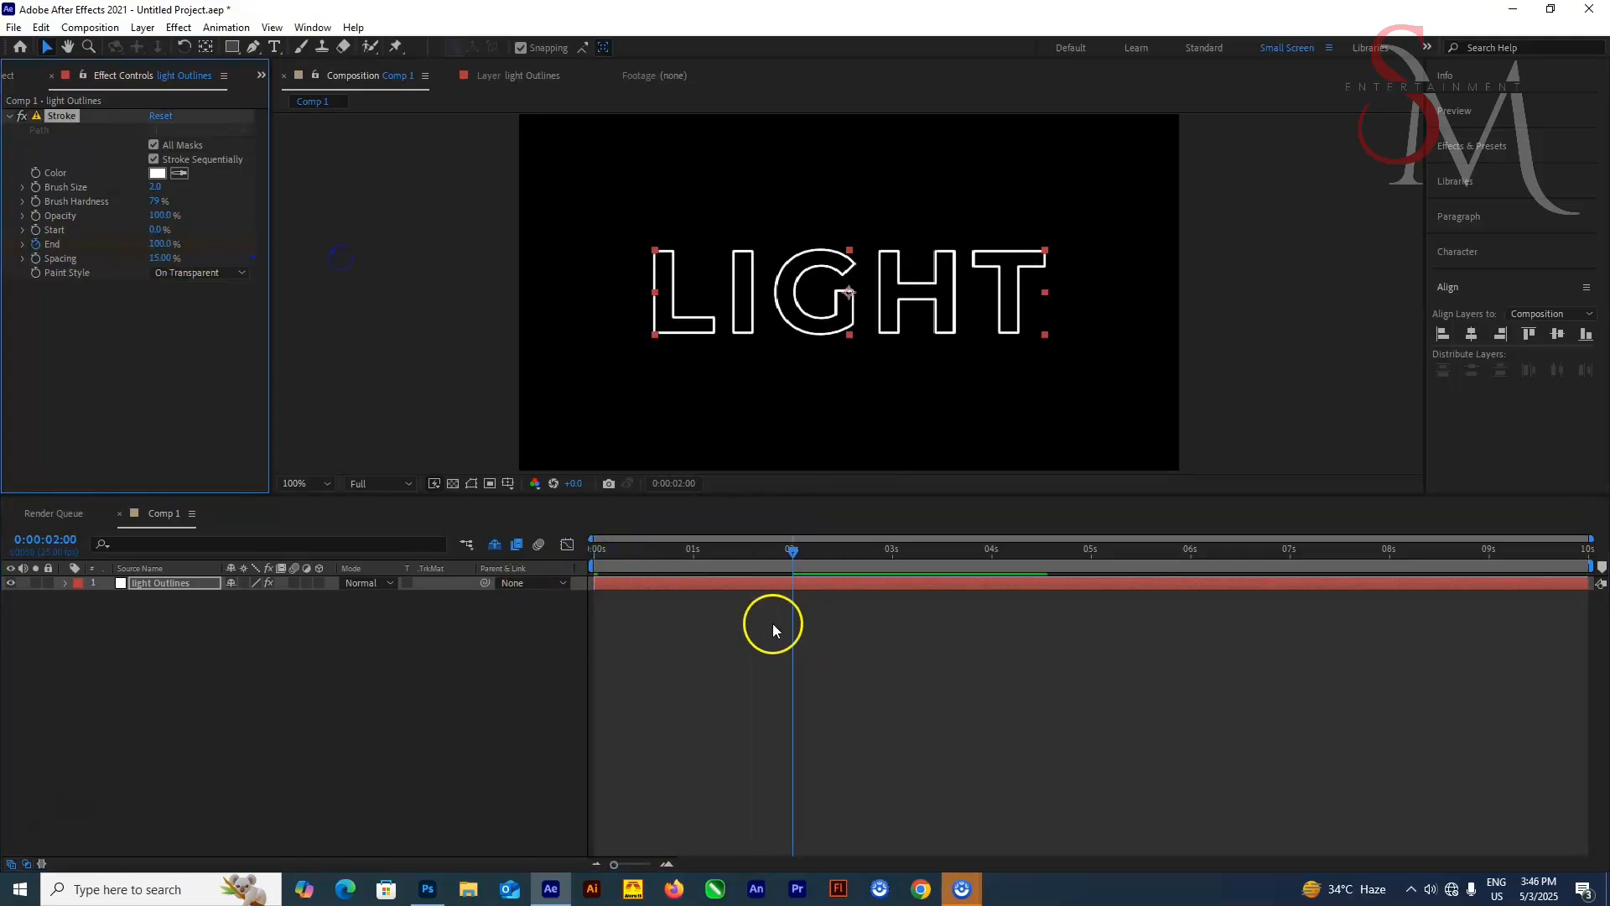
Play back the write-on animation from the start
drag(792, 551, 500, 568)
key(space)
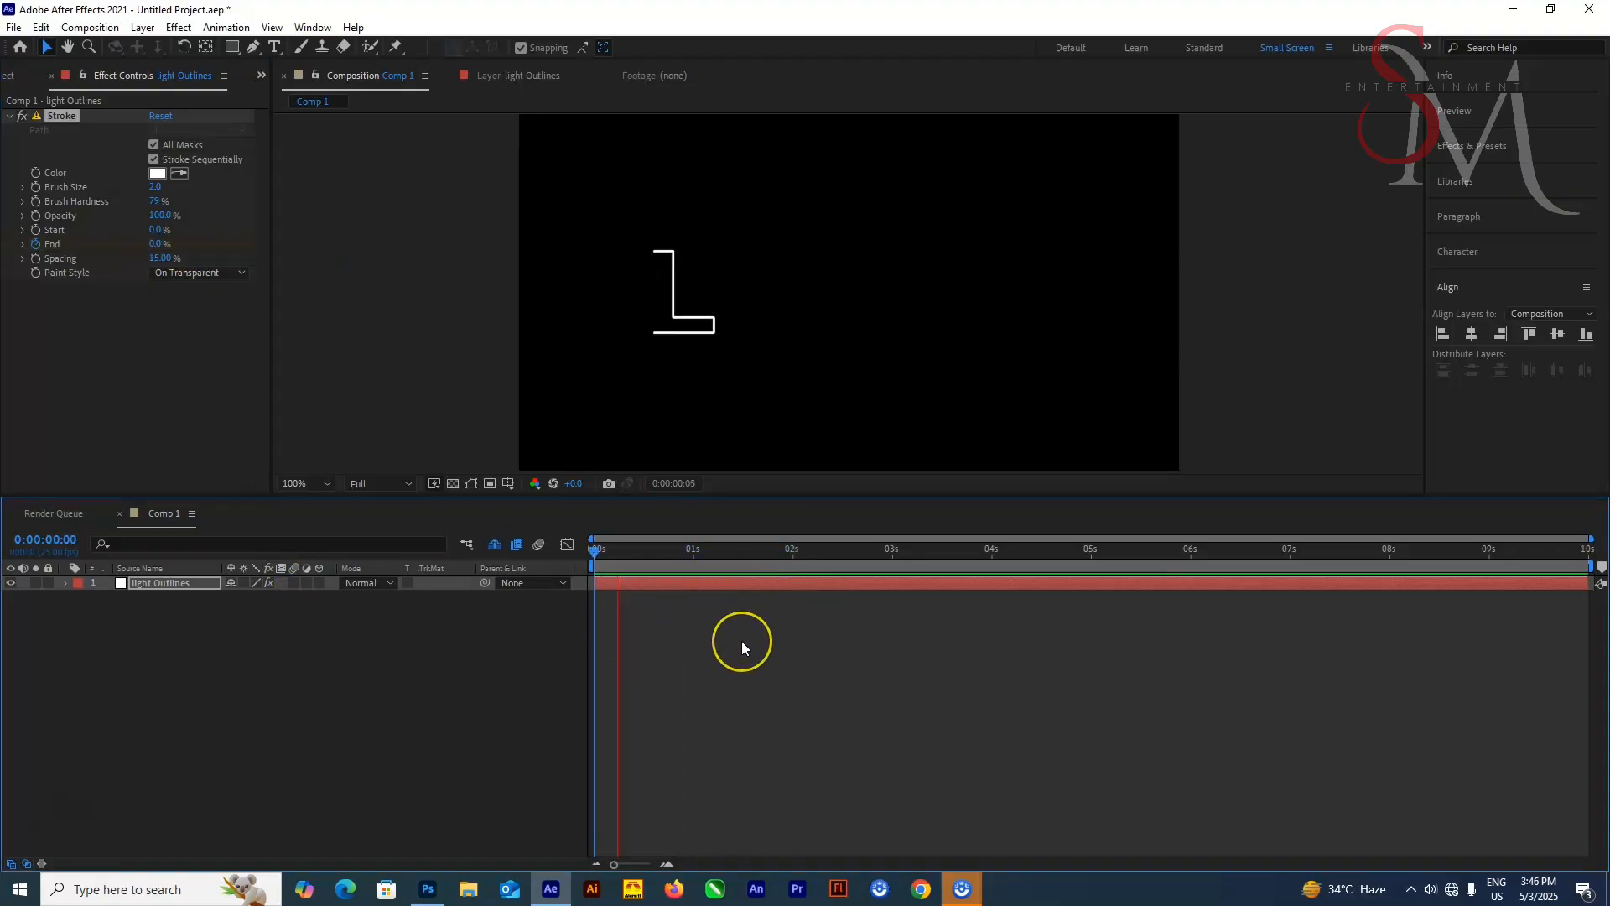
Set the Stroke brush size to 3.5
click(156, 187)
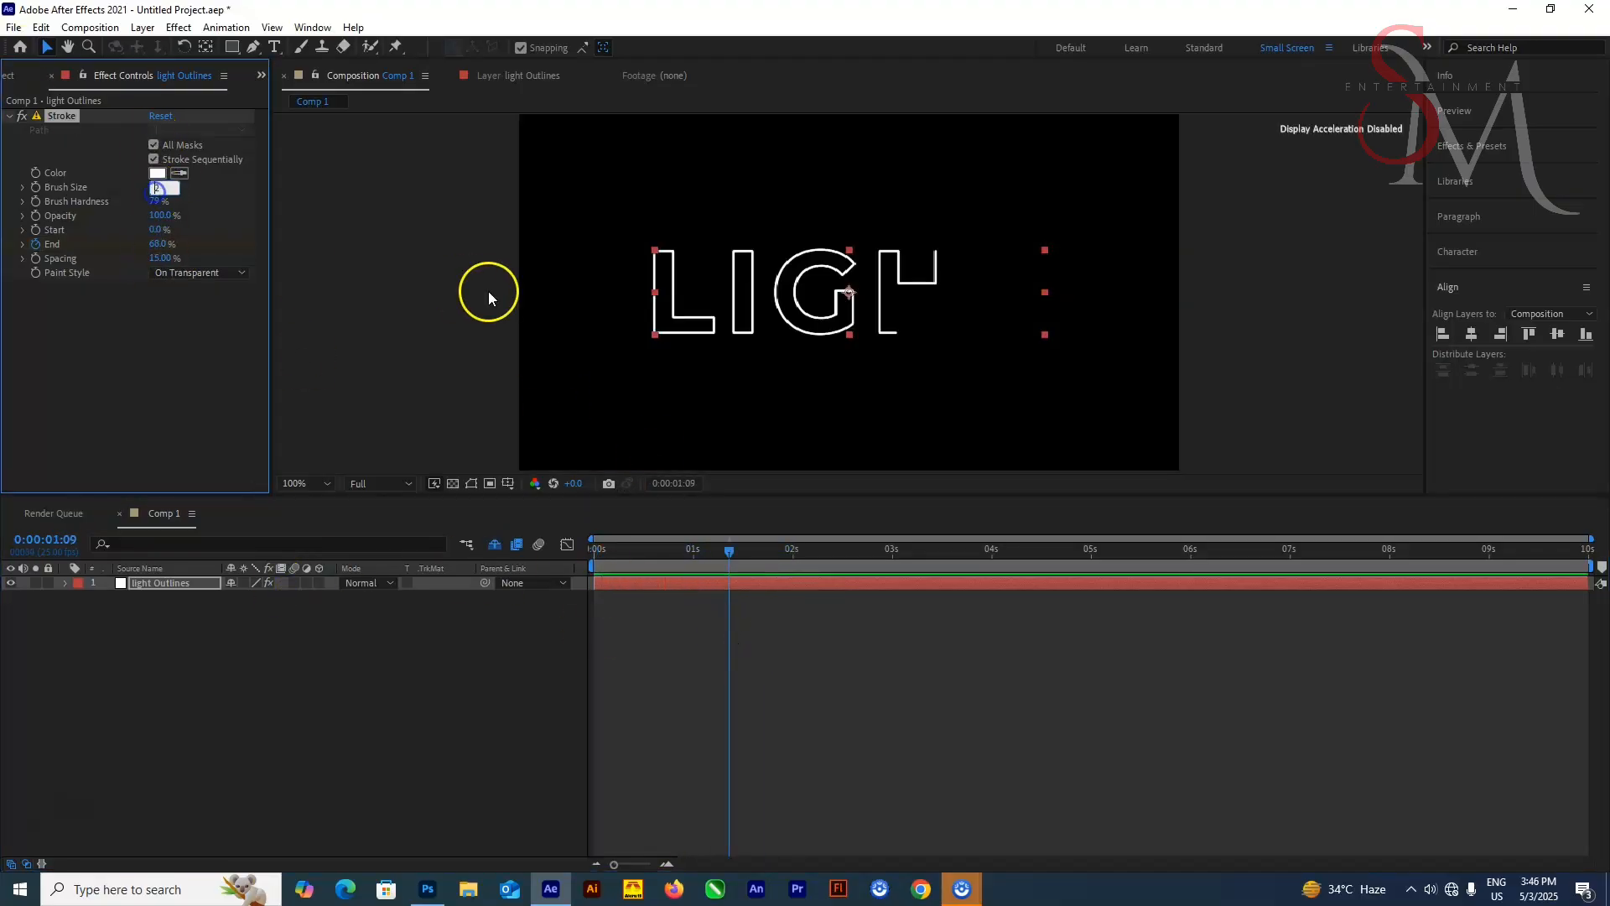
text(3.5)
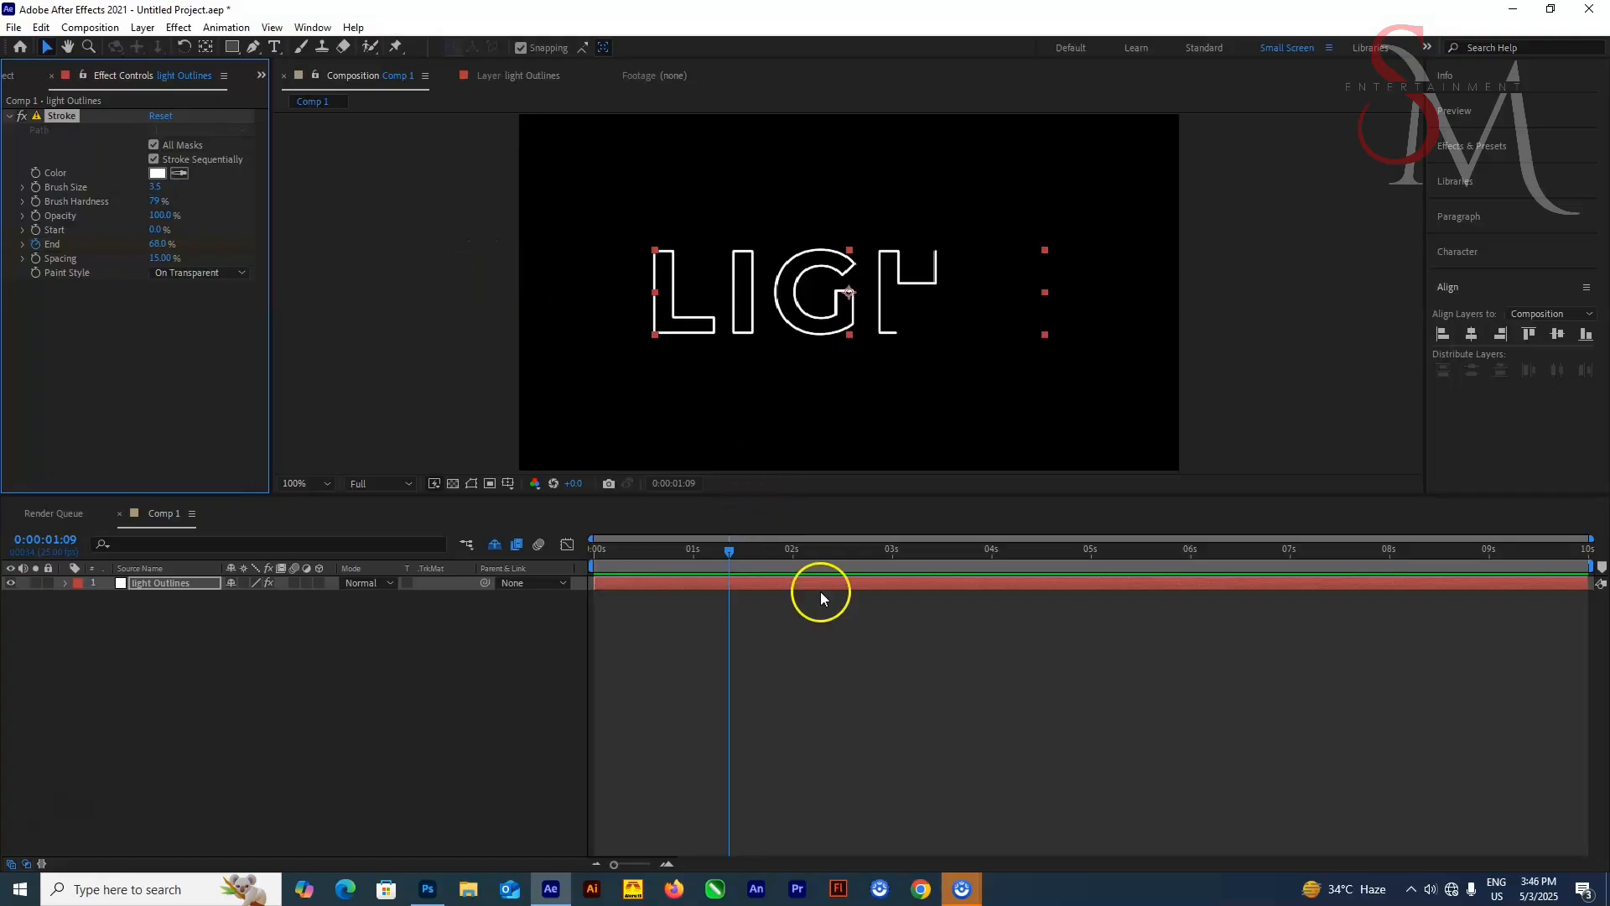
drag(718, 552, 575, 557)
right_click(234, 617)
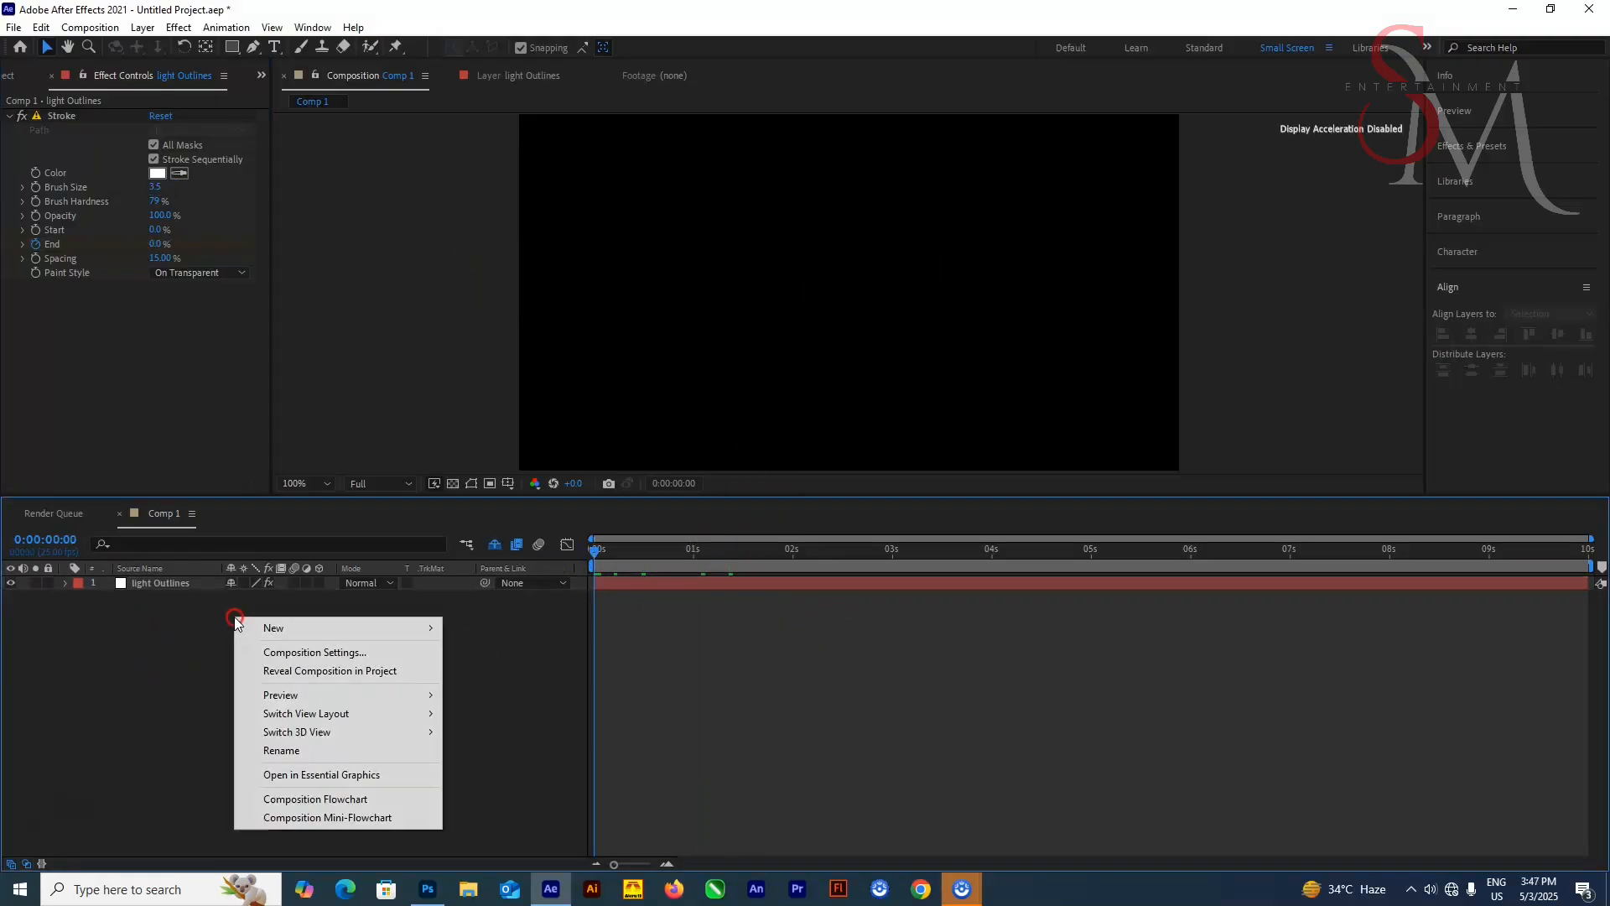
click(146, 661)
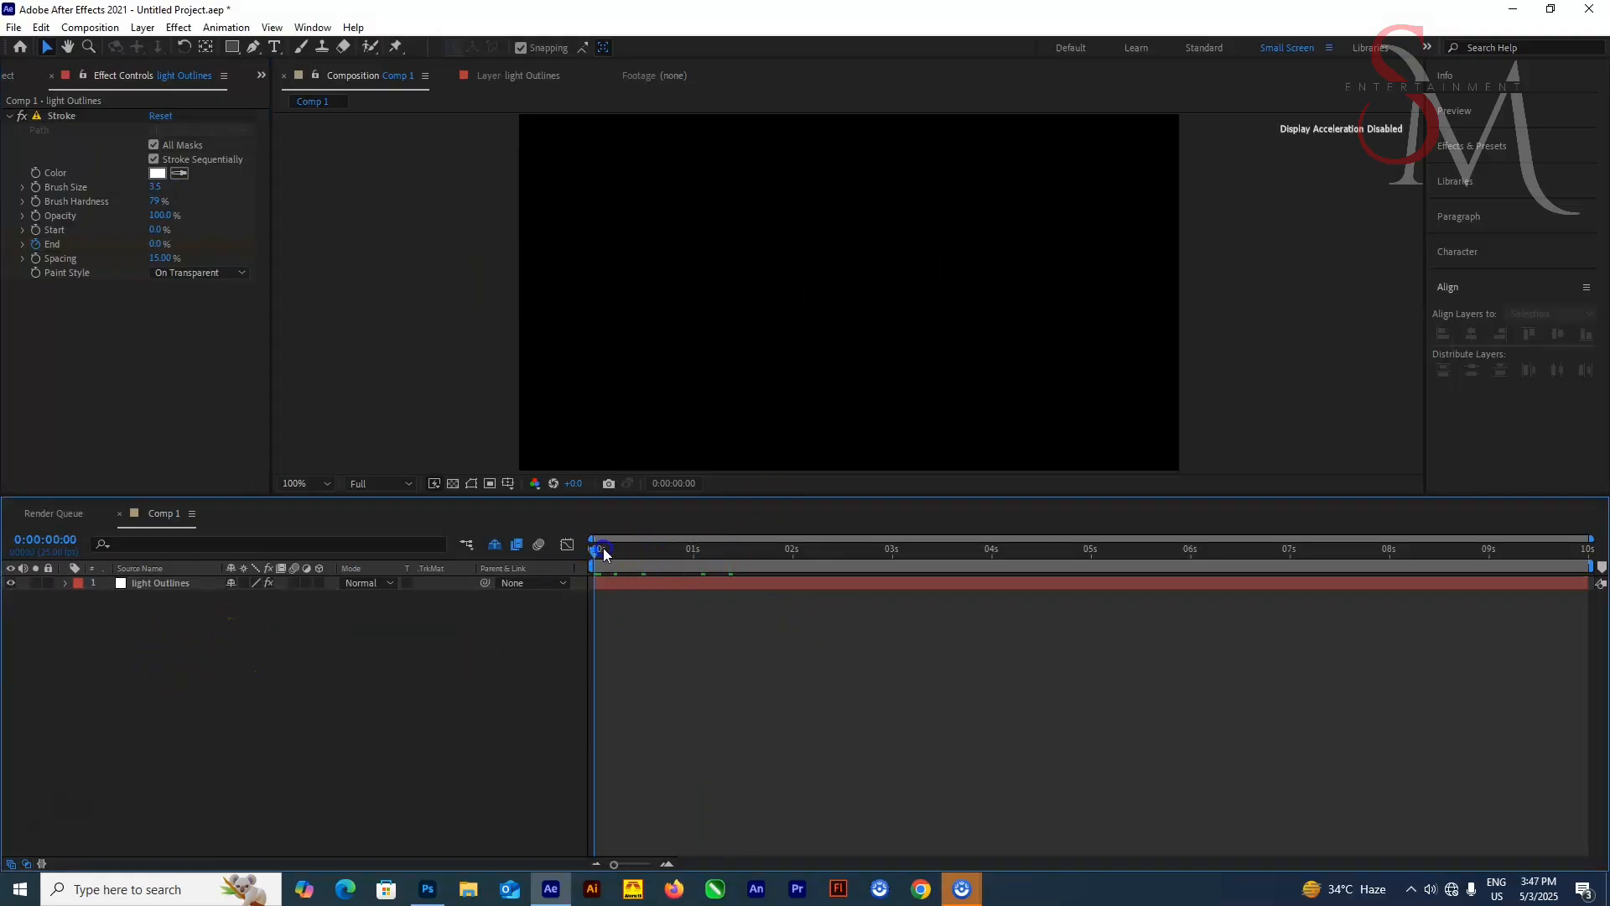
drag(602, 547, 731, 546)
click(160, 583)
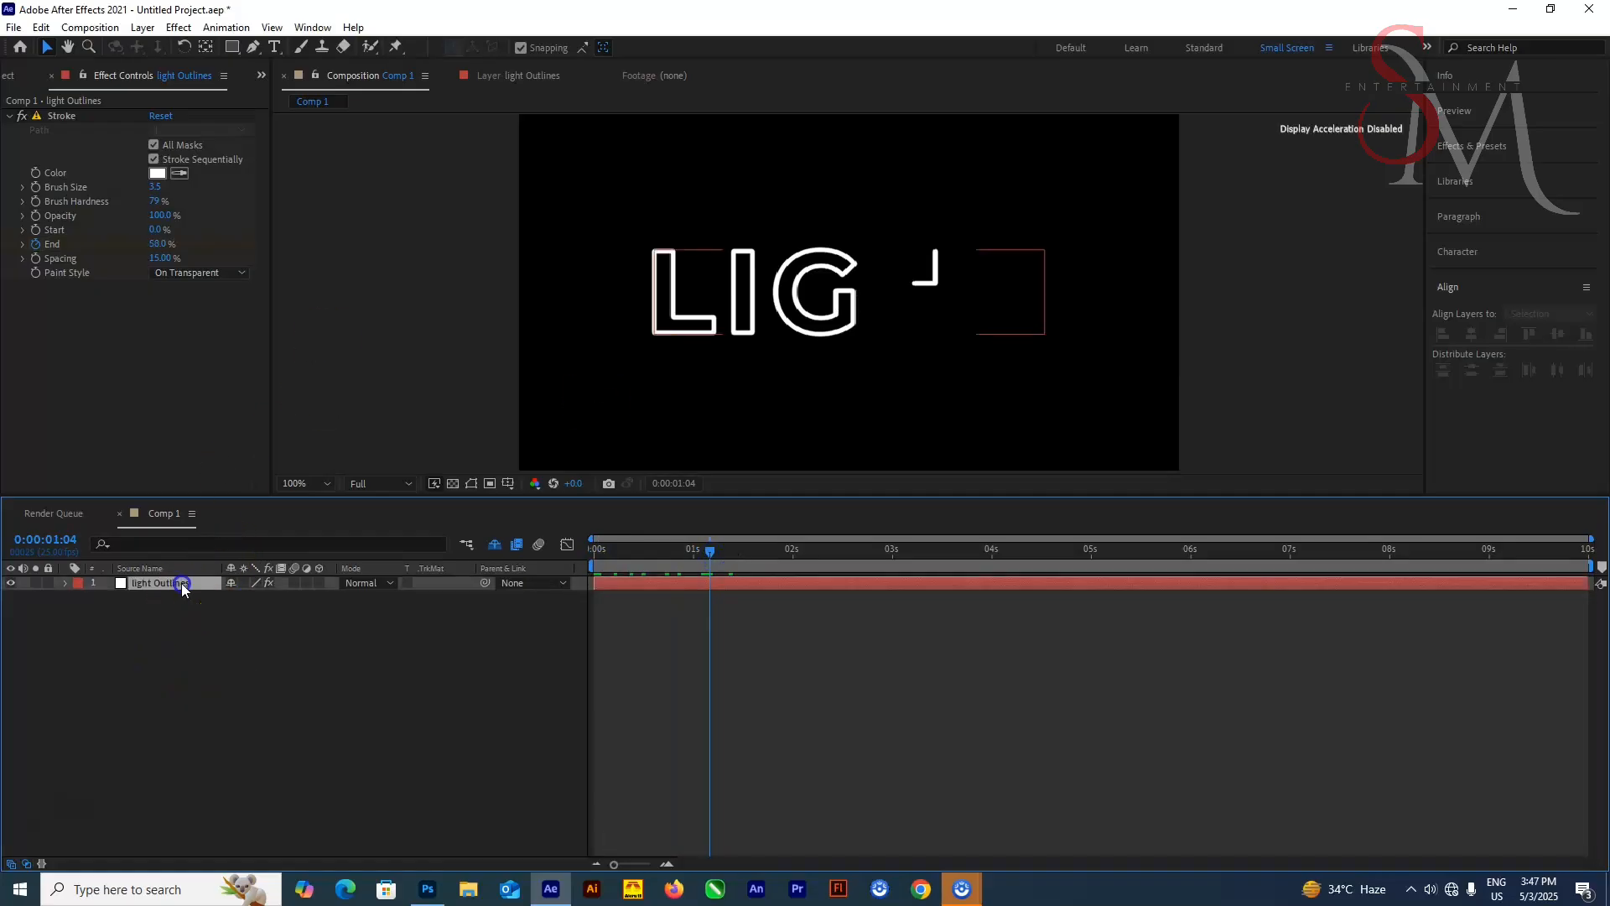
Set the Stroke brush size, trying 33.5 and 200 before settling on 3
click(156, 187)
text(33.5)
key(Return)
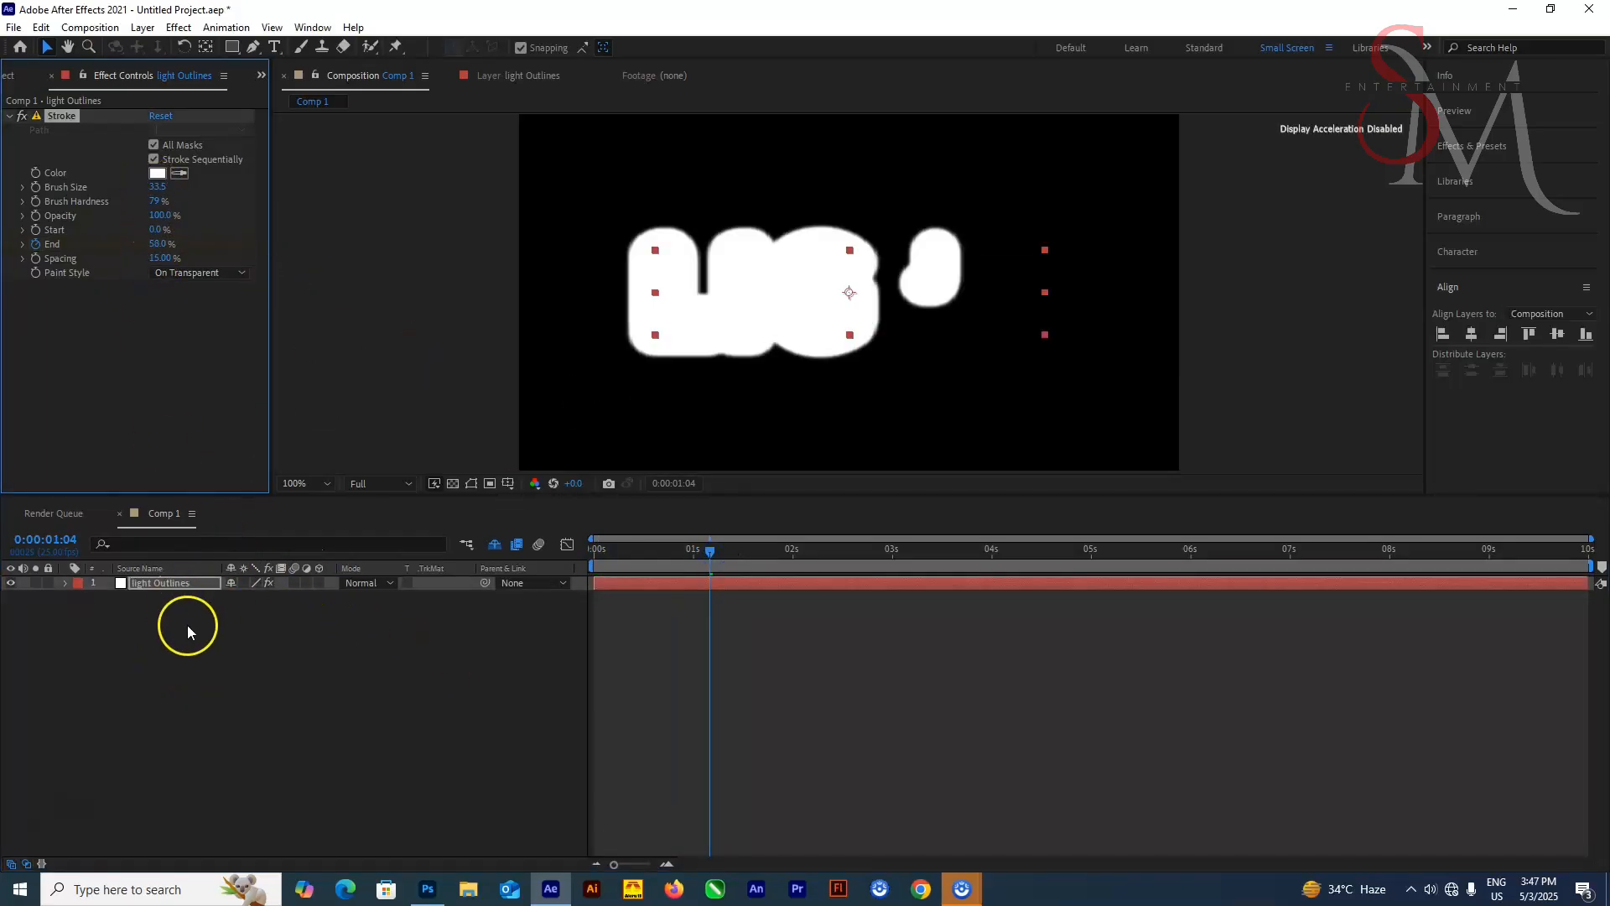
click(156, 187)
text(200)
key(Return)
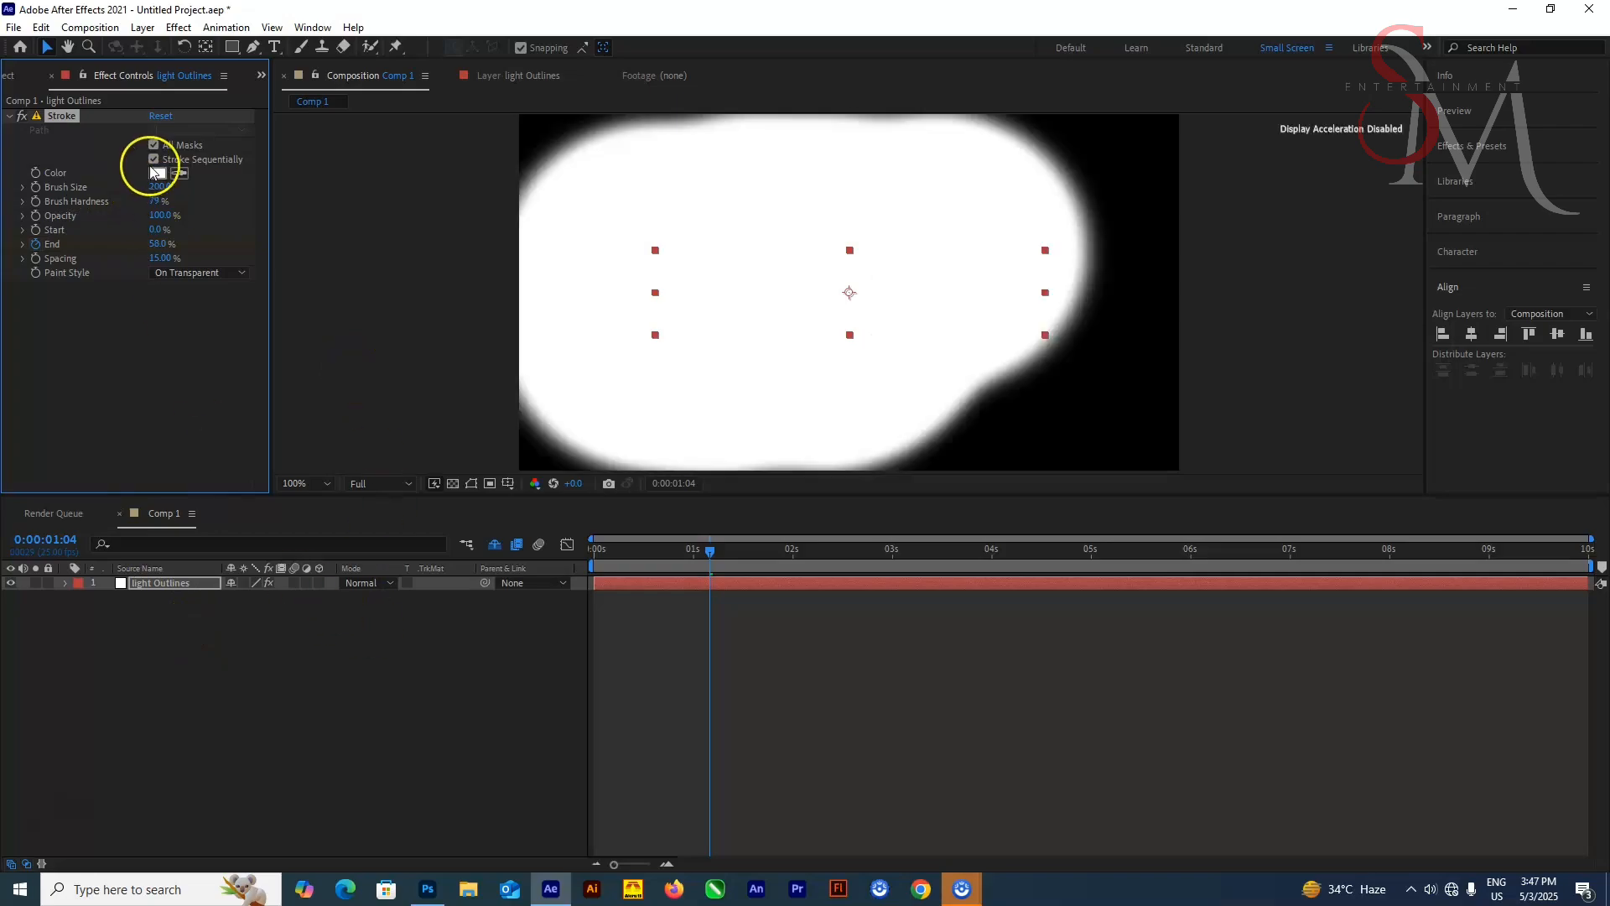
click(158, 187)
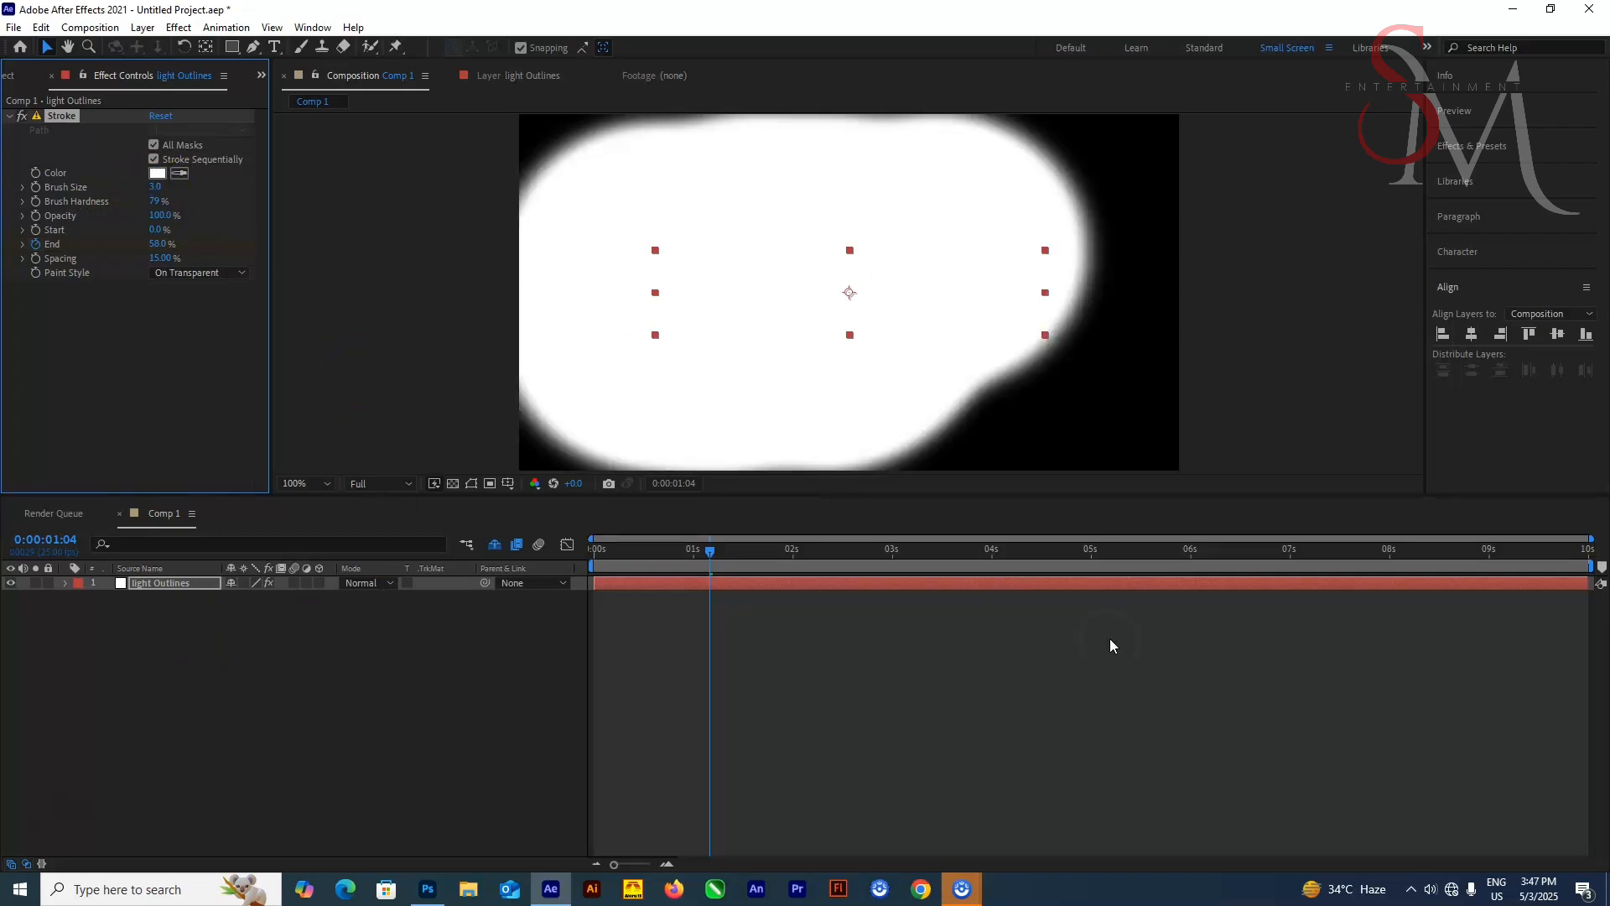
Create a new solid layer with a black color
click(171, 592)
right_click(280, 631)
mouse_move(318, 642)
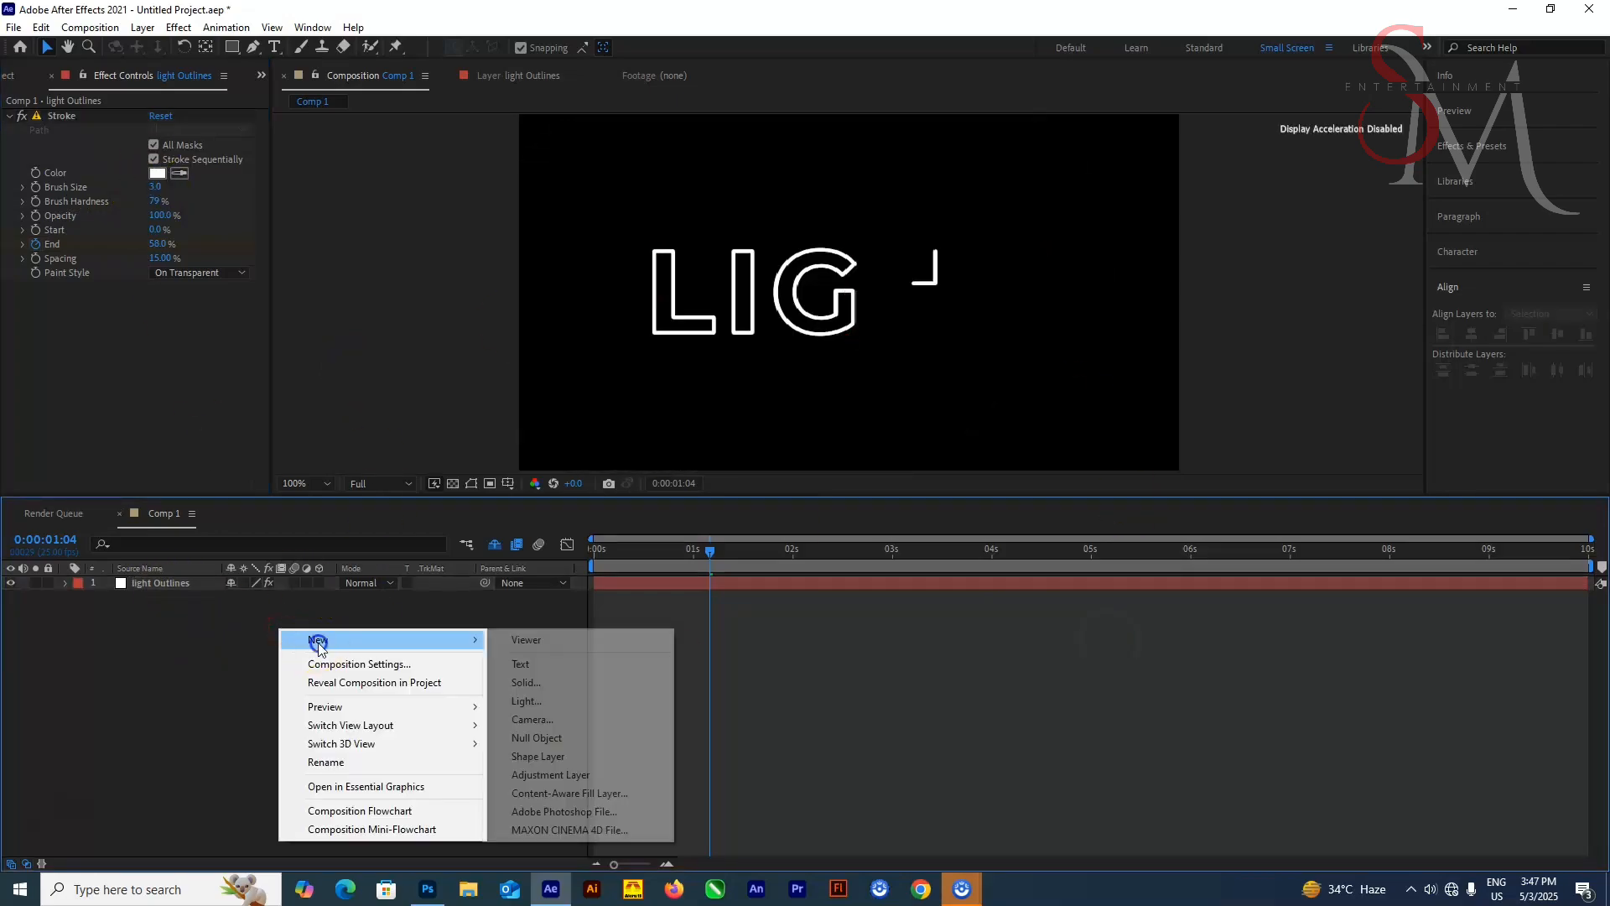
click(527, 682)
click(795, 544)
drag(1191, 520, 1232, 554)
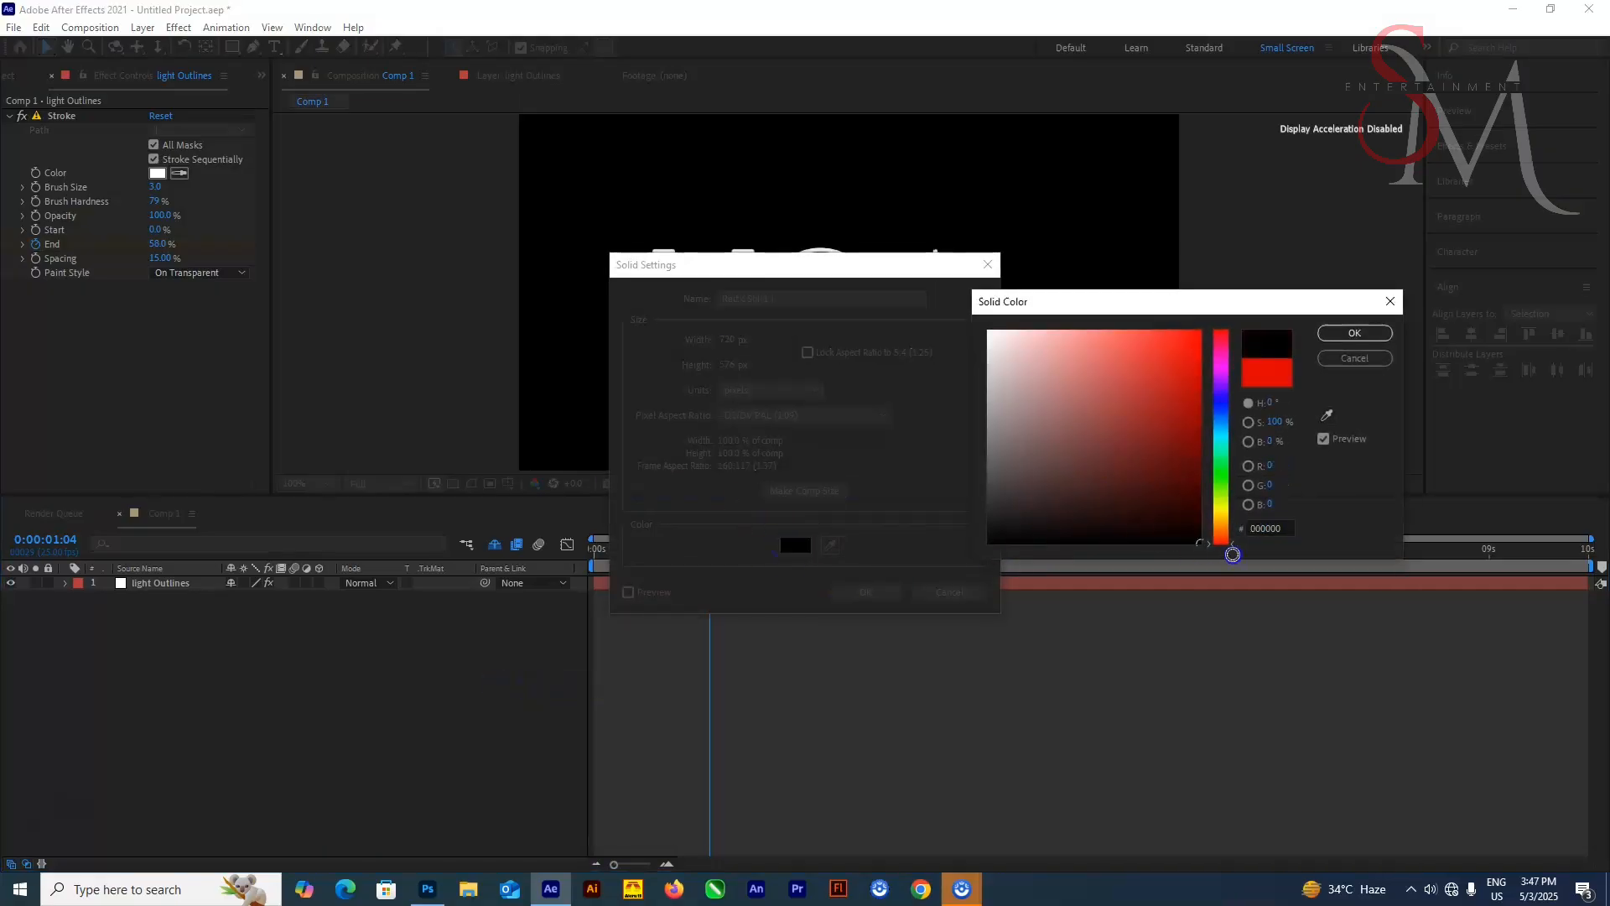
click(1354, 333)
click(866, 592)
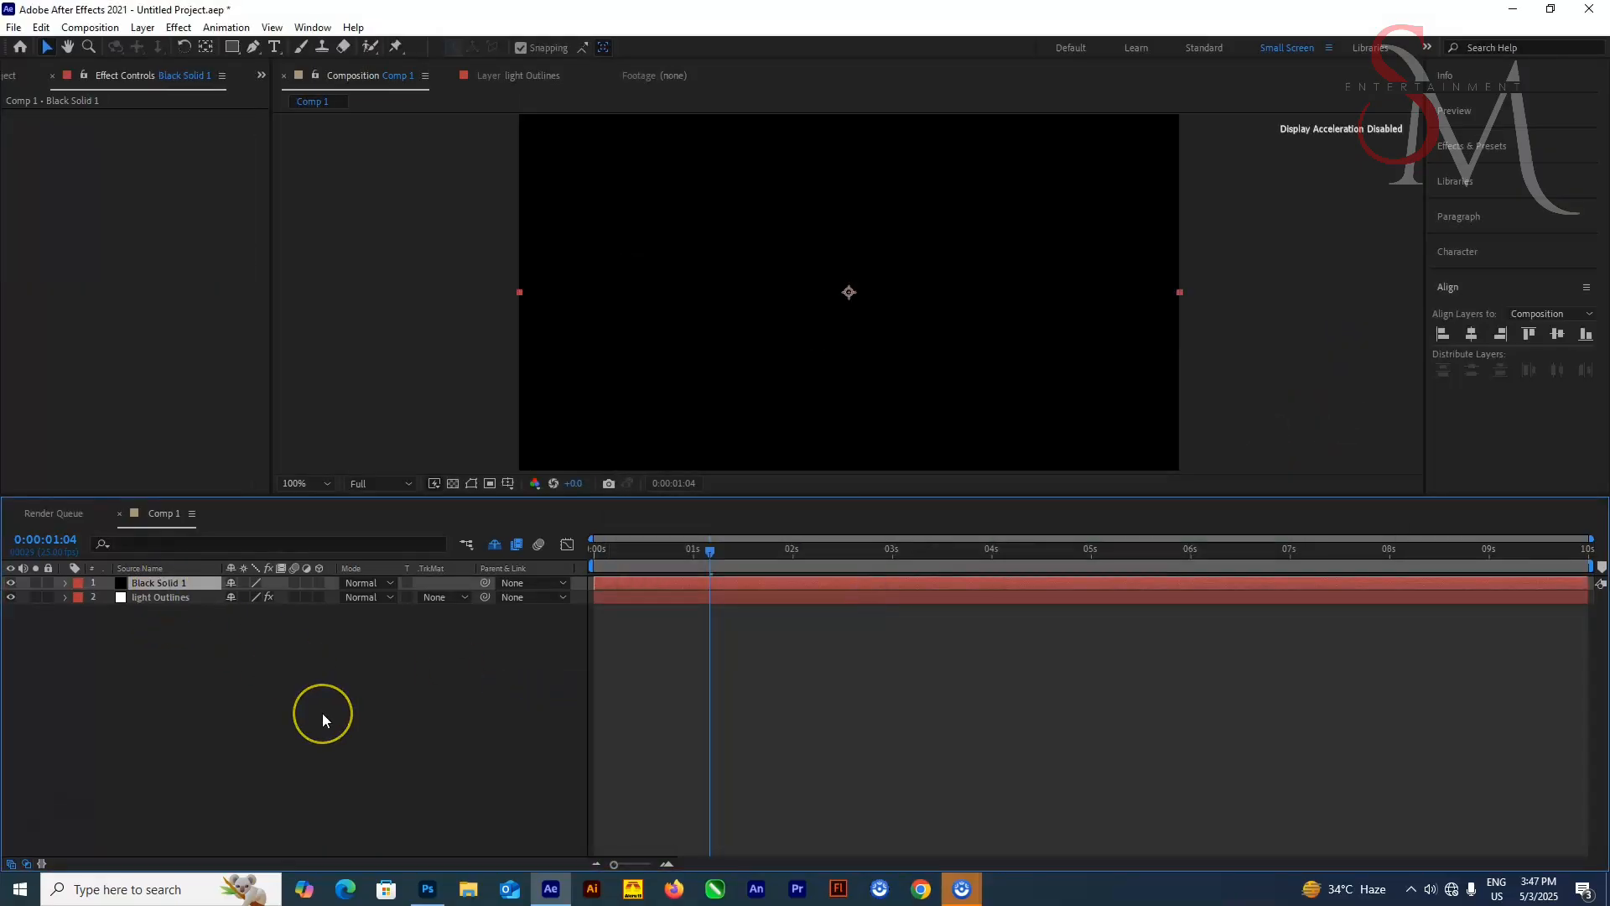
Apply the Lens Flare effect to the black solid
key(ctrl+space)
text(lens)
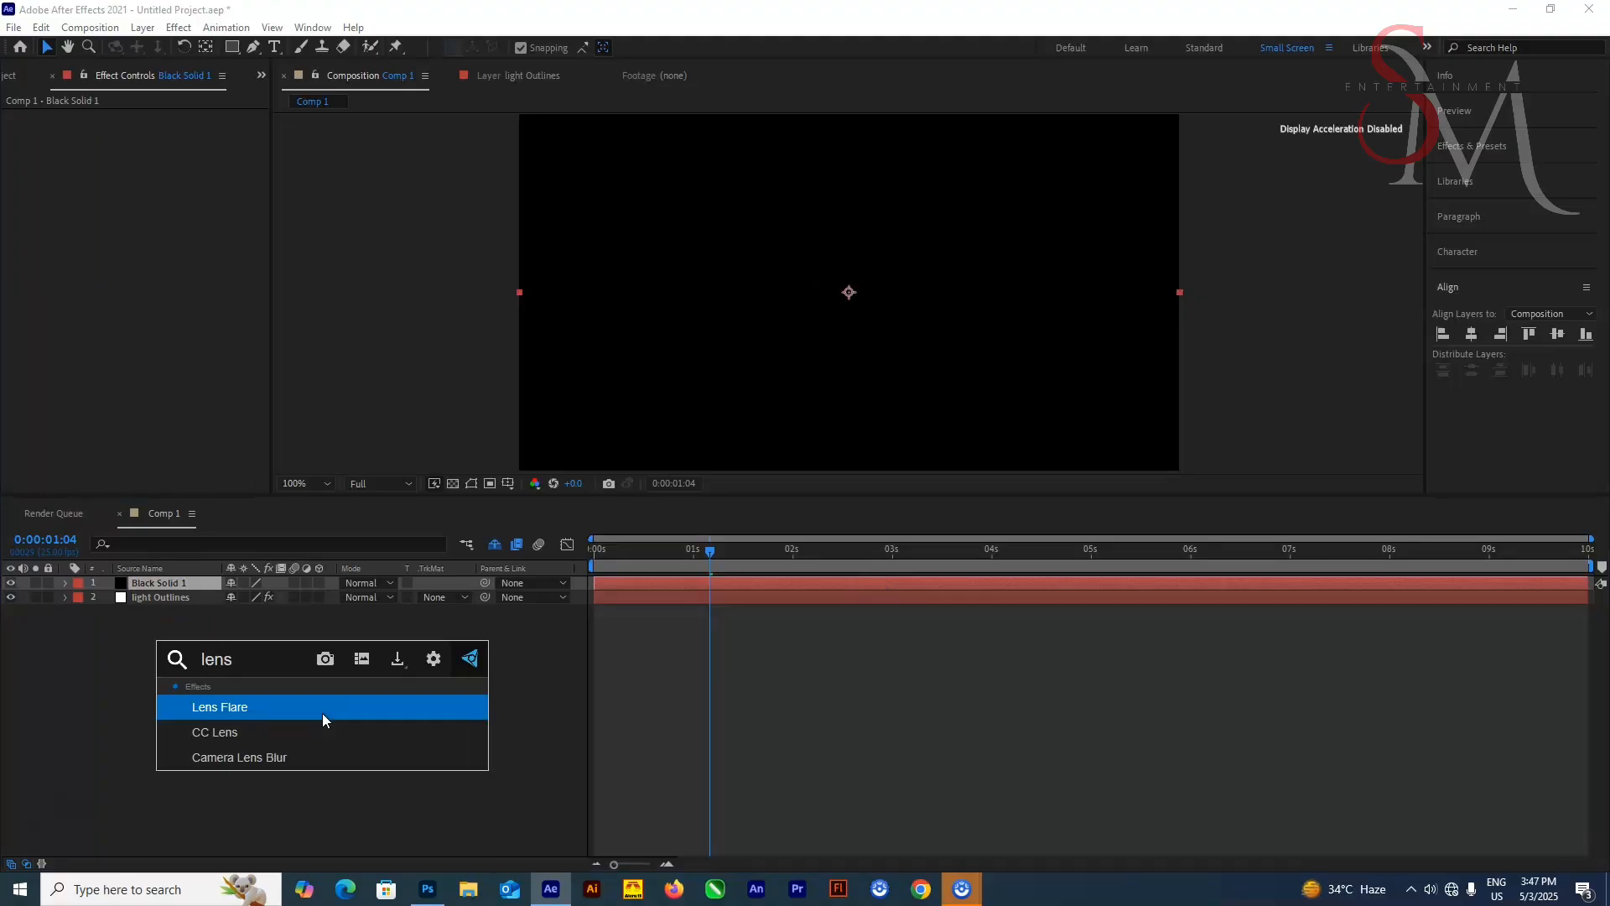
click(322, 713)
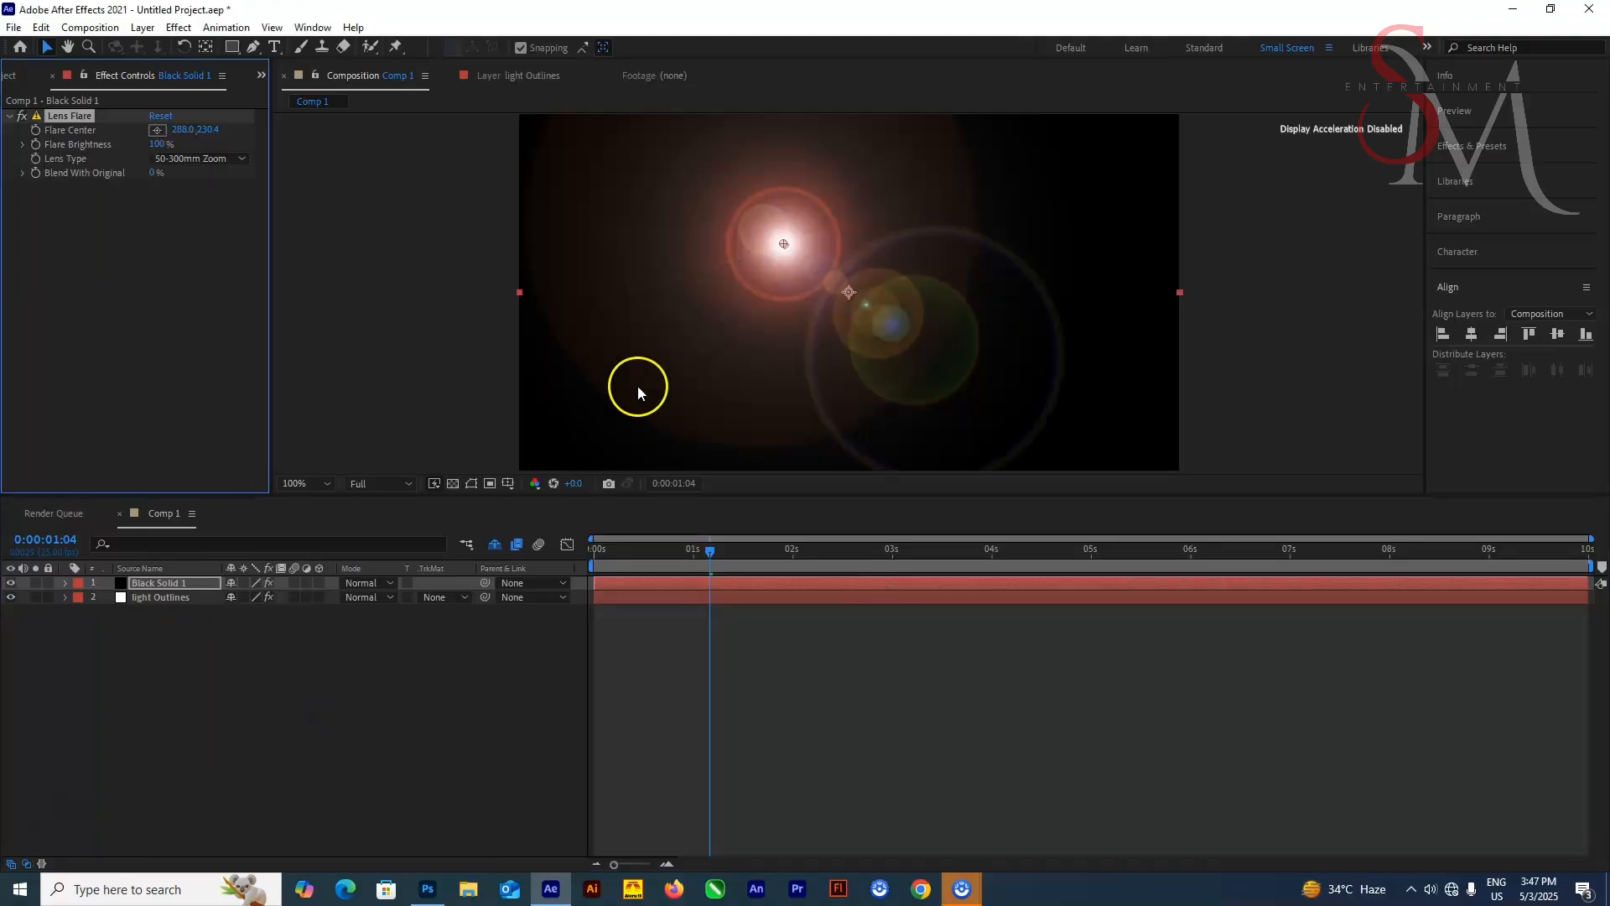
Set the Lens Flare brightness to 20%
click(186, 159)
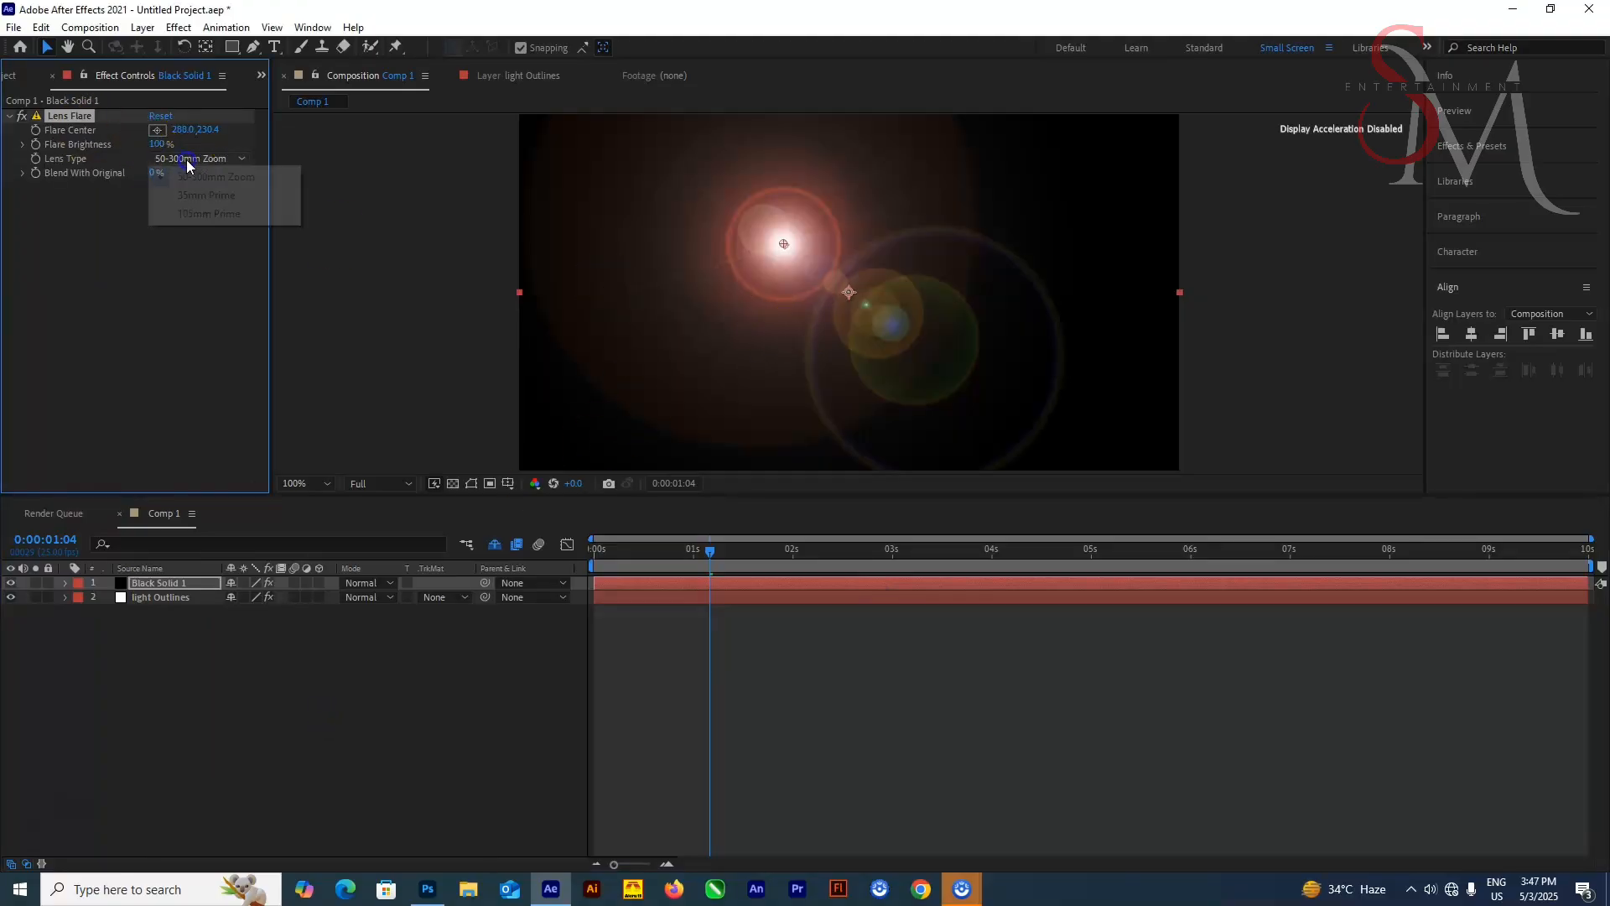
click(163, 144)
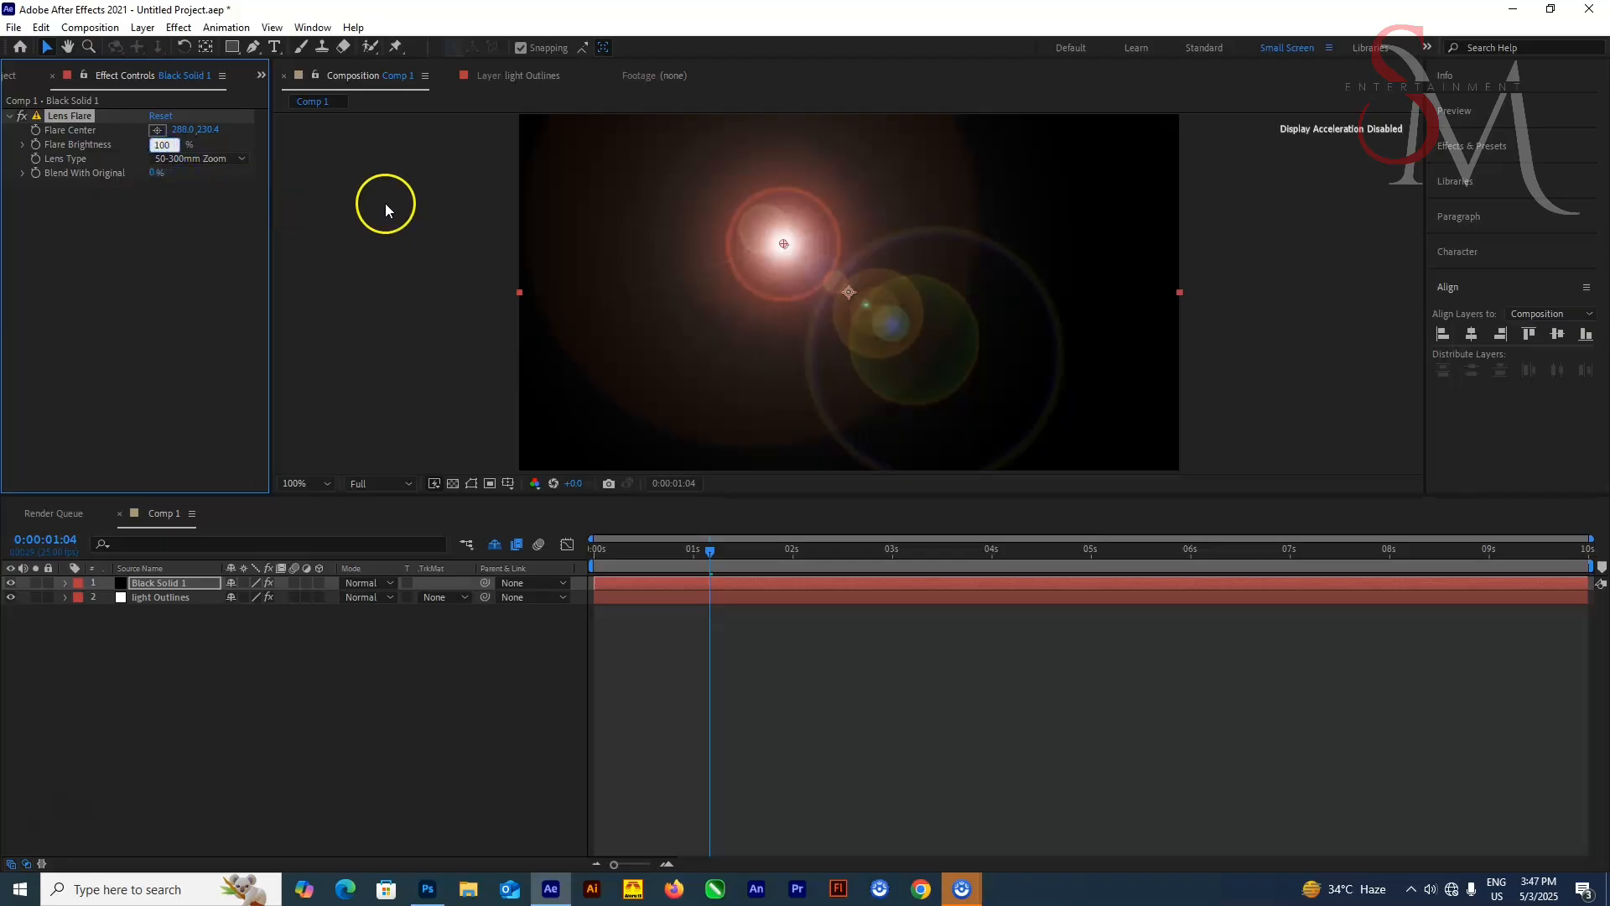
text(20)
key(Return)
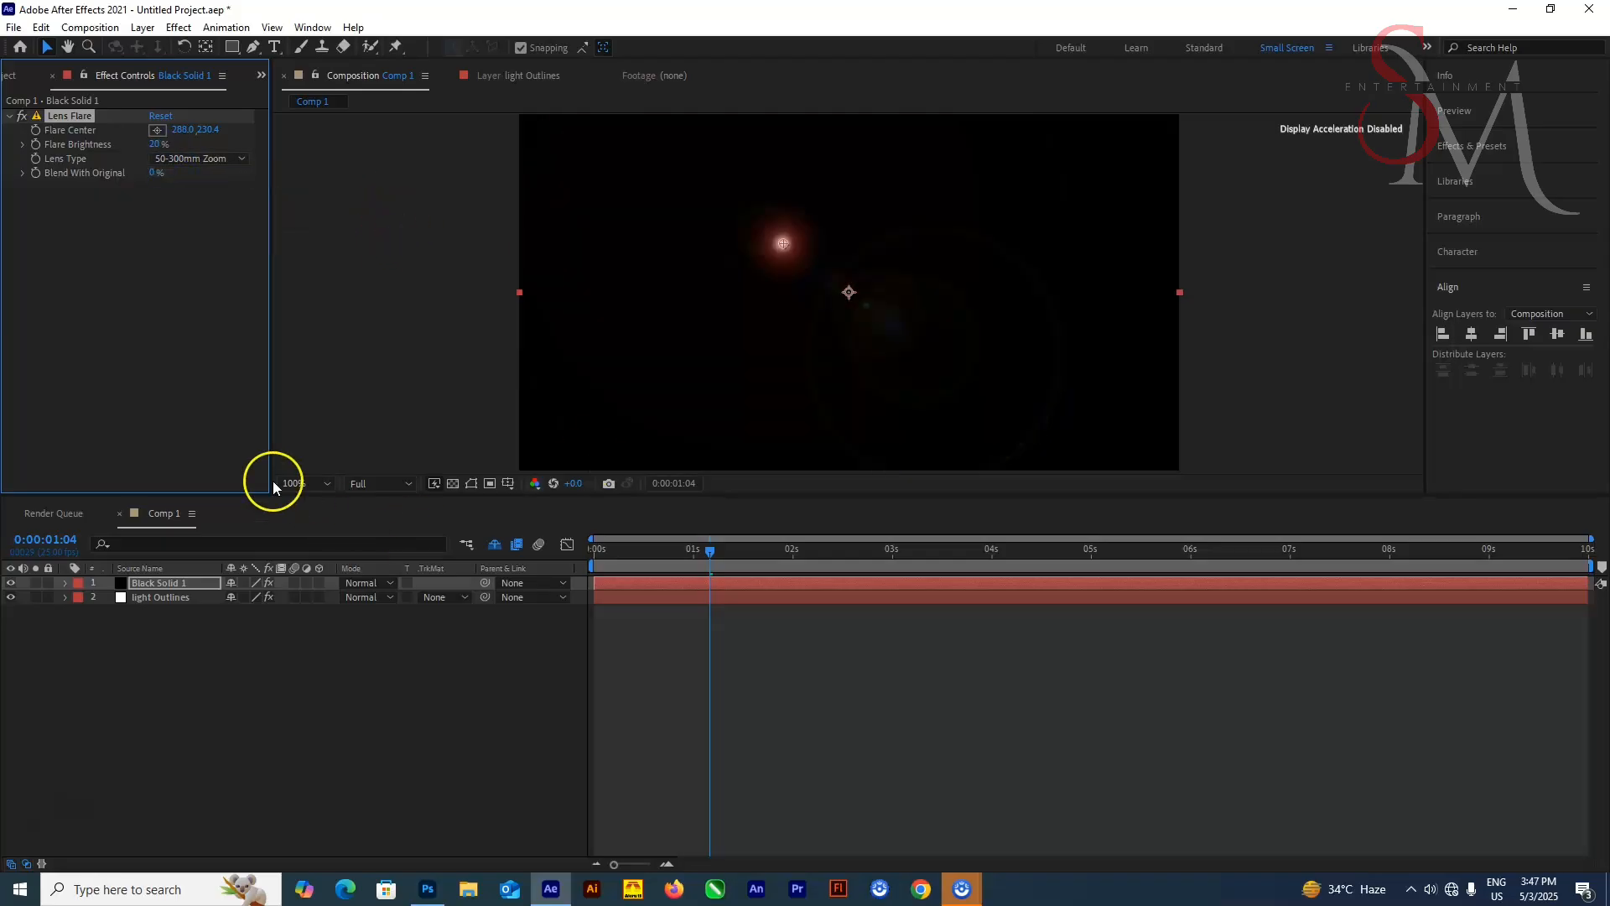
Duplicate the black solid layer three times
click(175, 587)
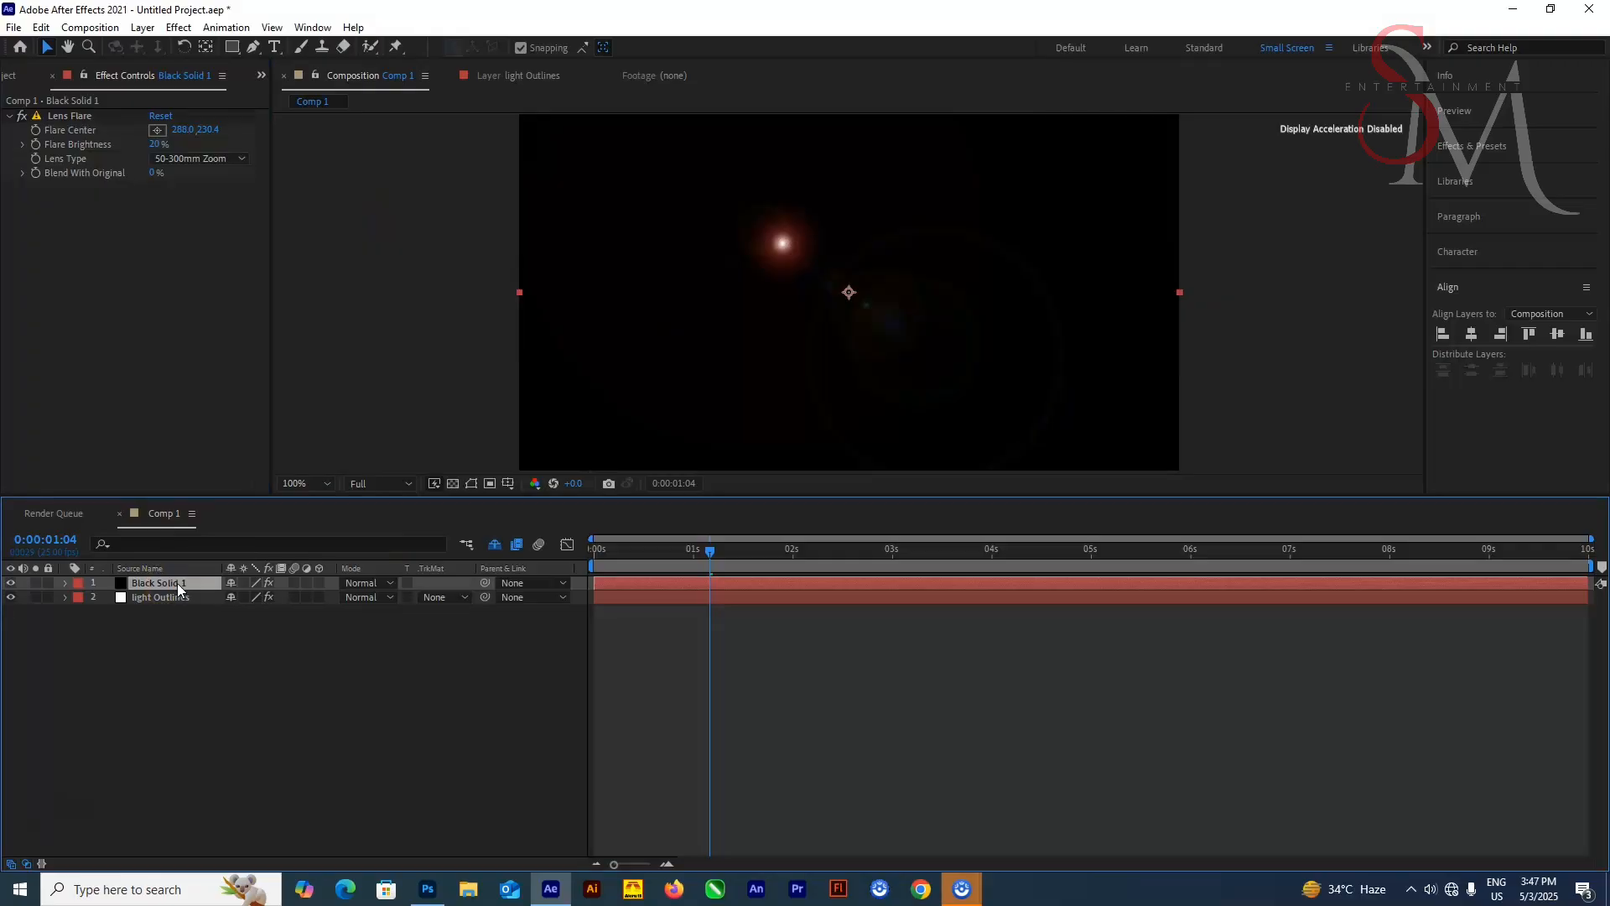
key(ctrl+d)
key(ctrl+d)
key(ctrl+d)
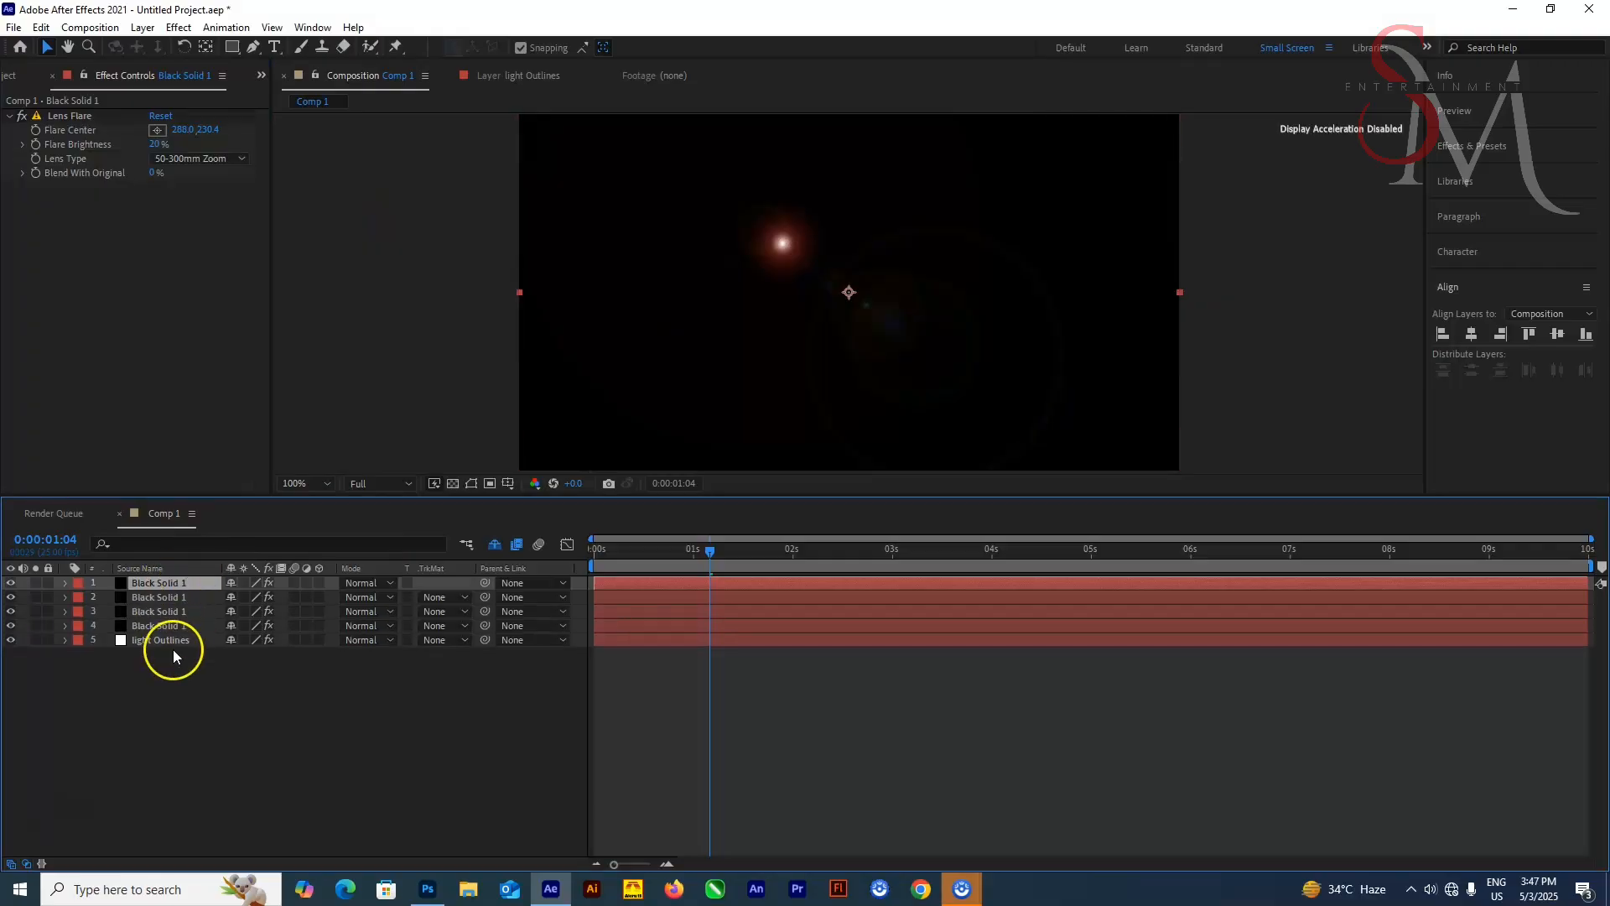
Open the light Outlines layer in its Layer panel
double_click(174, 646)
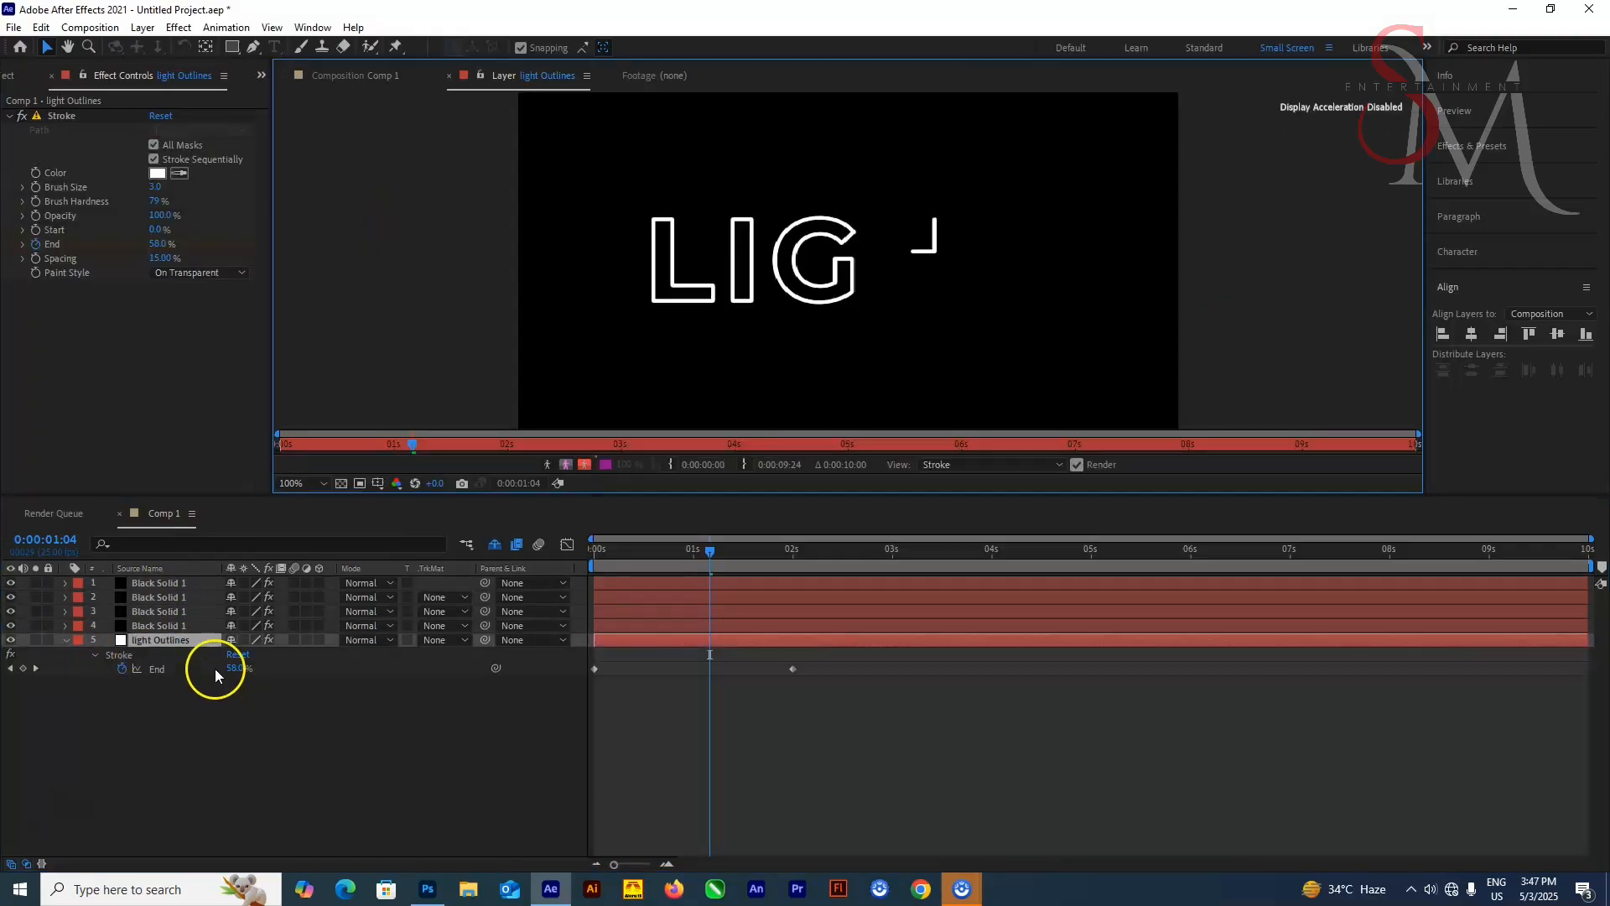
Reveal the masks of the light Outlines layer and duplicate a black solid layer once more
key(m)
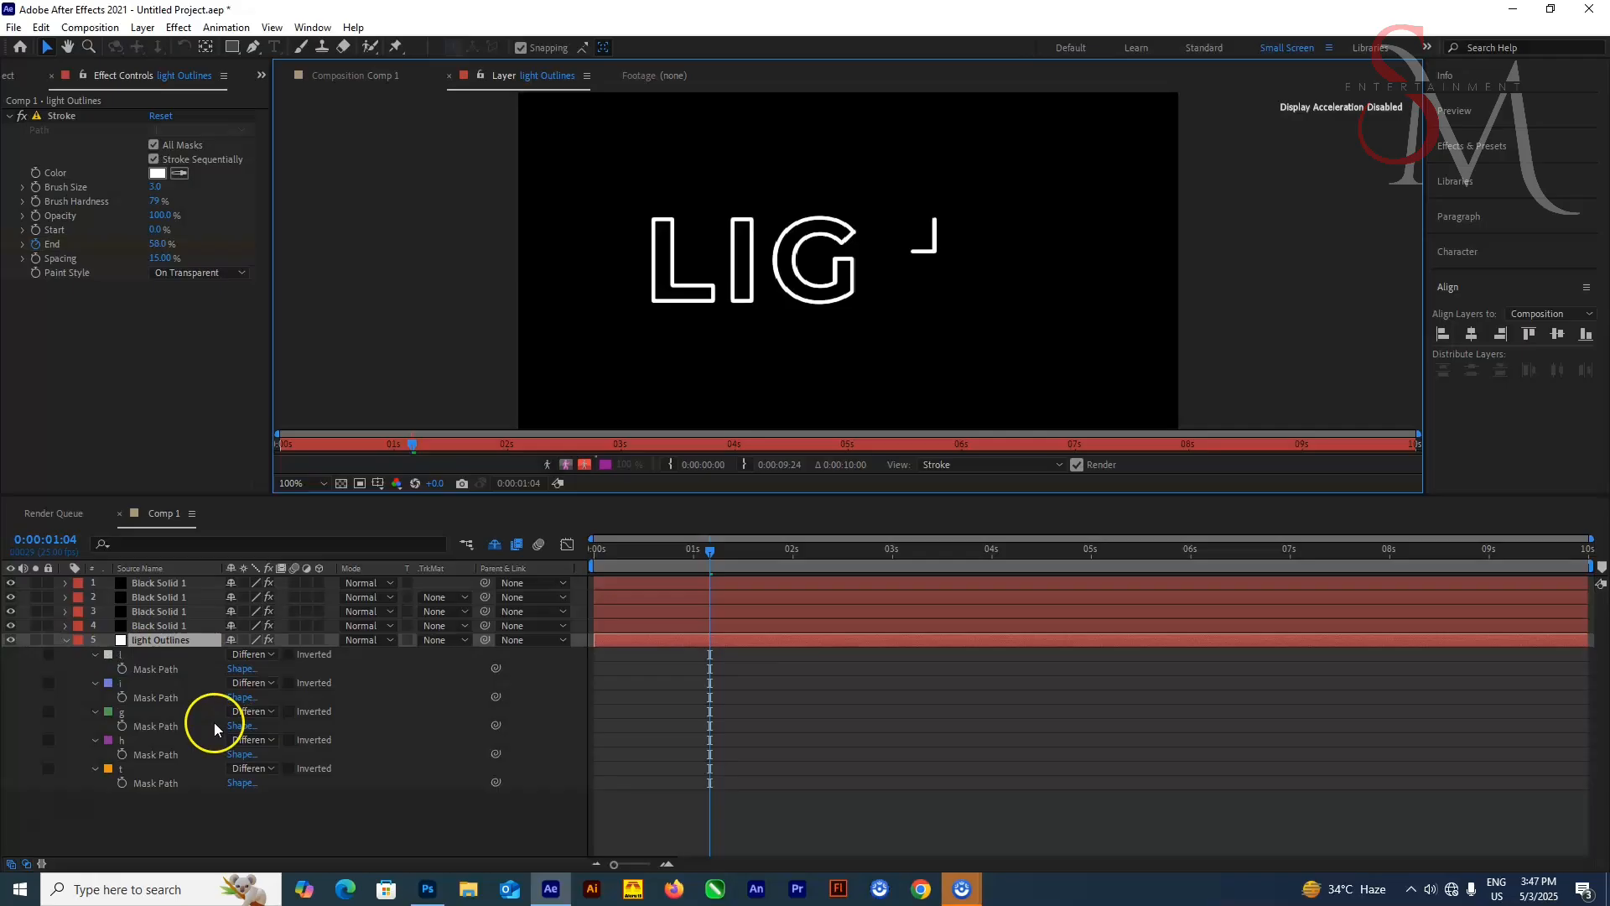
click(159, 585)
key(ctrl+d)
Set the blending mode of all five black solid layers to Screen
click(361, 655)
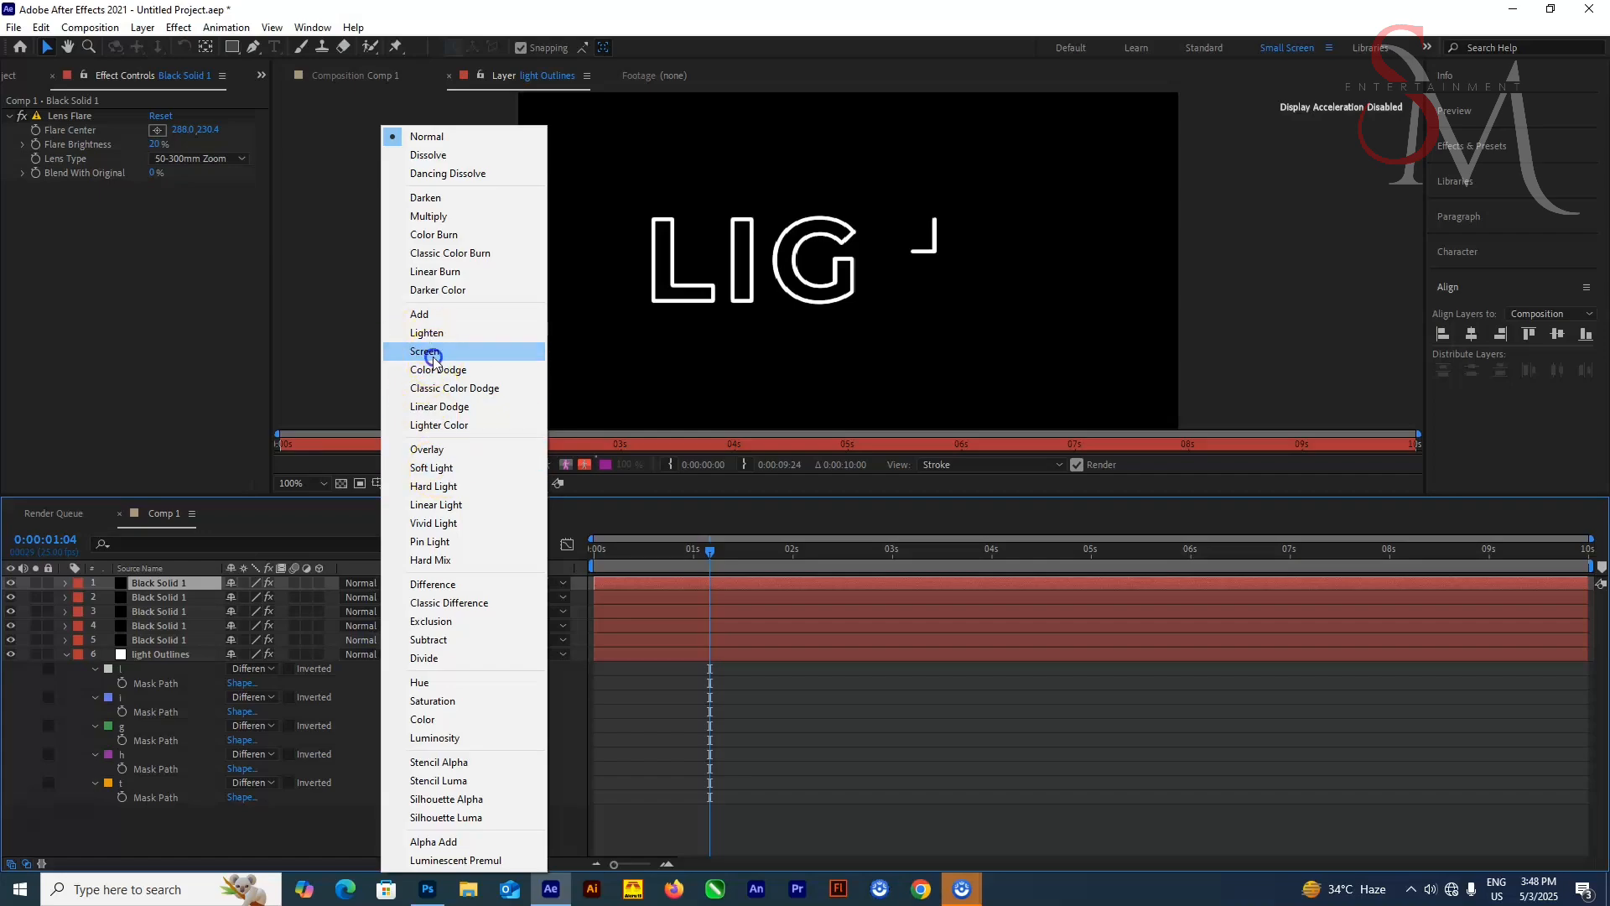
click(435, 351)
click(437, 350)
click(361, 612)
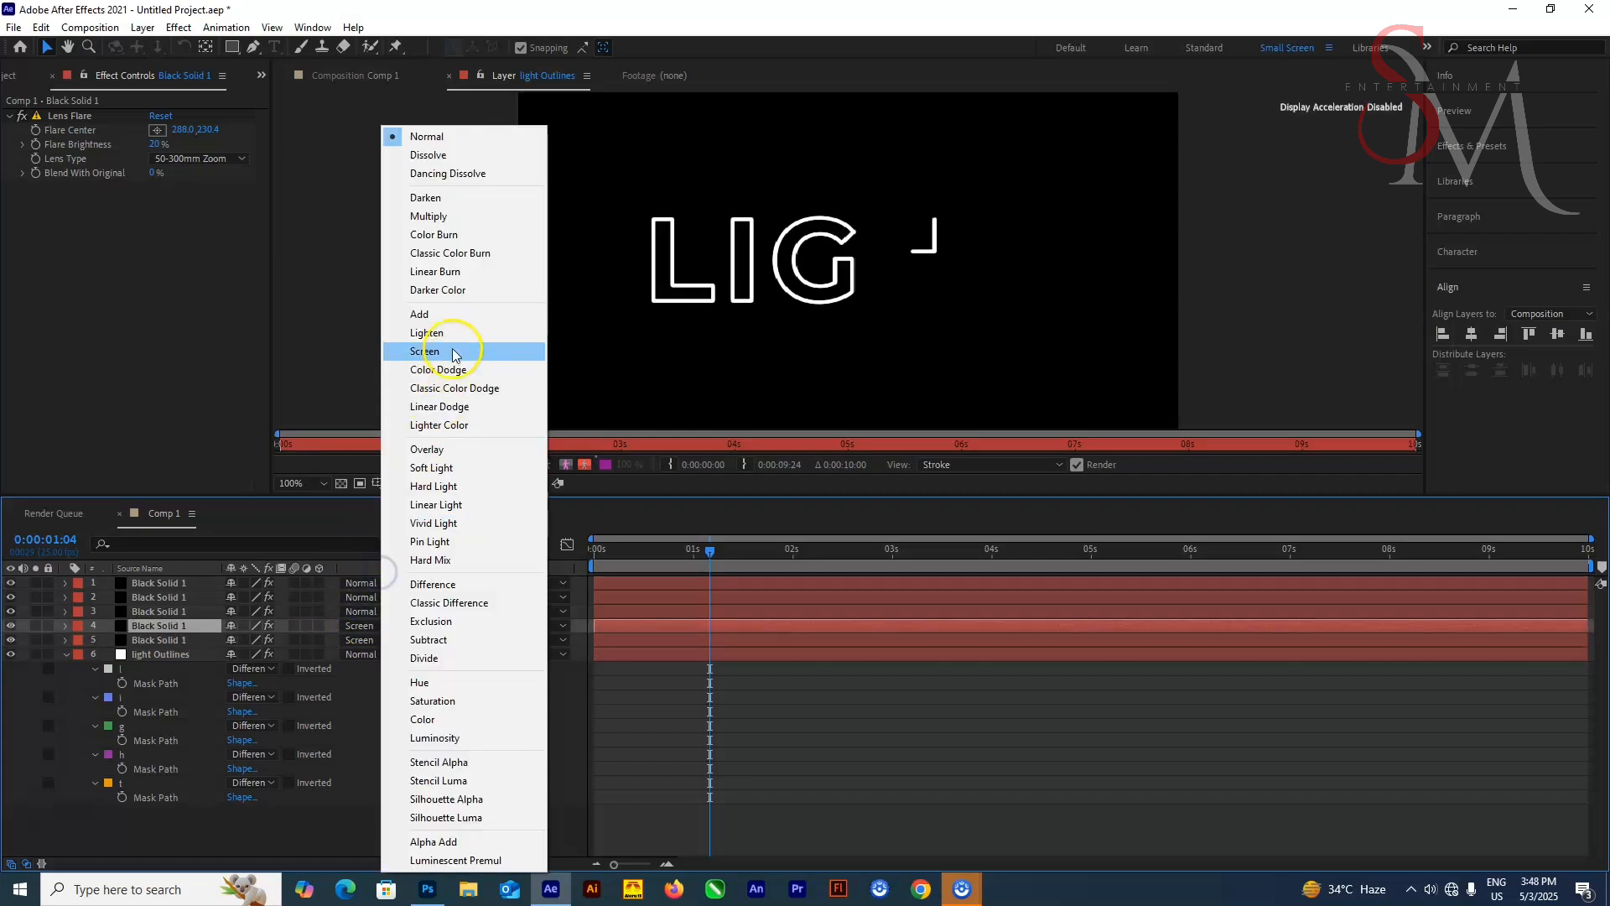
click(444, 351)
click(364, 597)
click(458, 352)
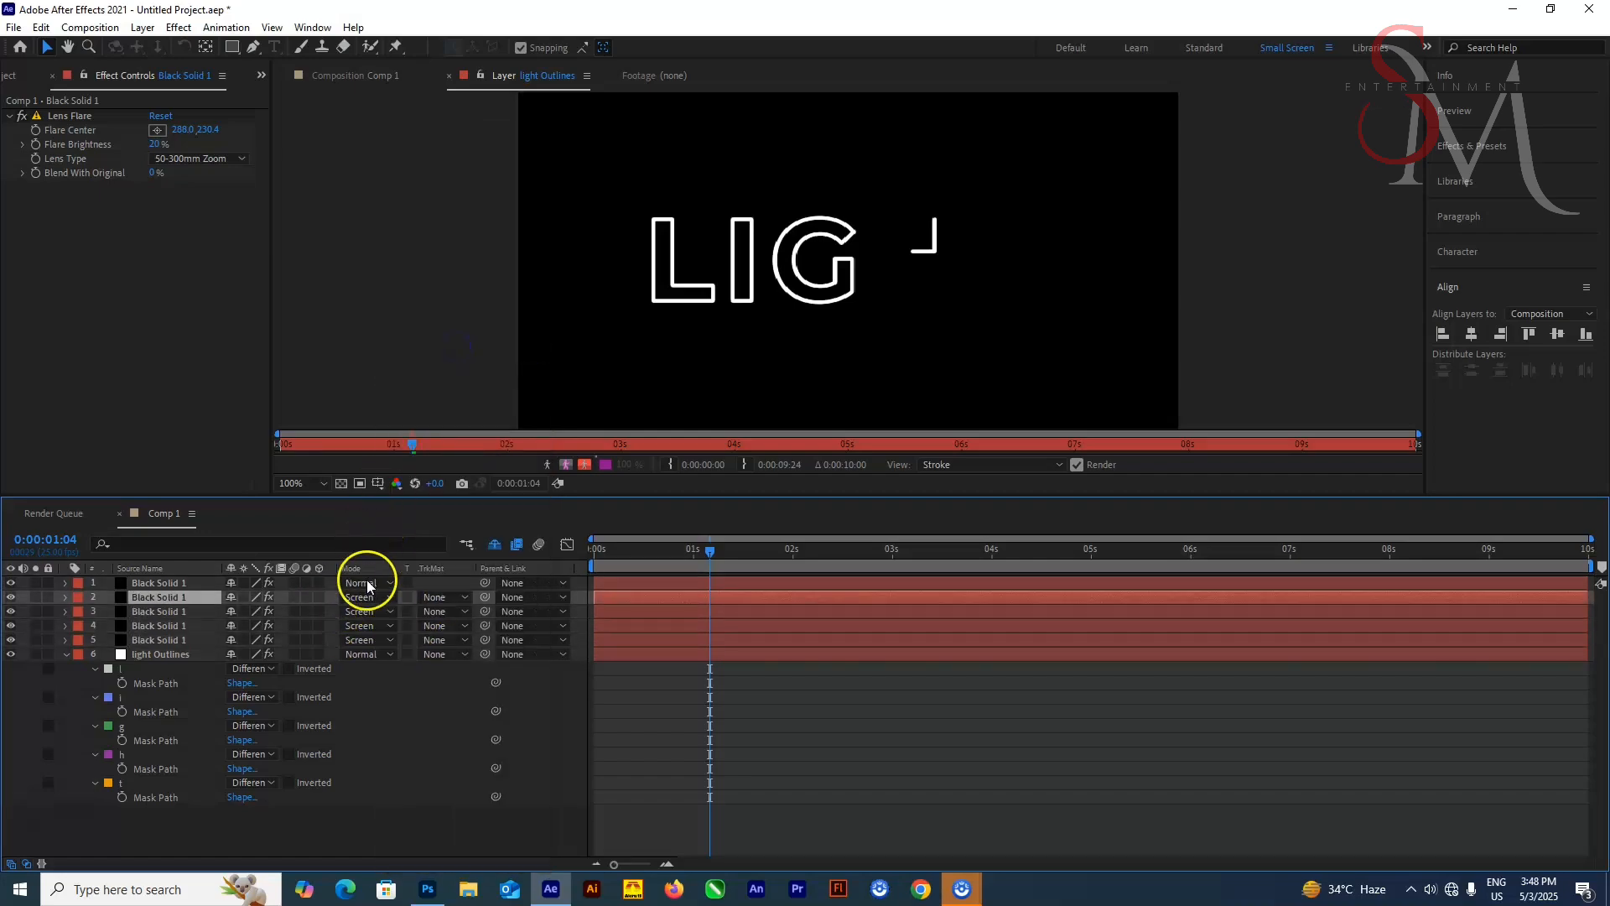
click(361, 583)
click(457, 352)
Filter the layer properties for flare and paste the L mask path into the Flare Center of the lowest black solid
click(172, 655)
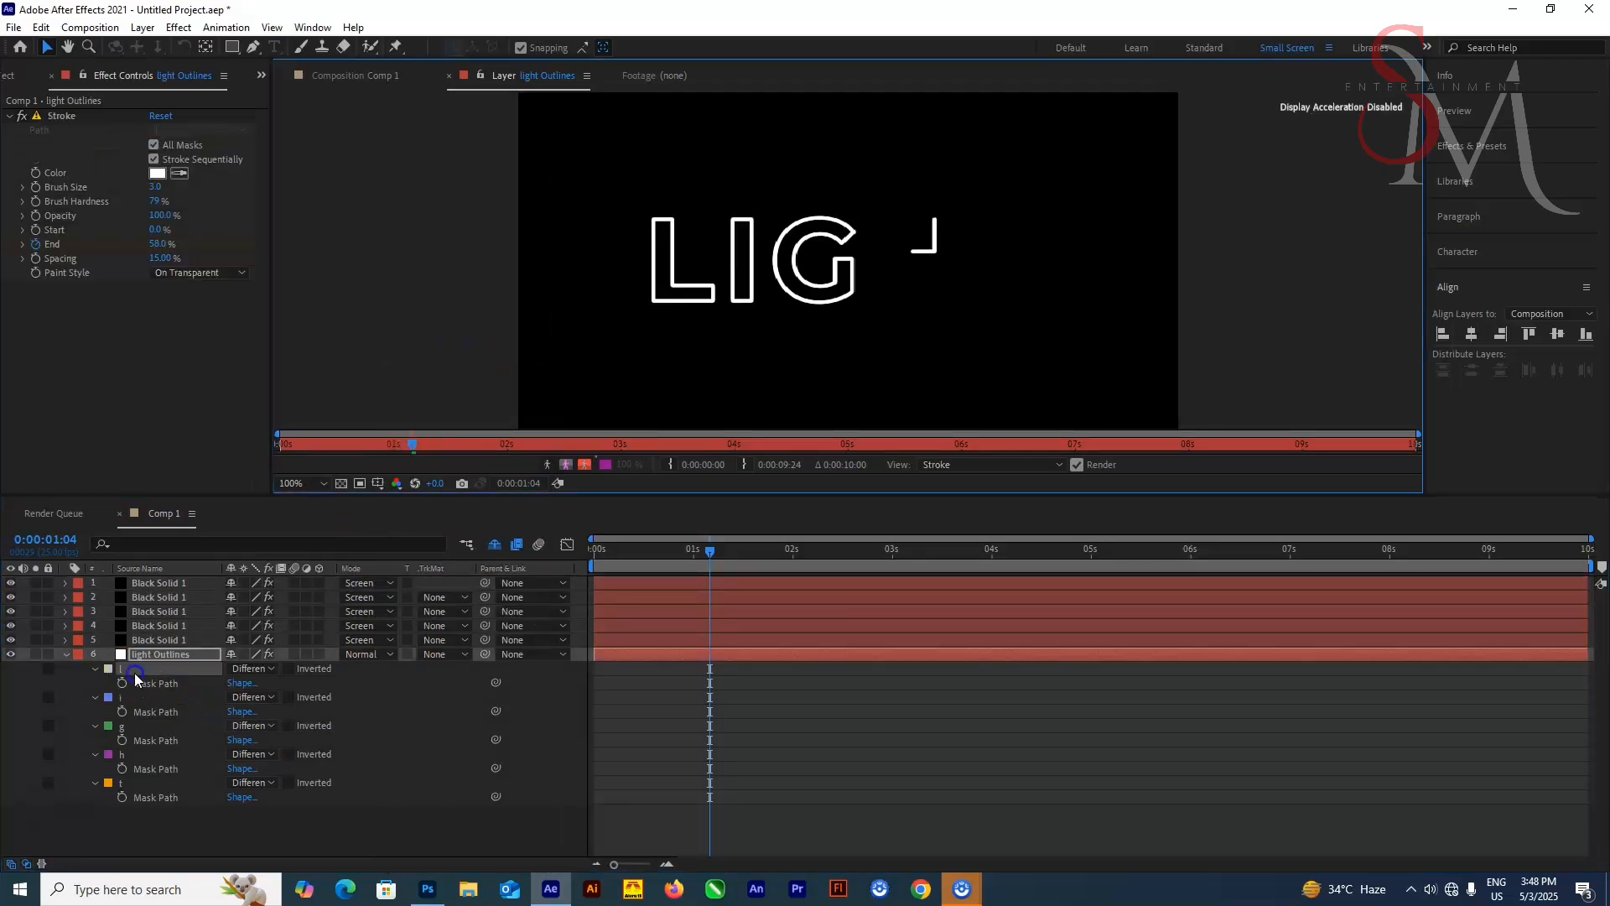
click(156, 640)
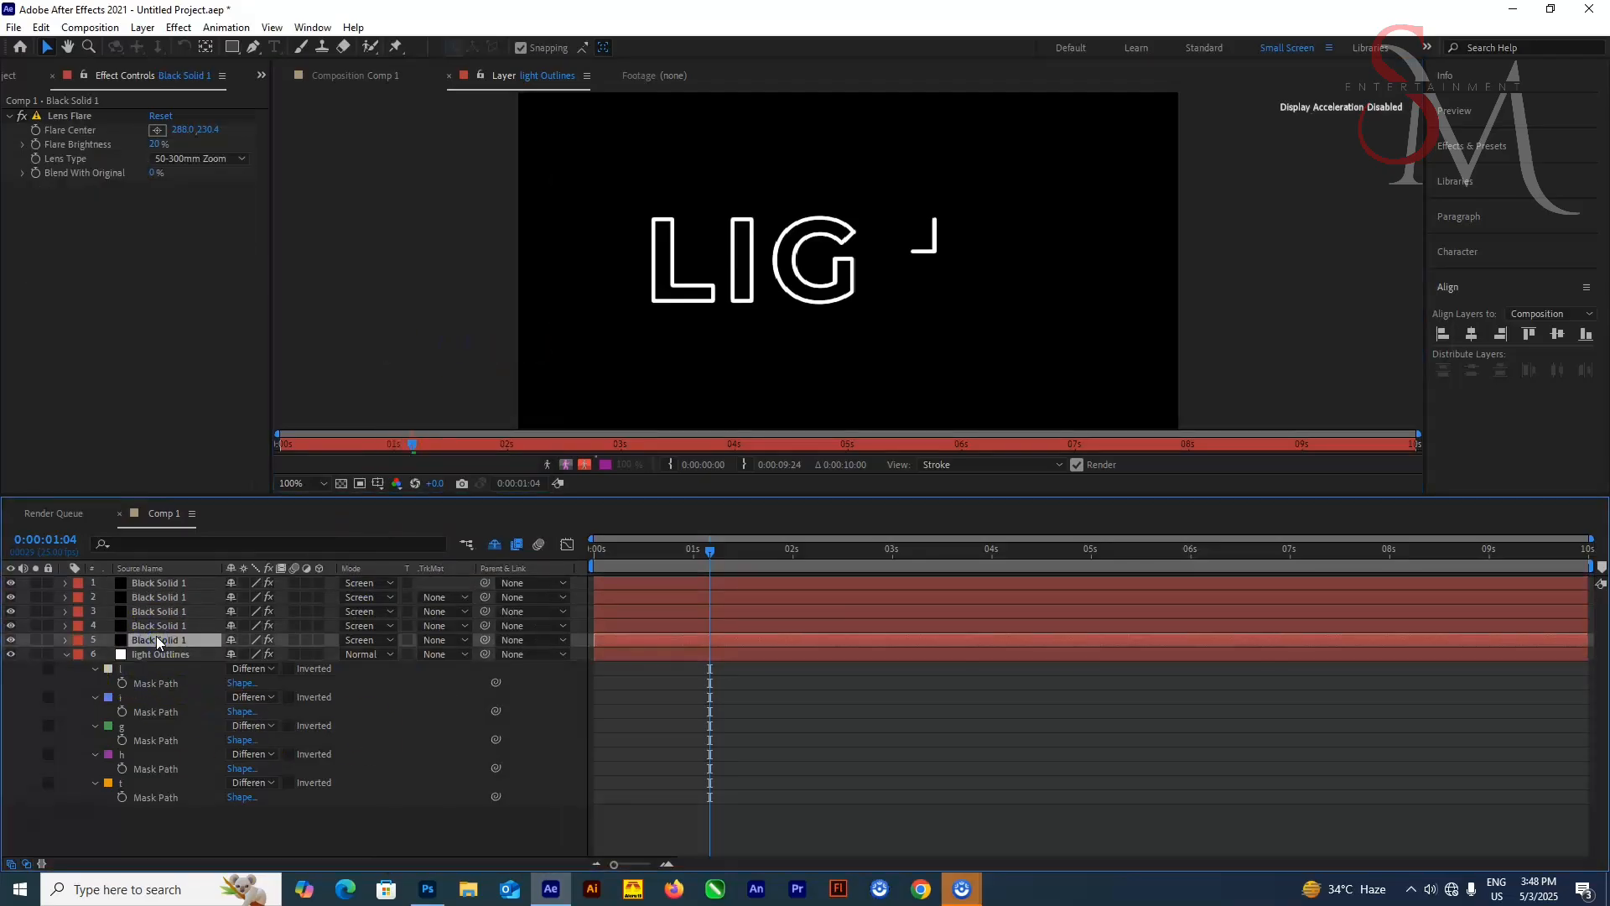
click(179, 544)
text(flare)
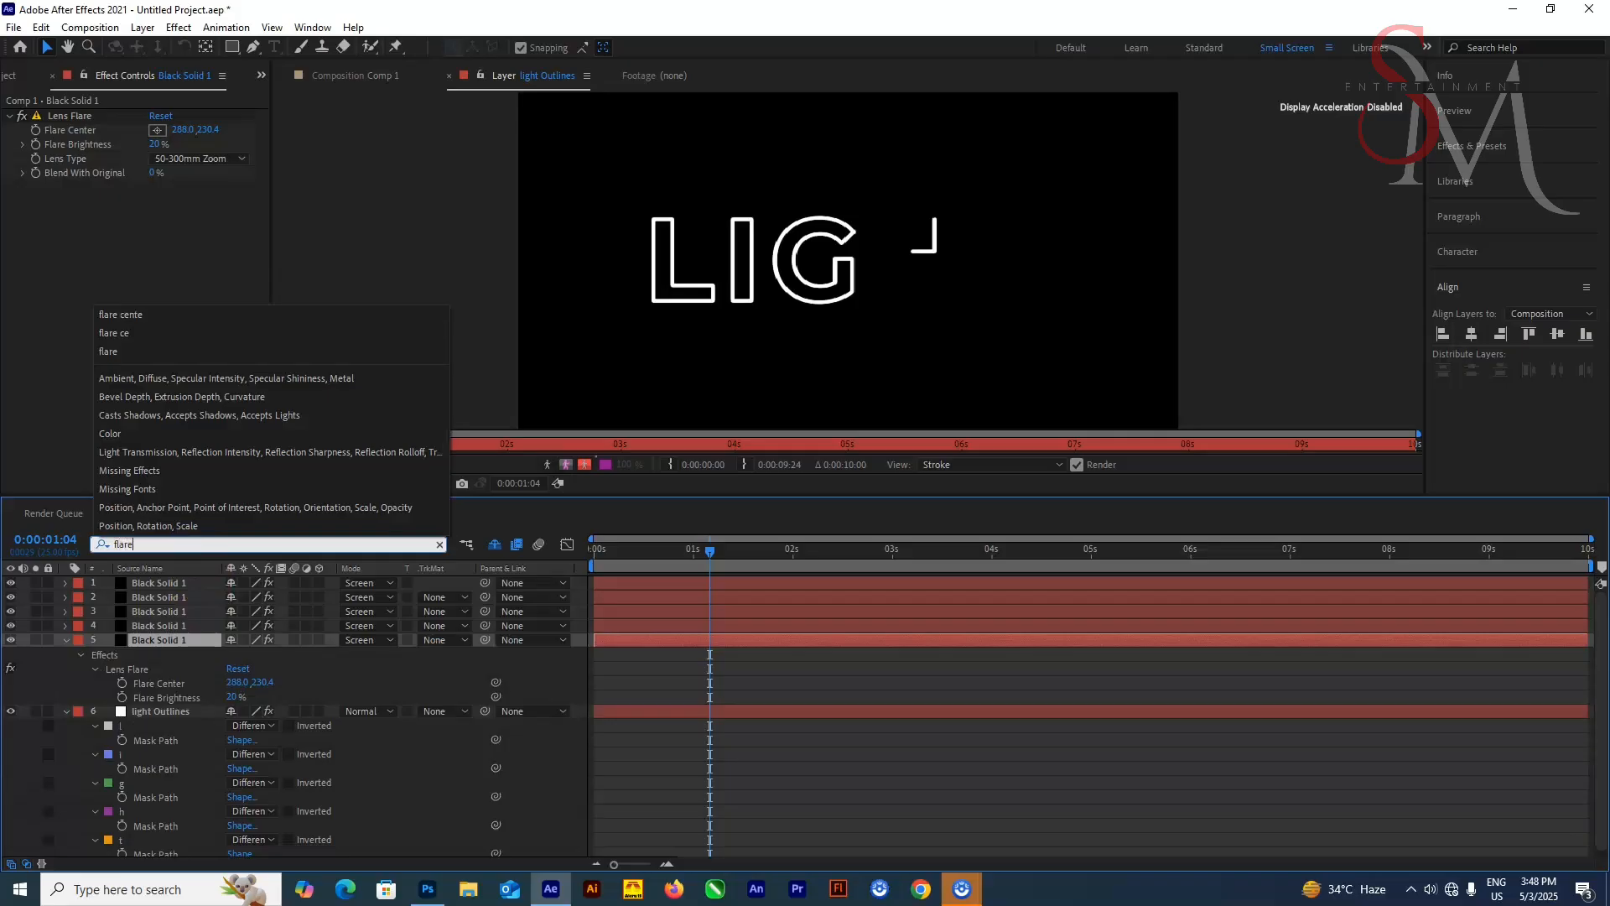
click(154, 730)
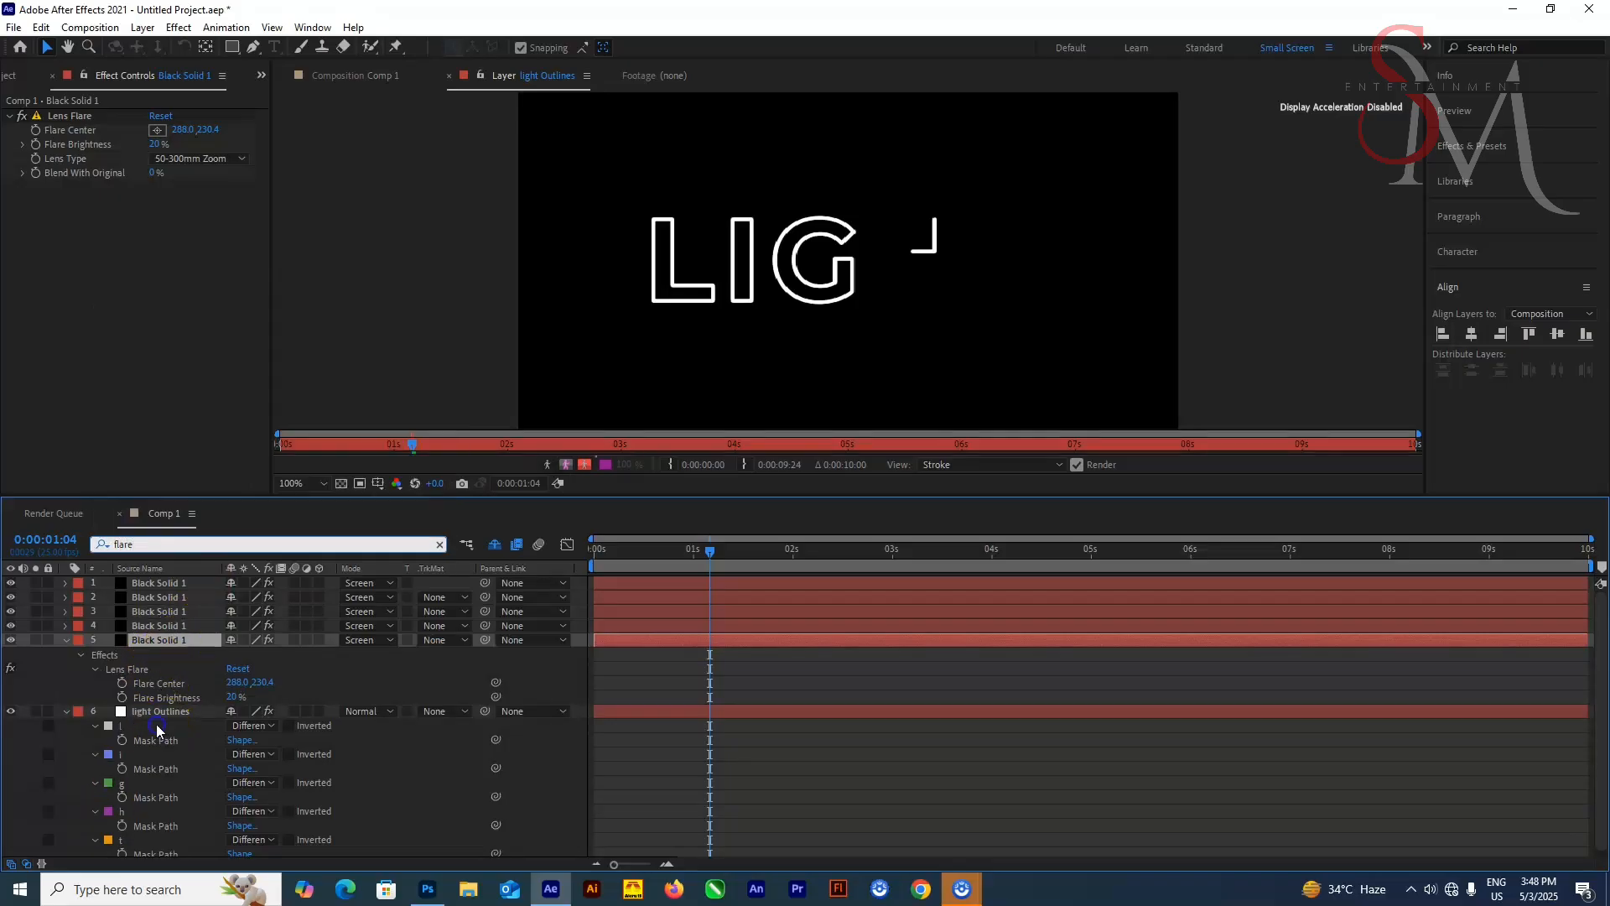
click(163, 740)
drag(617, 556, 458, 581)
click(457, 581)
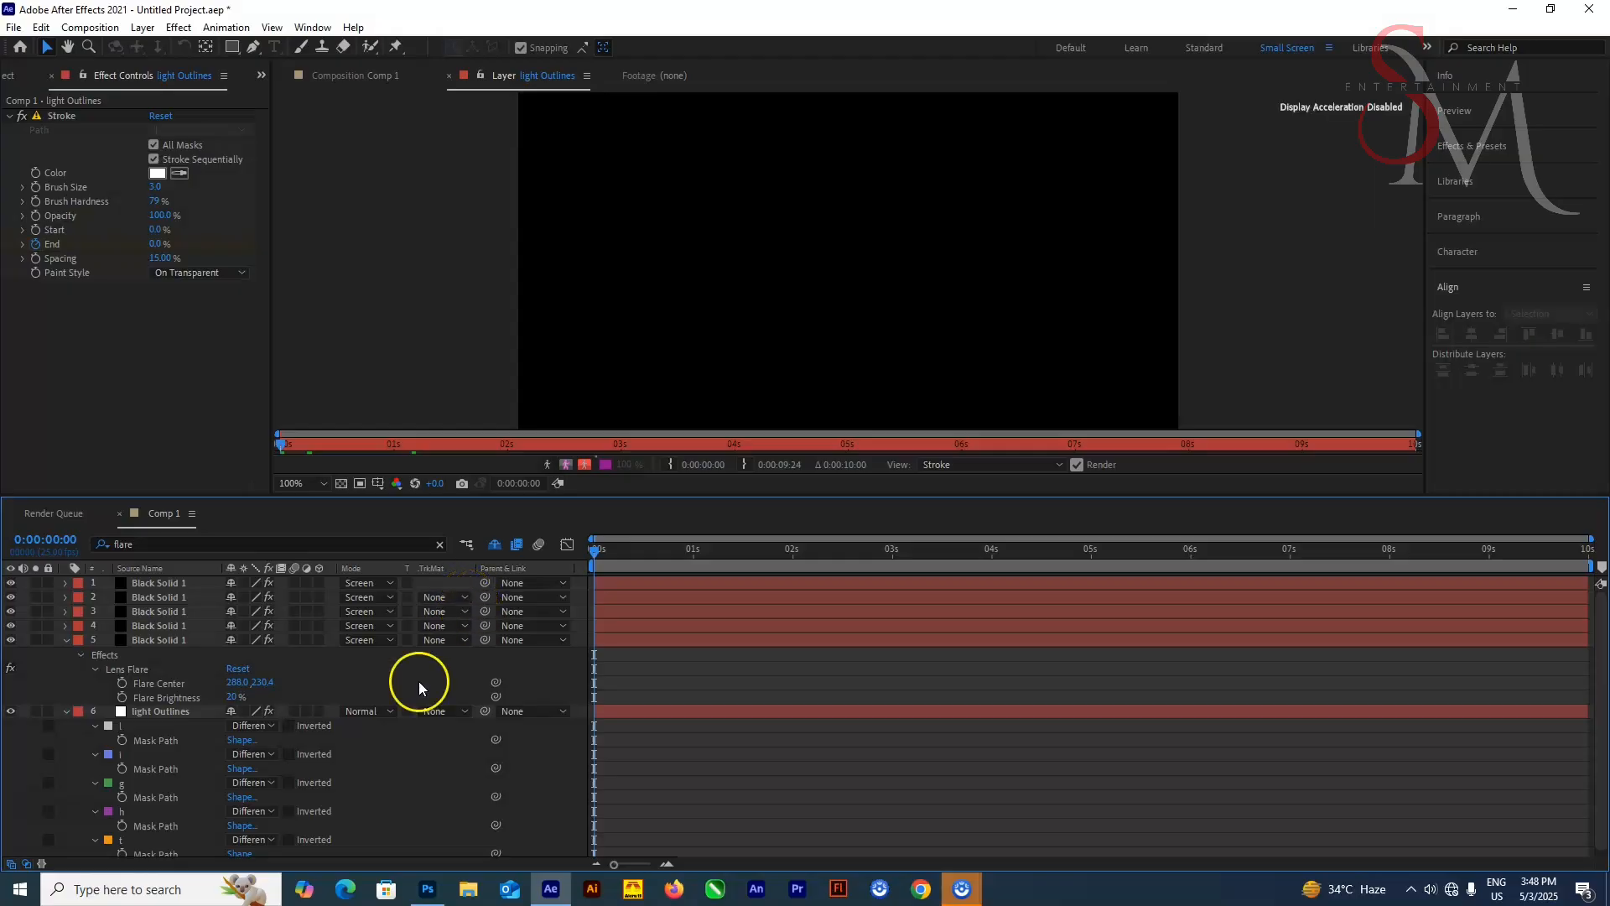
click(153, 728)
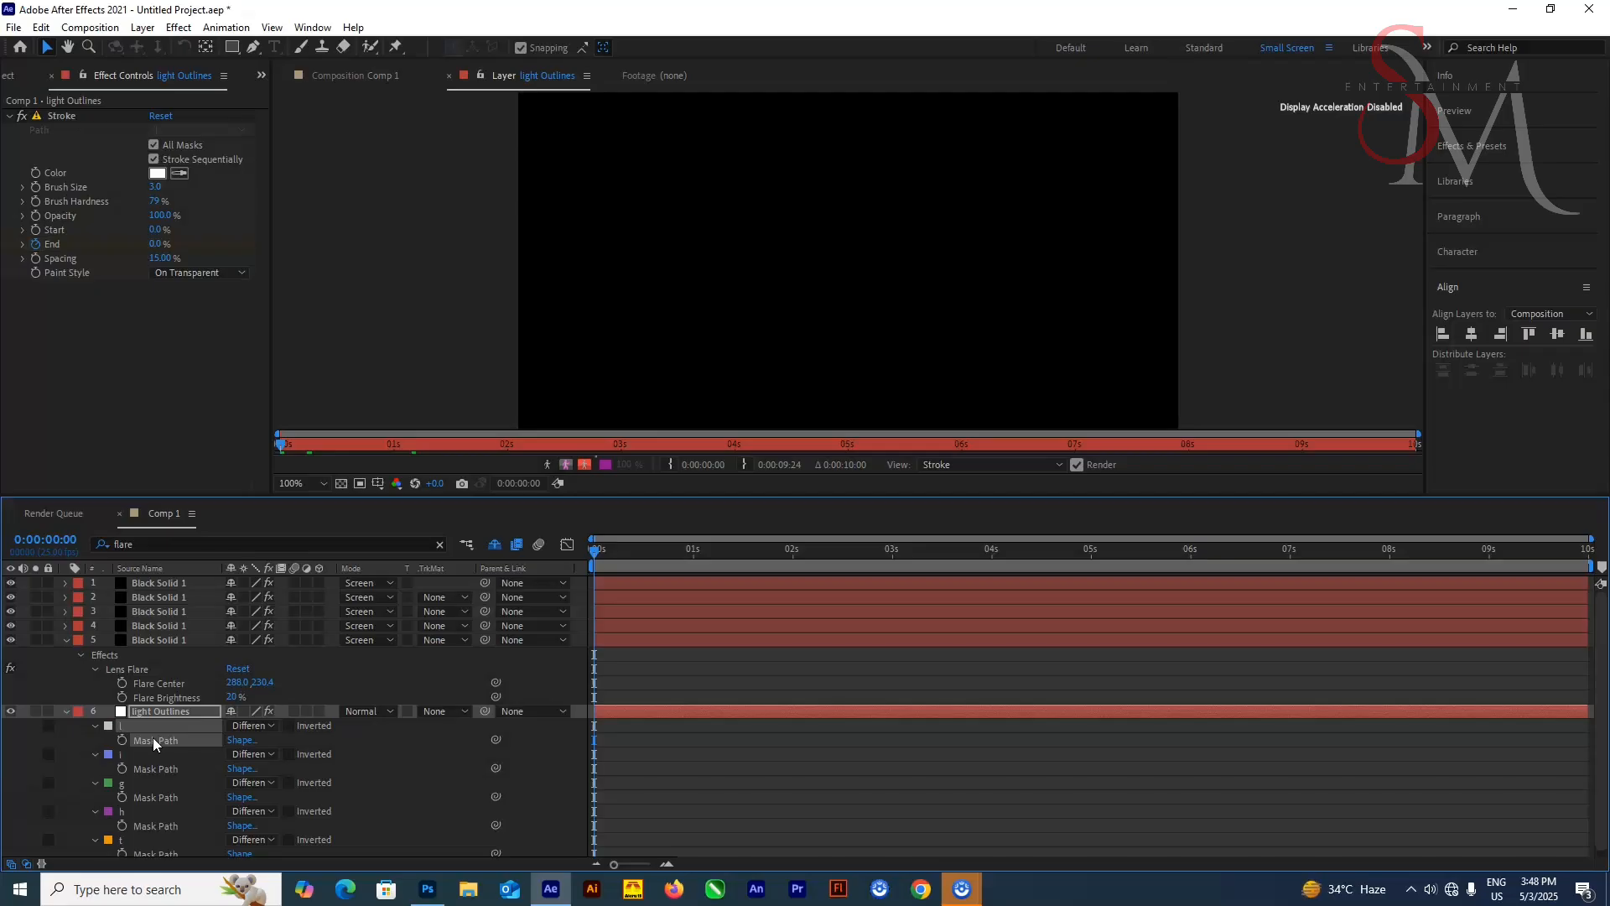
click(138, 635)
click(144, 668)
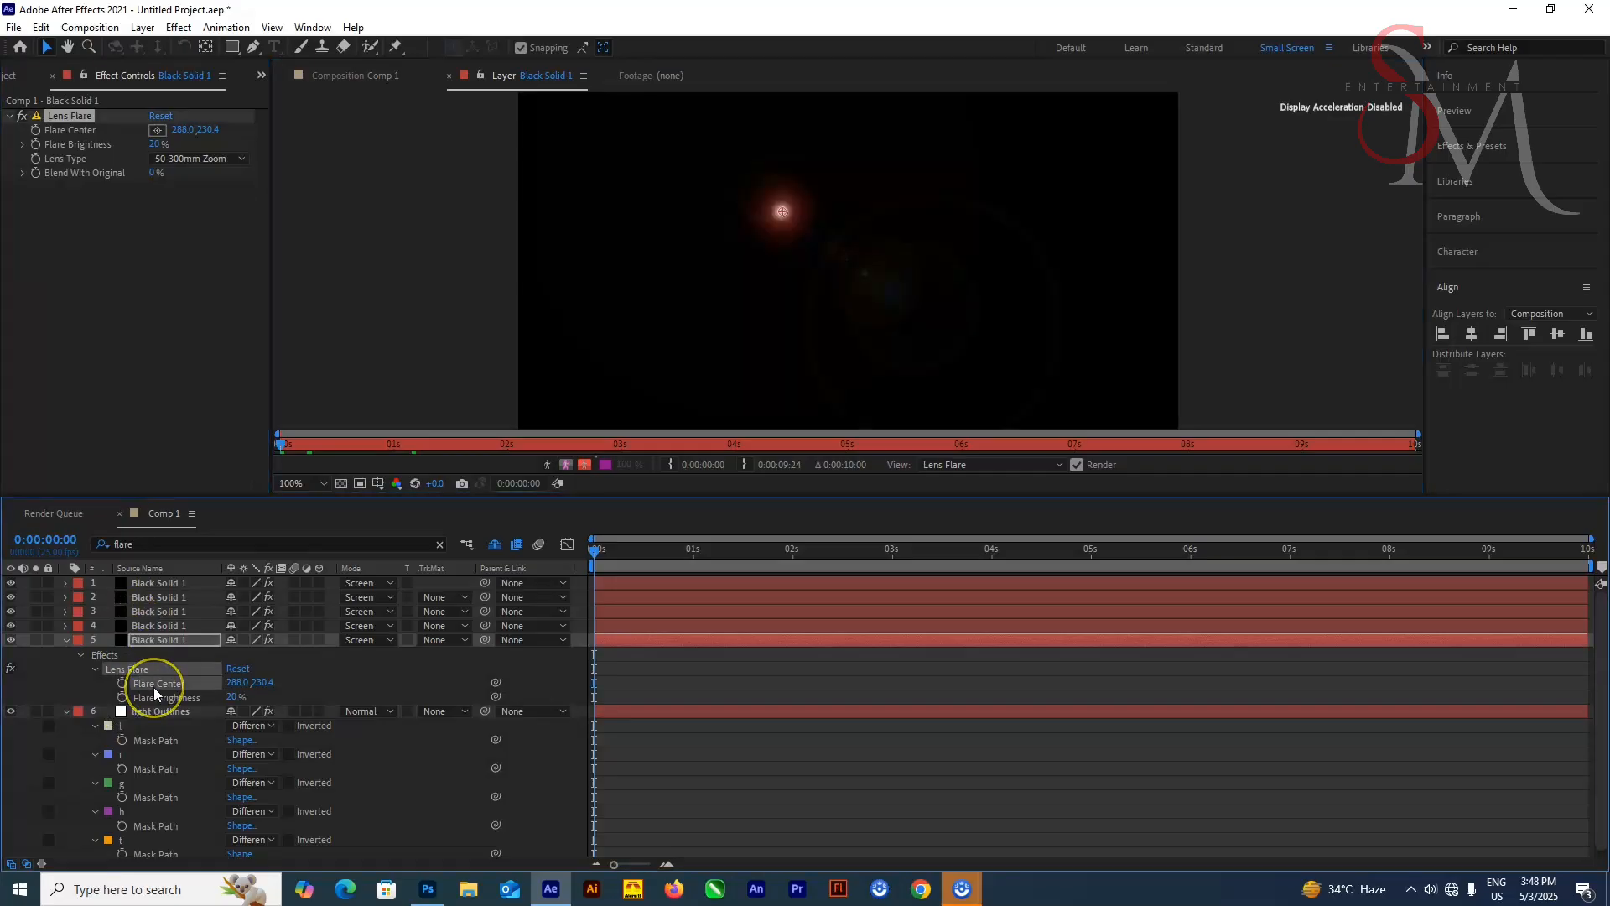
key(ctrl+v)
Preview the flare movement against the stroke in the composition viewer across the timeline
drag(604, 552, 585, 547)
click(379, 77)
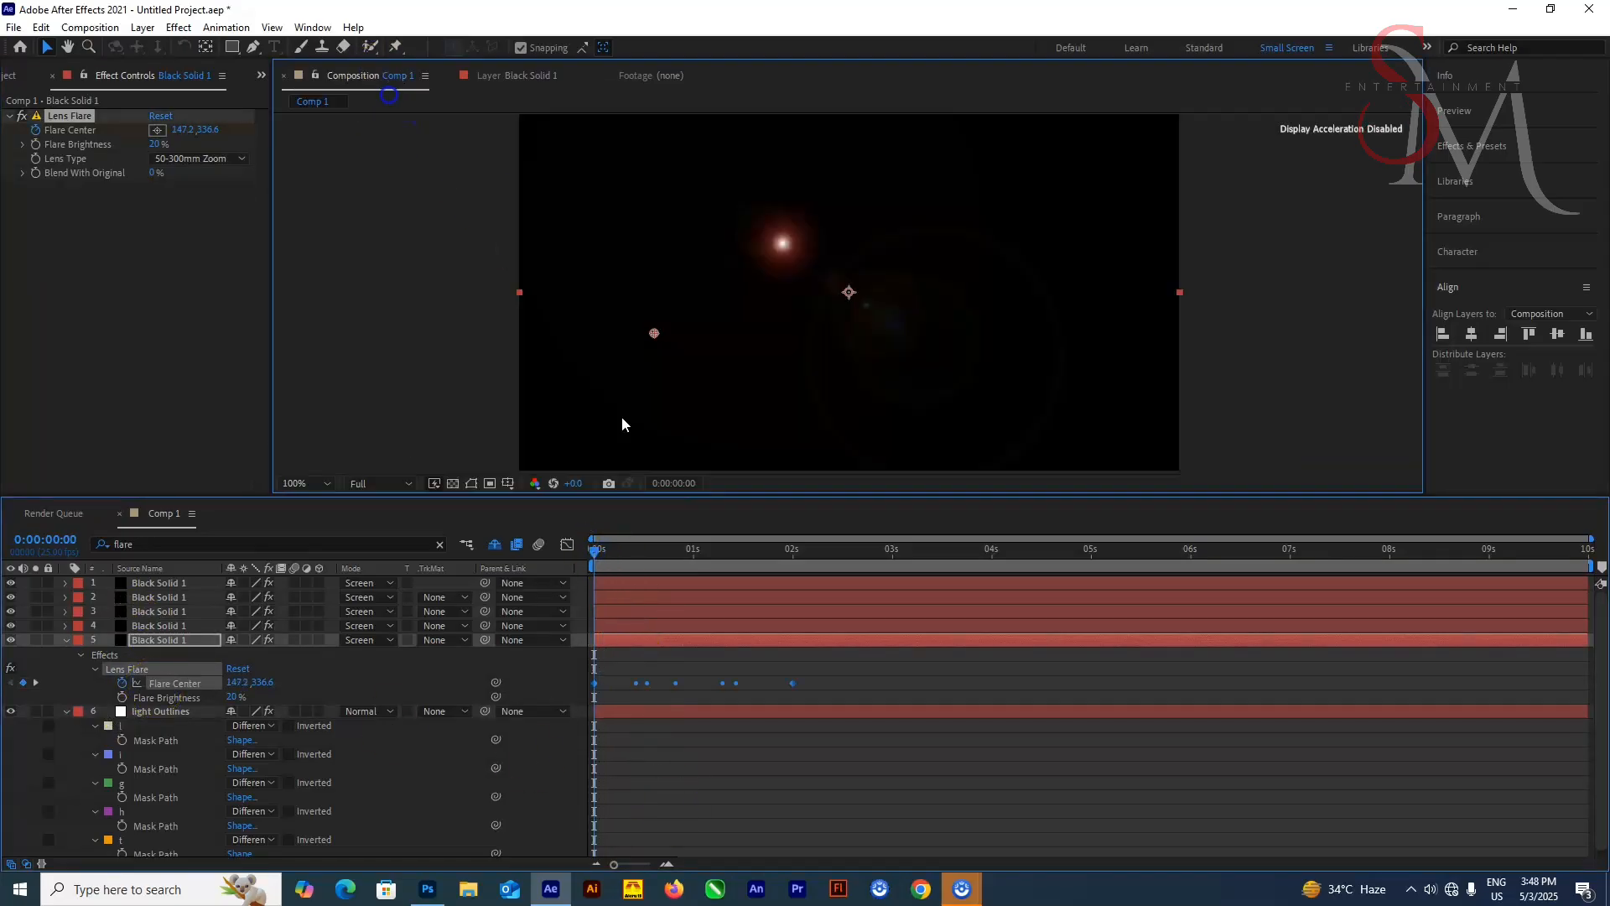
click(597, 552)
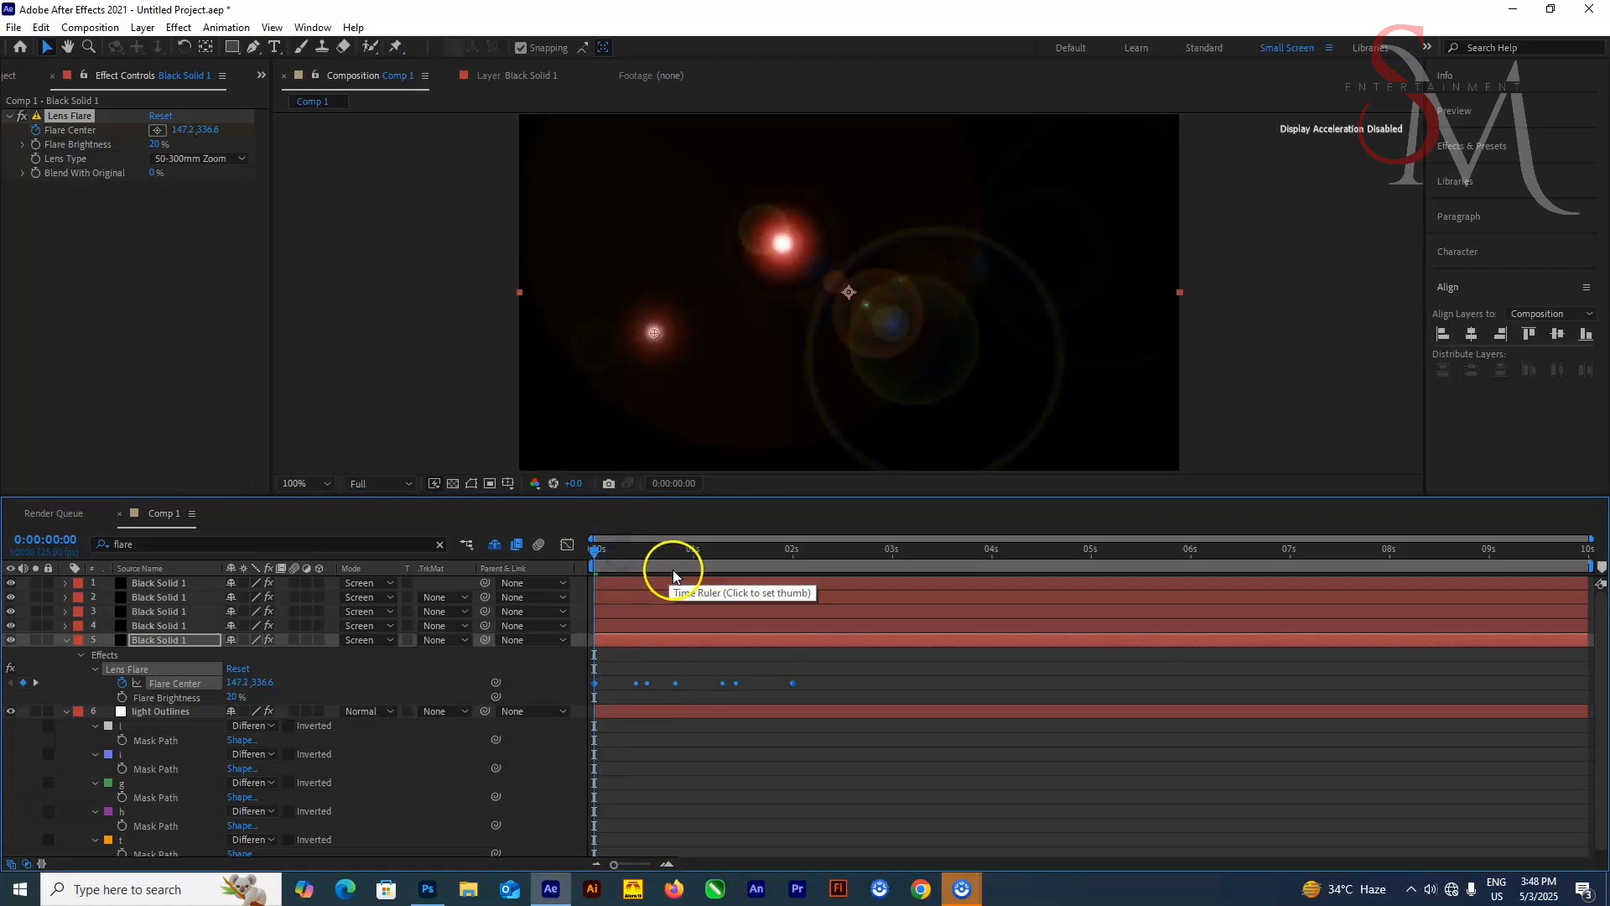
click(702, 579)
click(1187, 550)
click(893, 799)
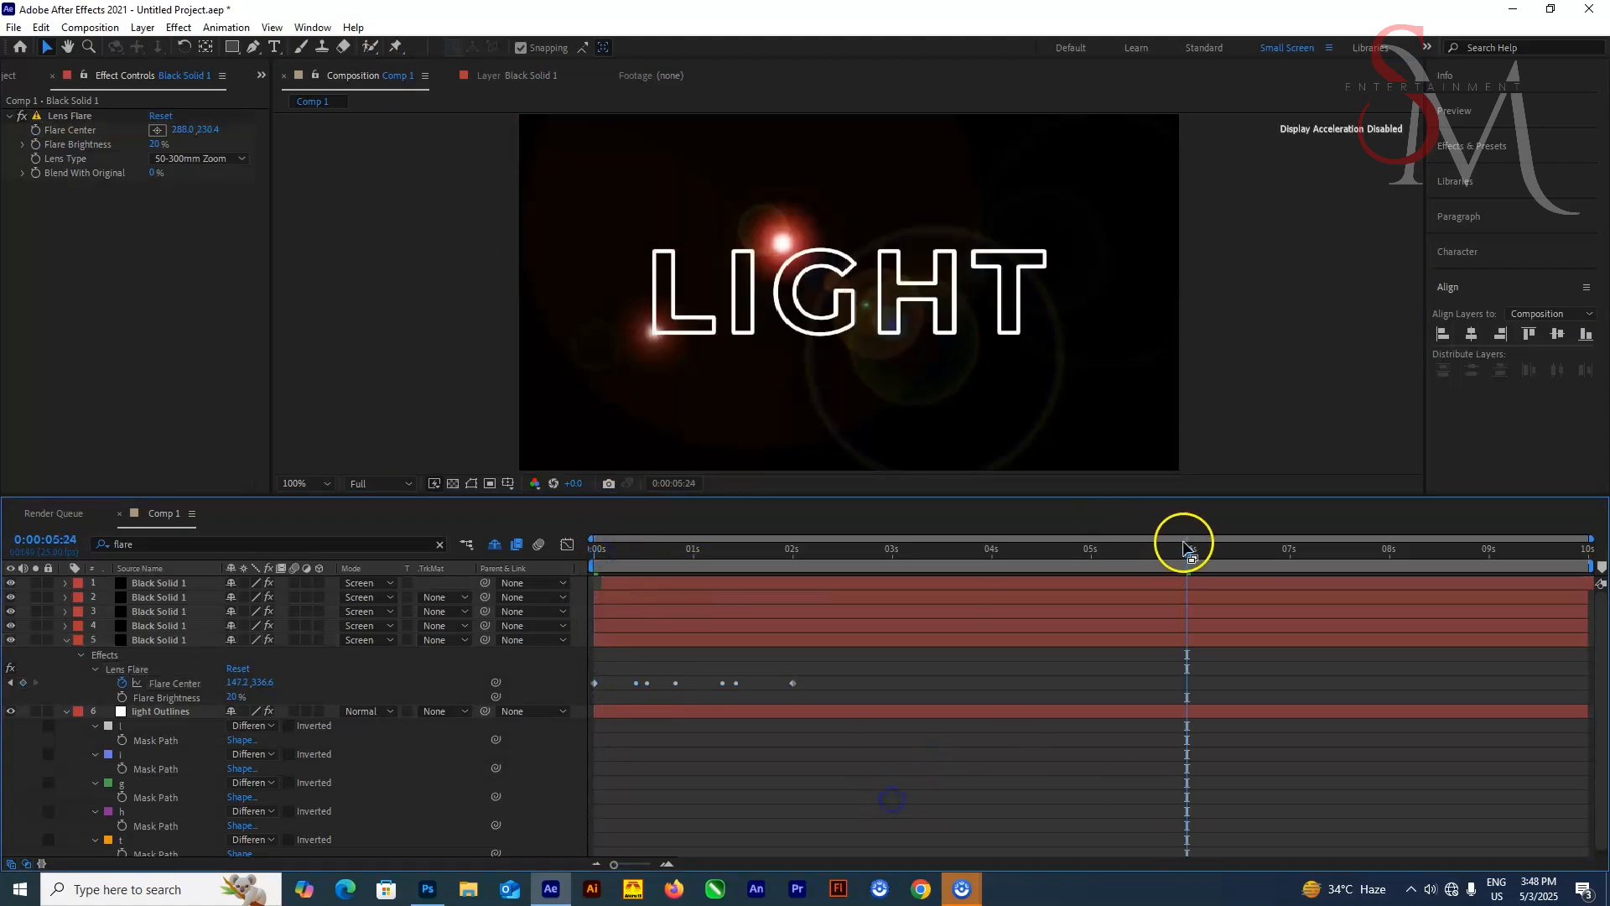
drag(1185, 547, 537, 558)
key(space)
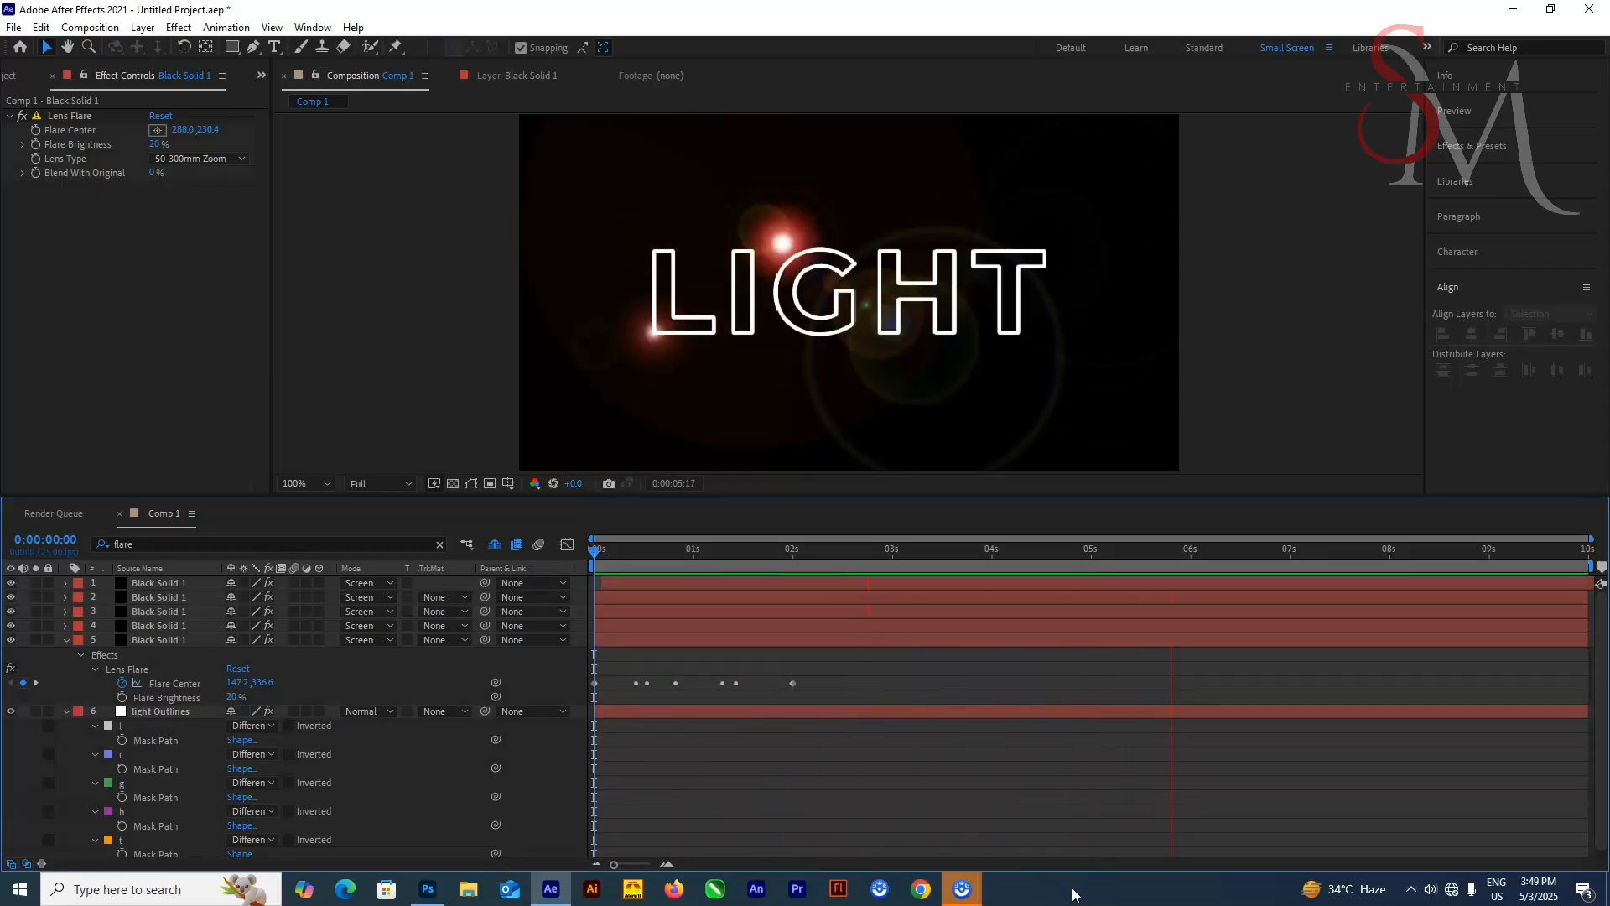
drag(674, 550, 632, 622)
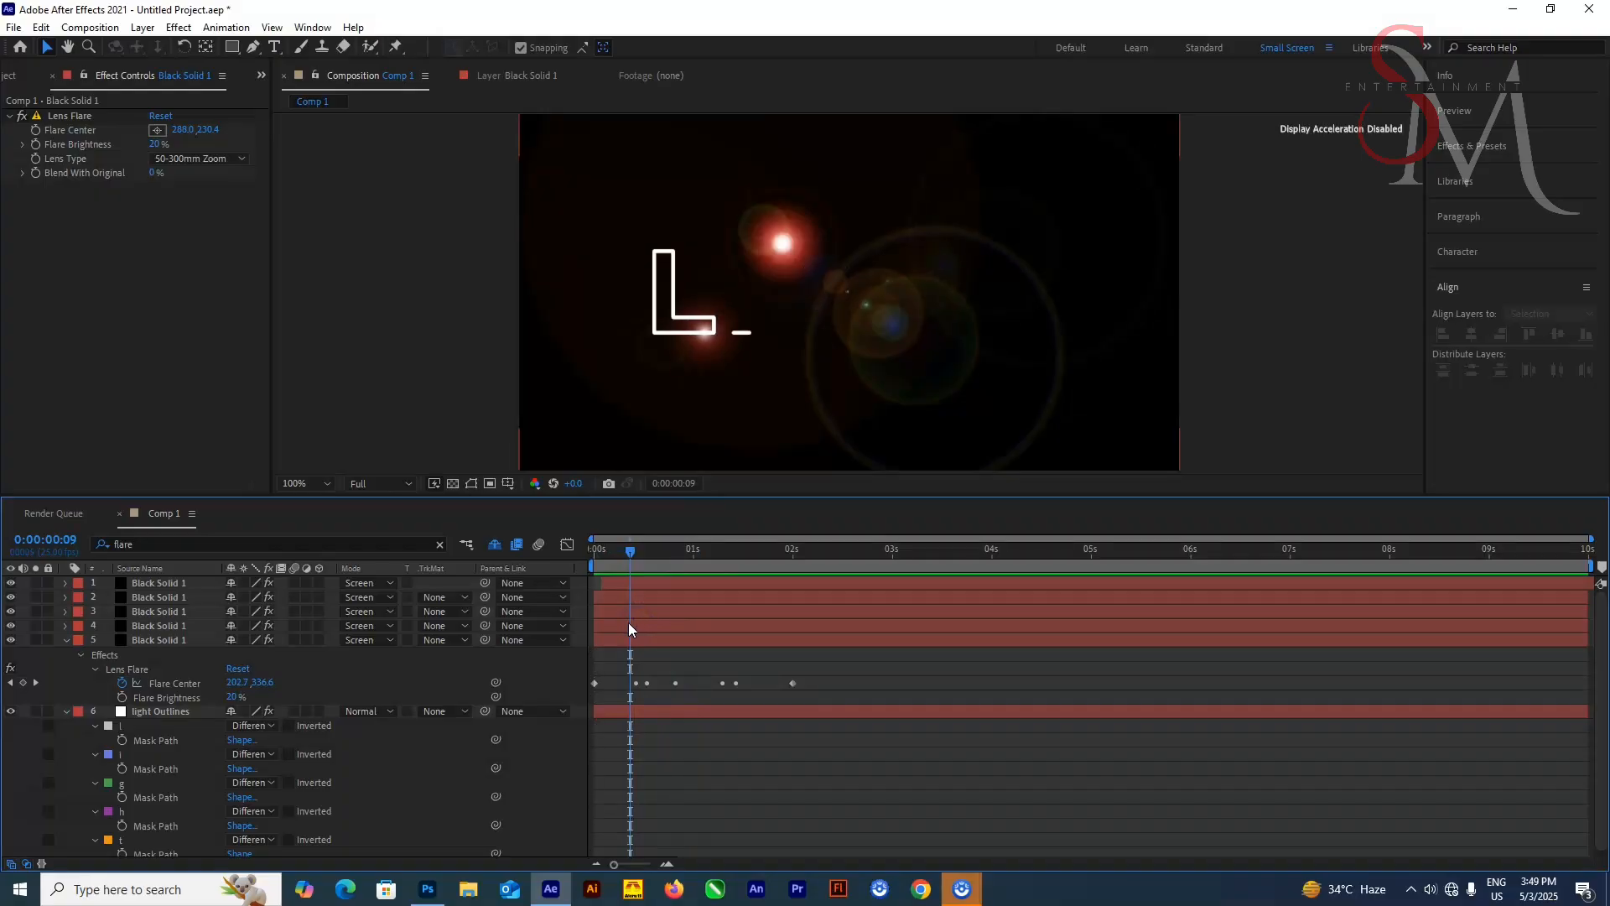
click(619, 637)
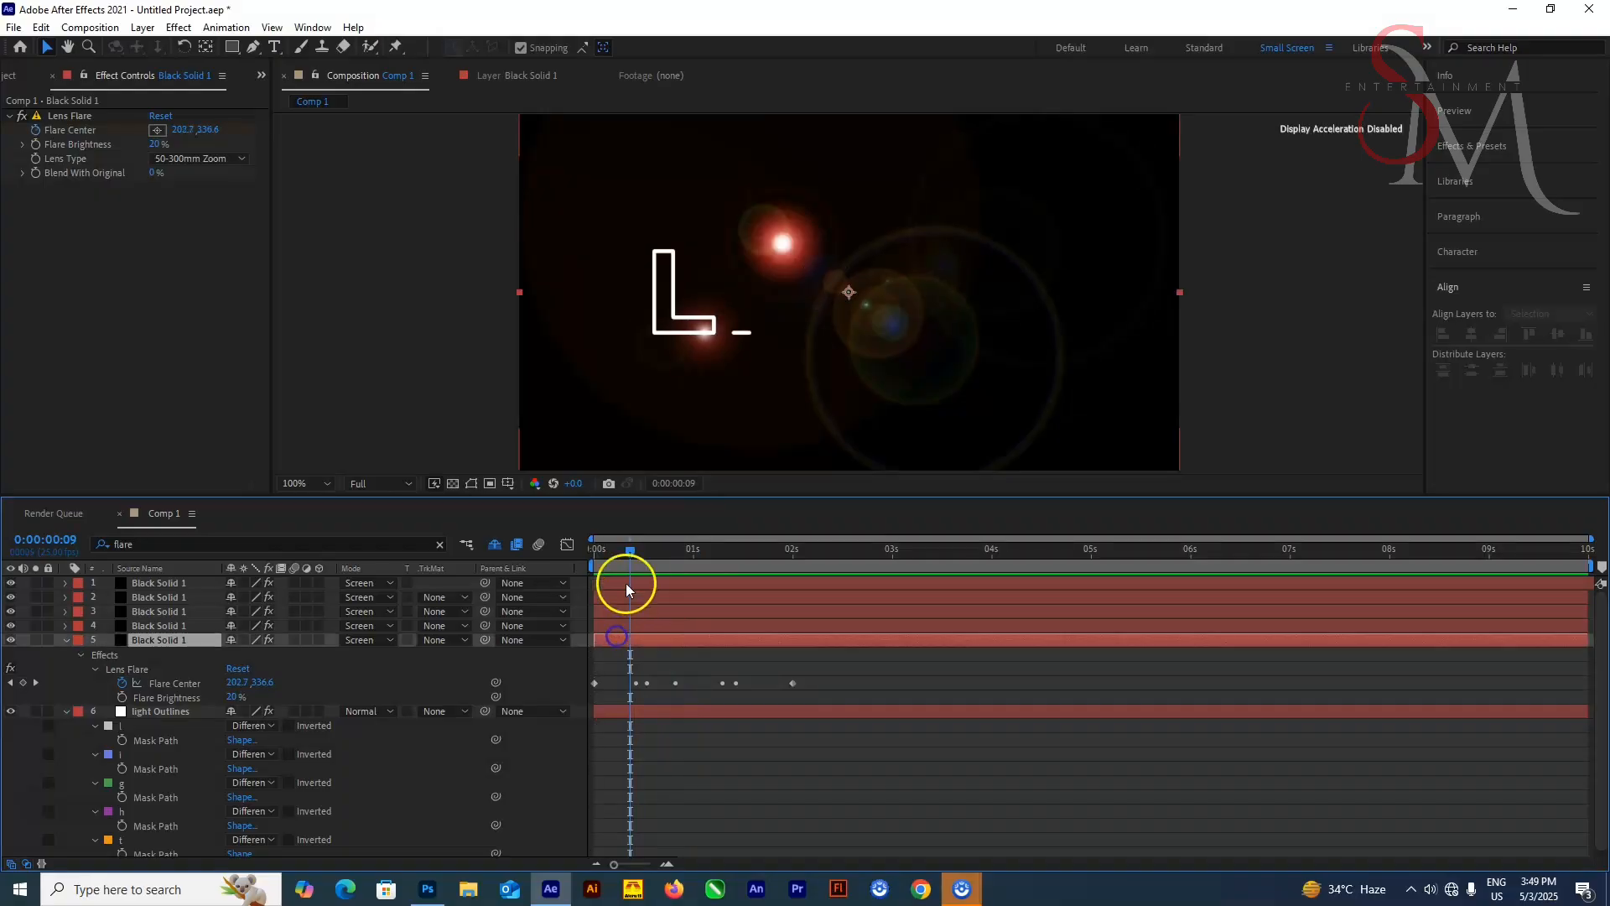
Move the pasted Flare Center keyframes closer together so the flare path fits the L stroke's timing
drag(630, 553, 722, 605)
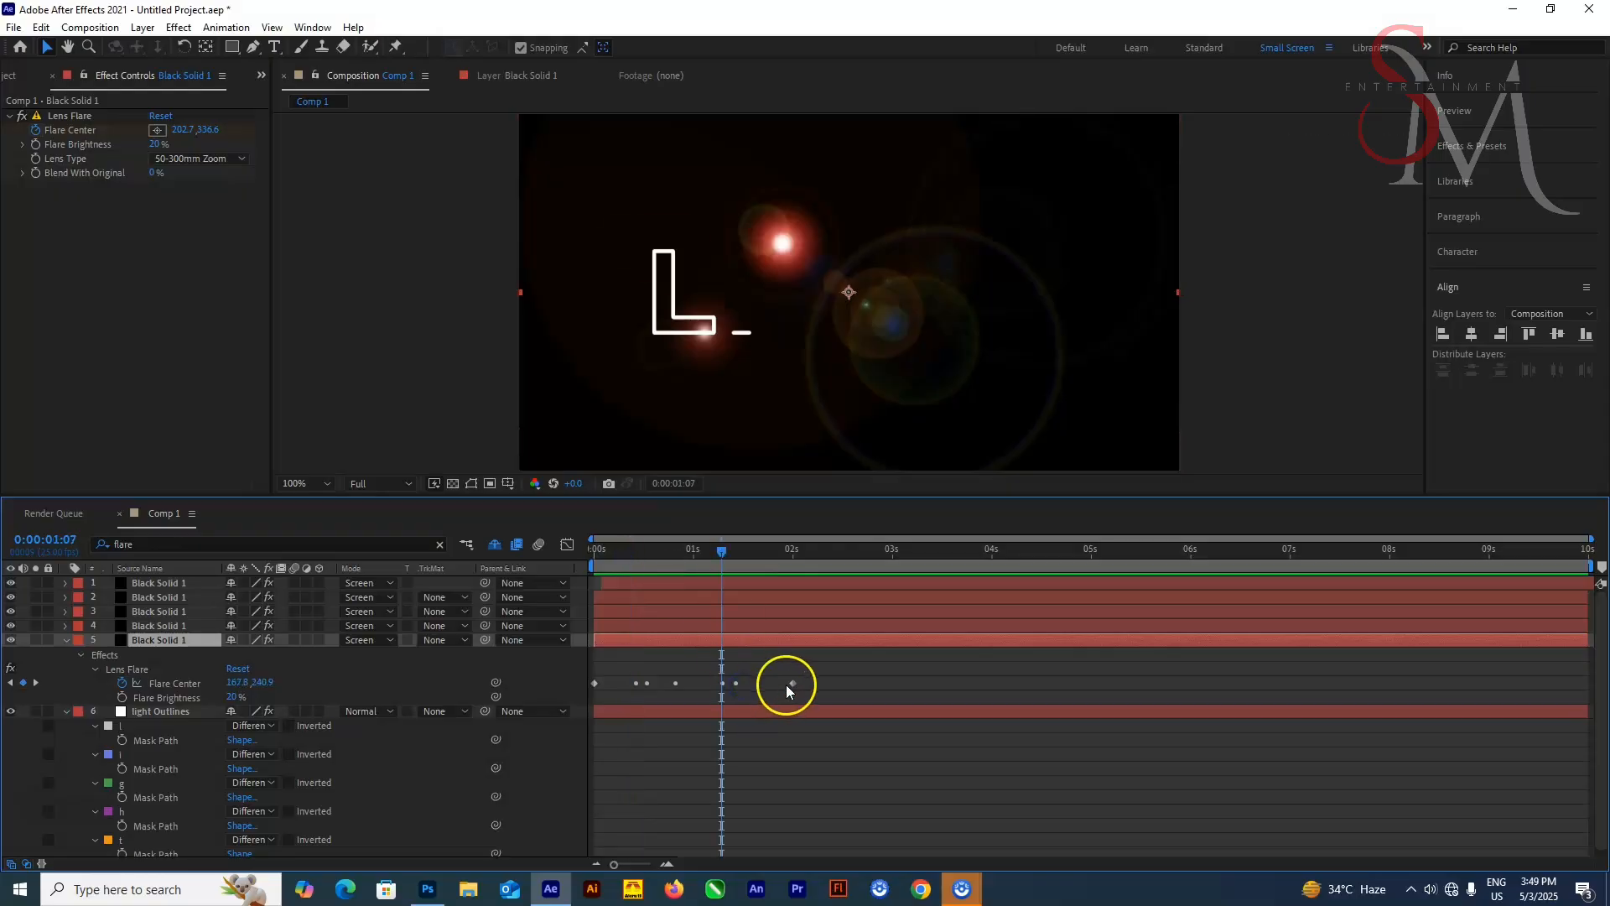
drag(719, 550, 622, 591)
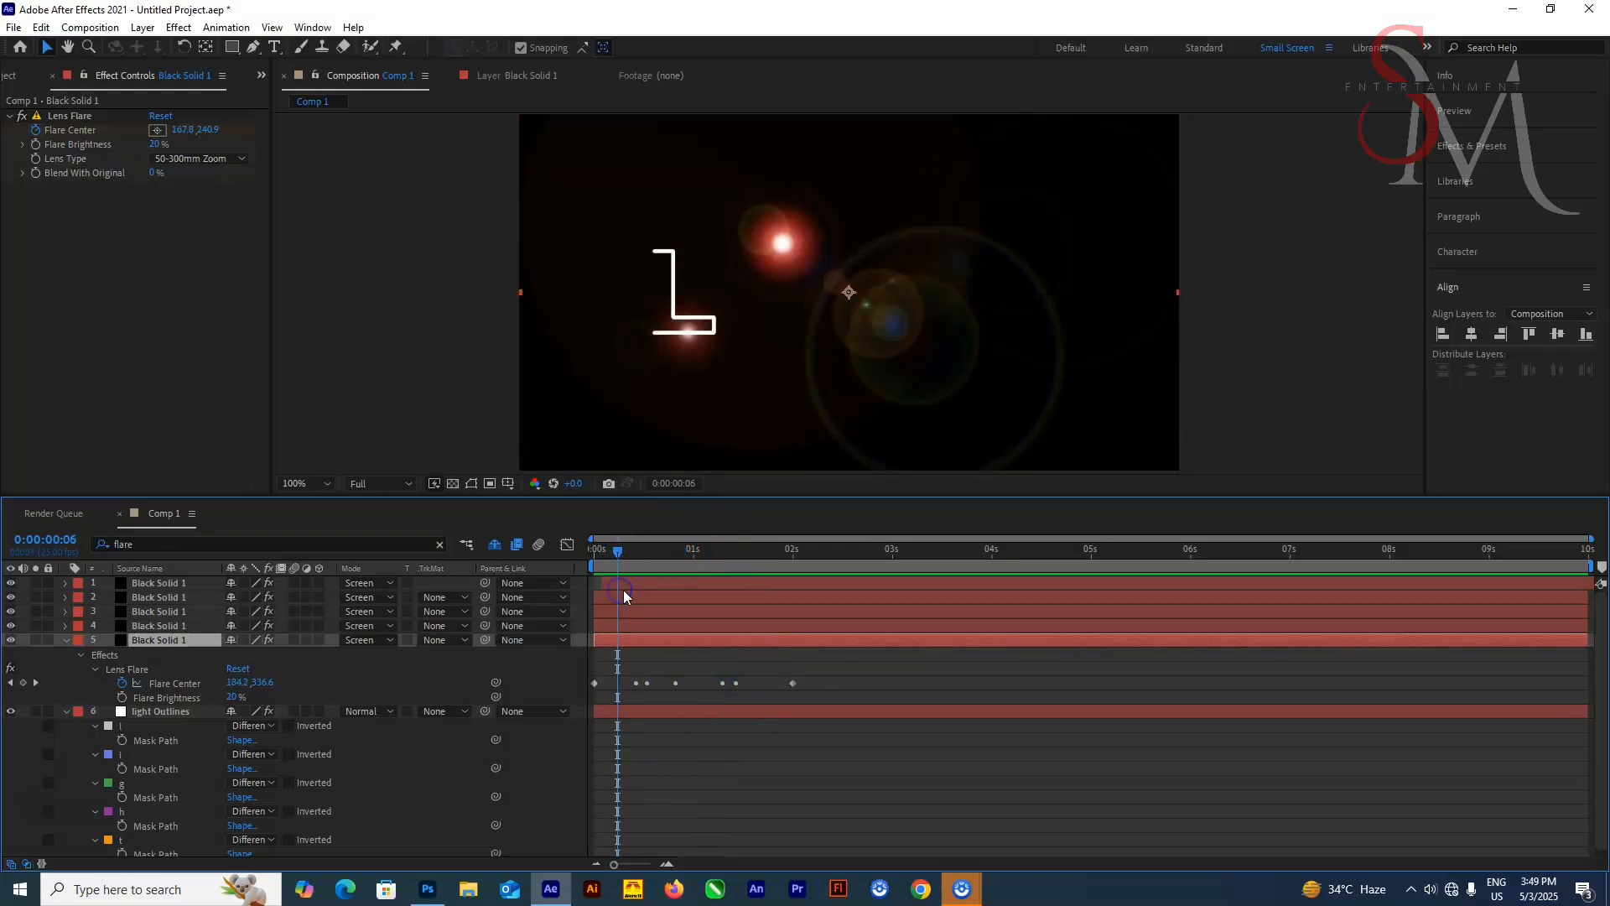
drag(793, 682, 629, 696)
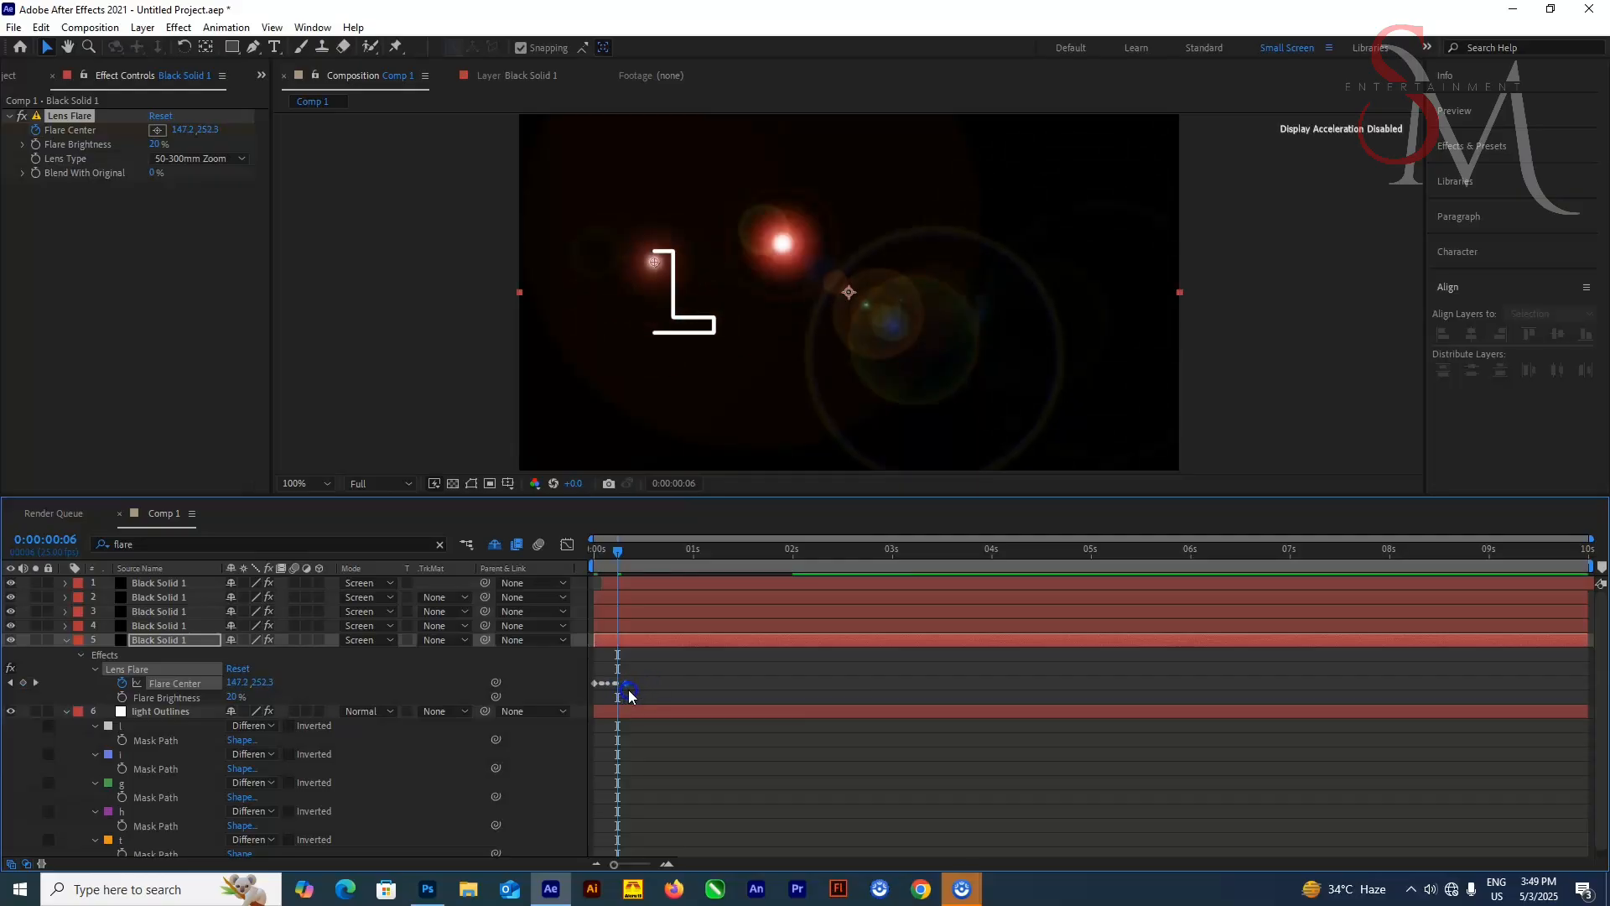
drag(630, 690, 648, 687)
key(=)
key(=)
drag(616, 552, 658, 628)
click(650, 688)
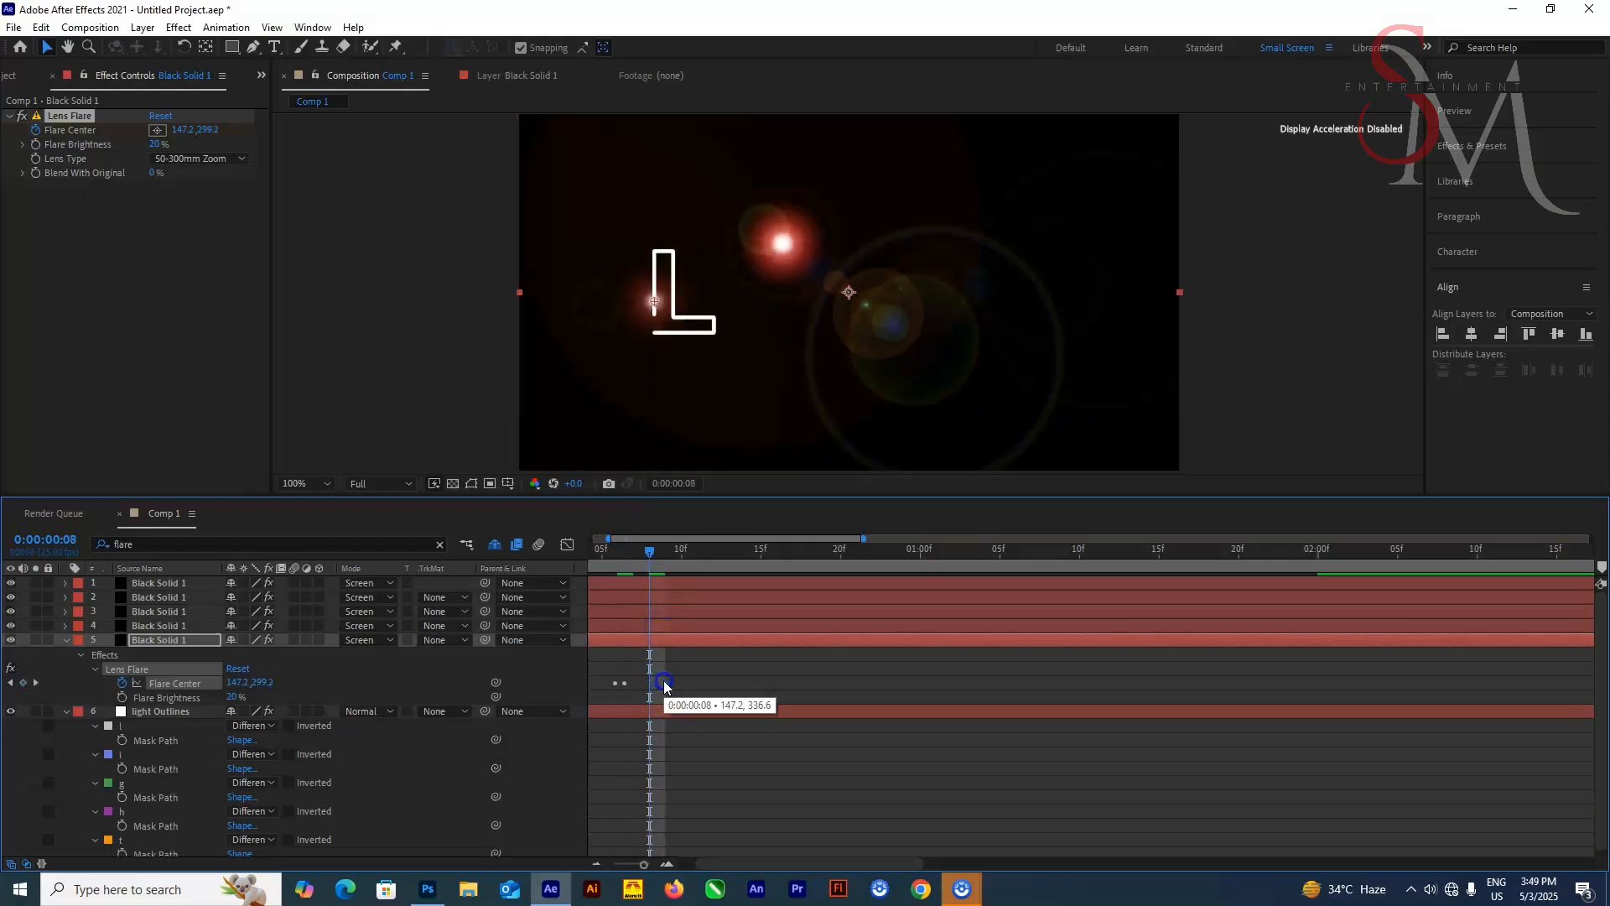
Fine-tune the timing of the last Flare Center keyframes so the flare tracks the L as it draws
drag(650, 552, 666, 560)
drag(652, 686, 663, 684)
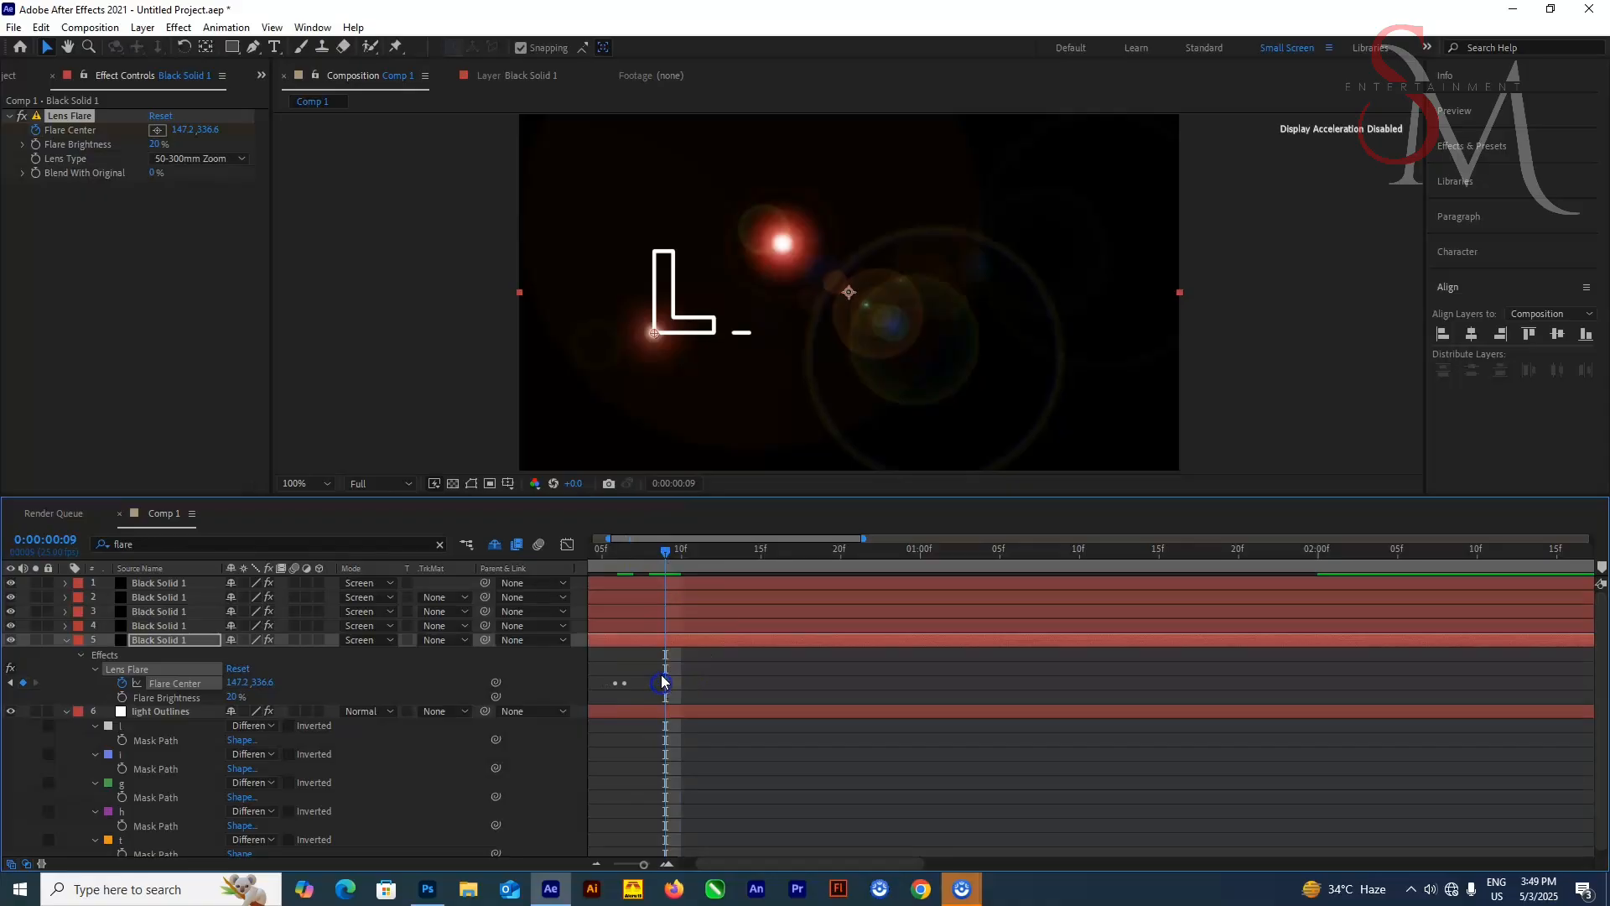
drag(662, 549, 617, 568)
click(712, 640)
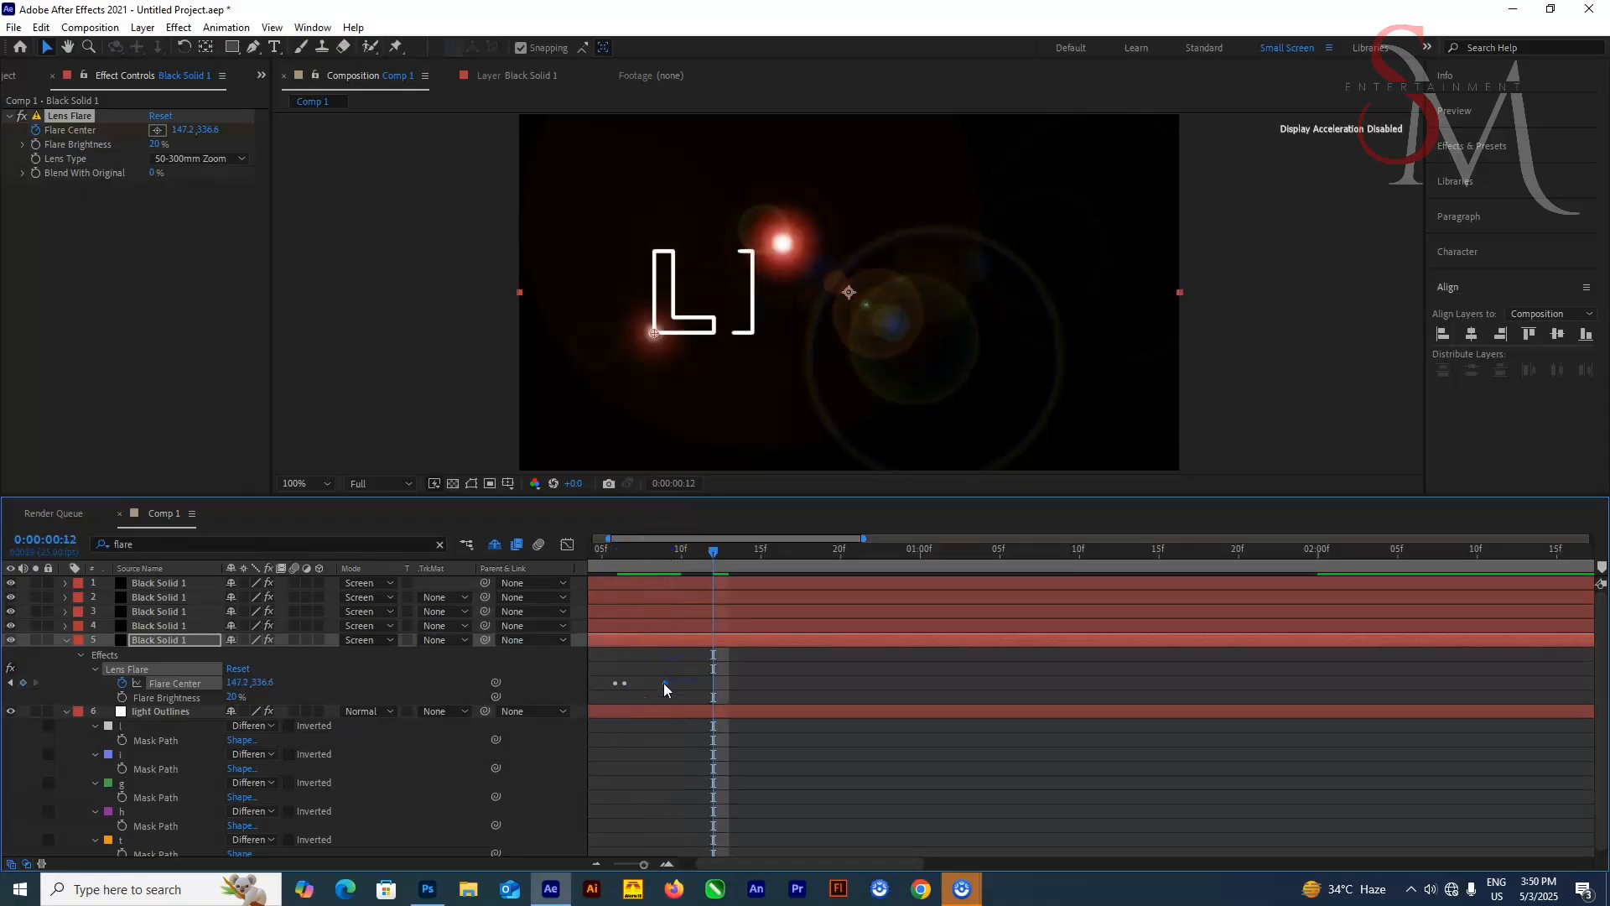
drag(713, 550, 743, 582)
key(equal)
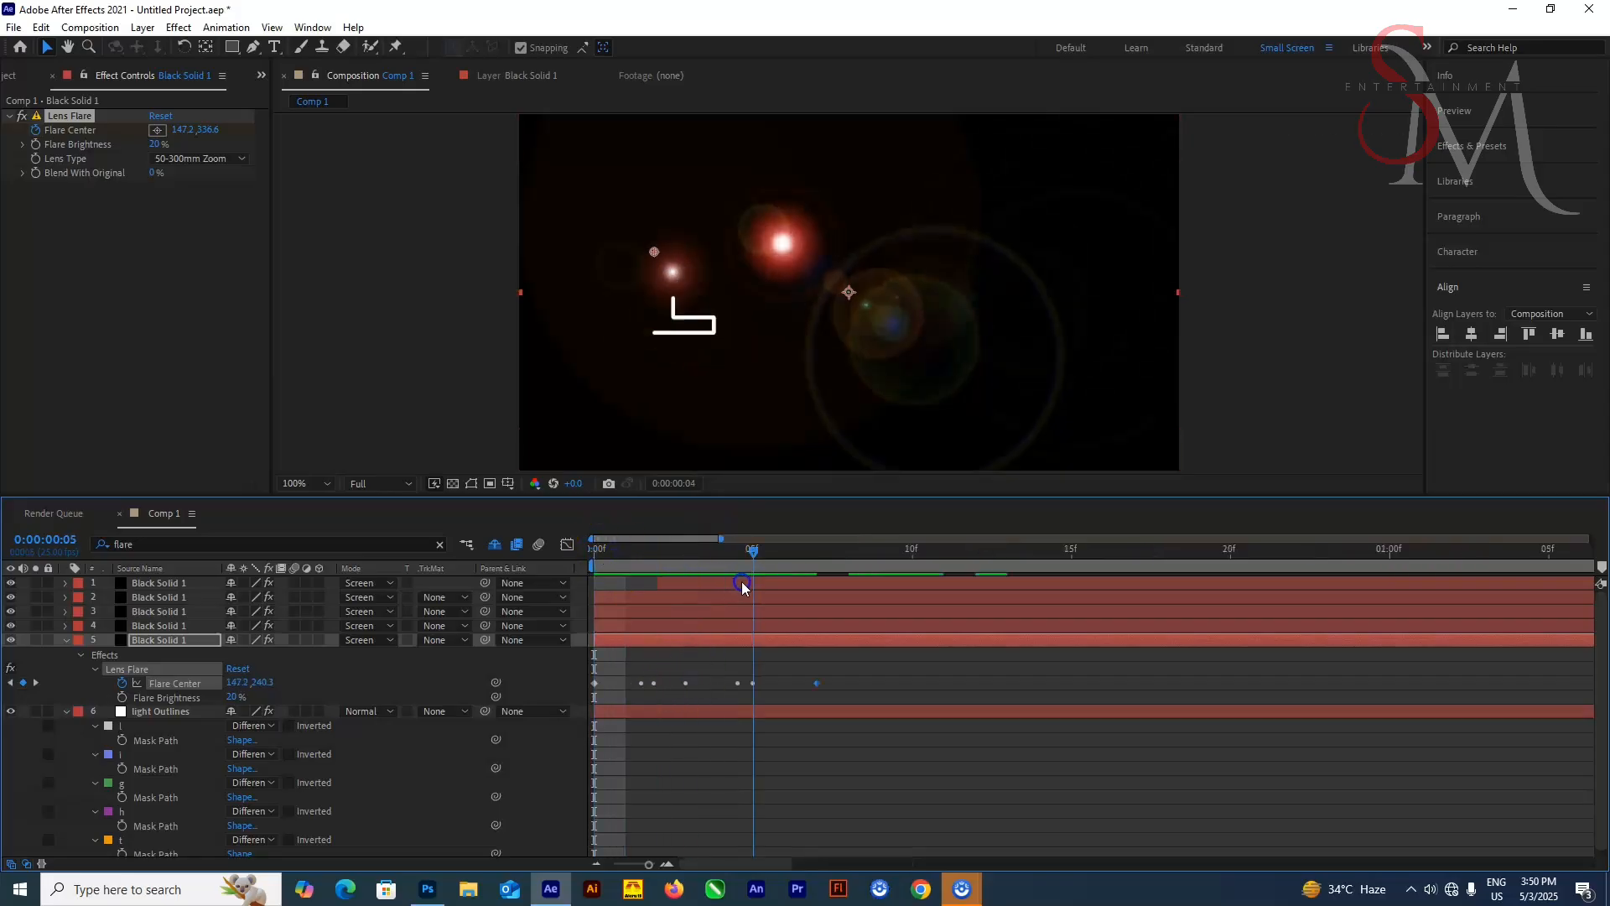
drag(817, 680, 869, 689)
click(856, 683)
drag(754, 552, 183, 582)
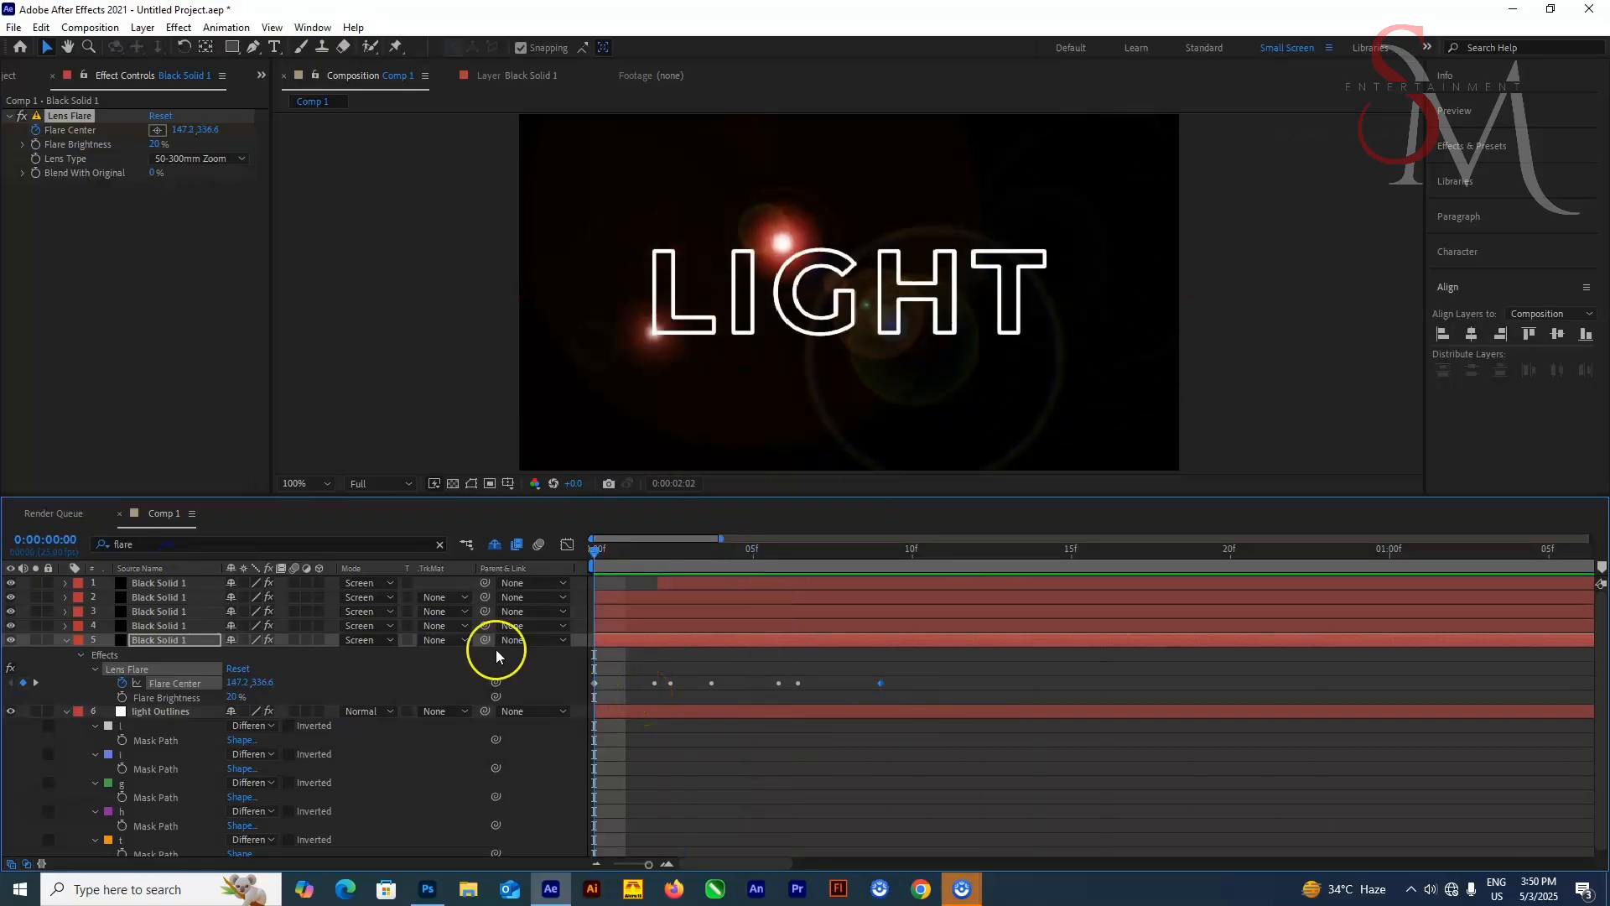
Paste the I mask path into the Flare Center of the fourth black solid layer
key(minus)
key(minus)
click(177, 627)
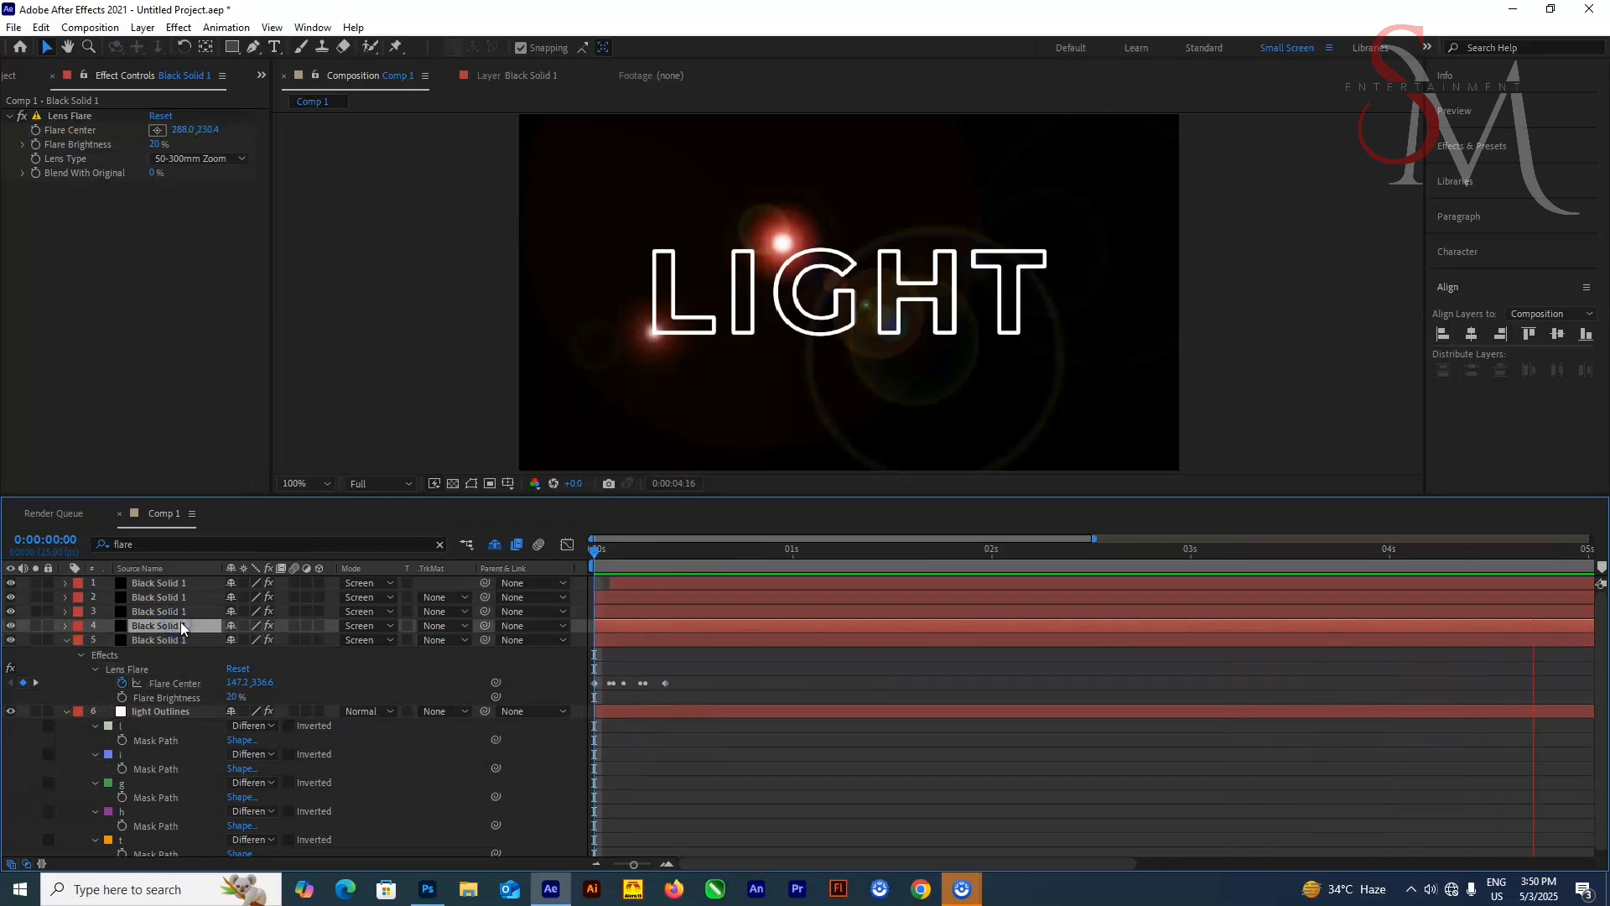
click(161, 541)
text(ce)
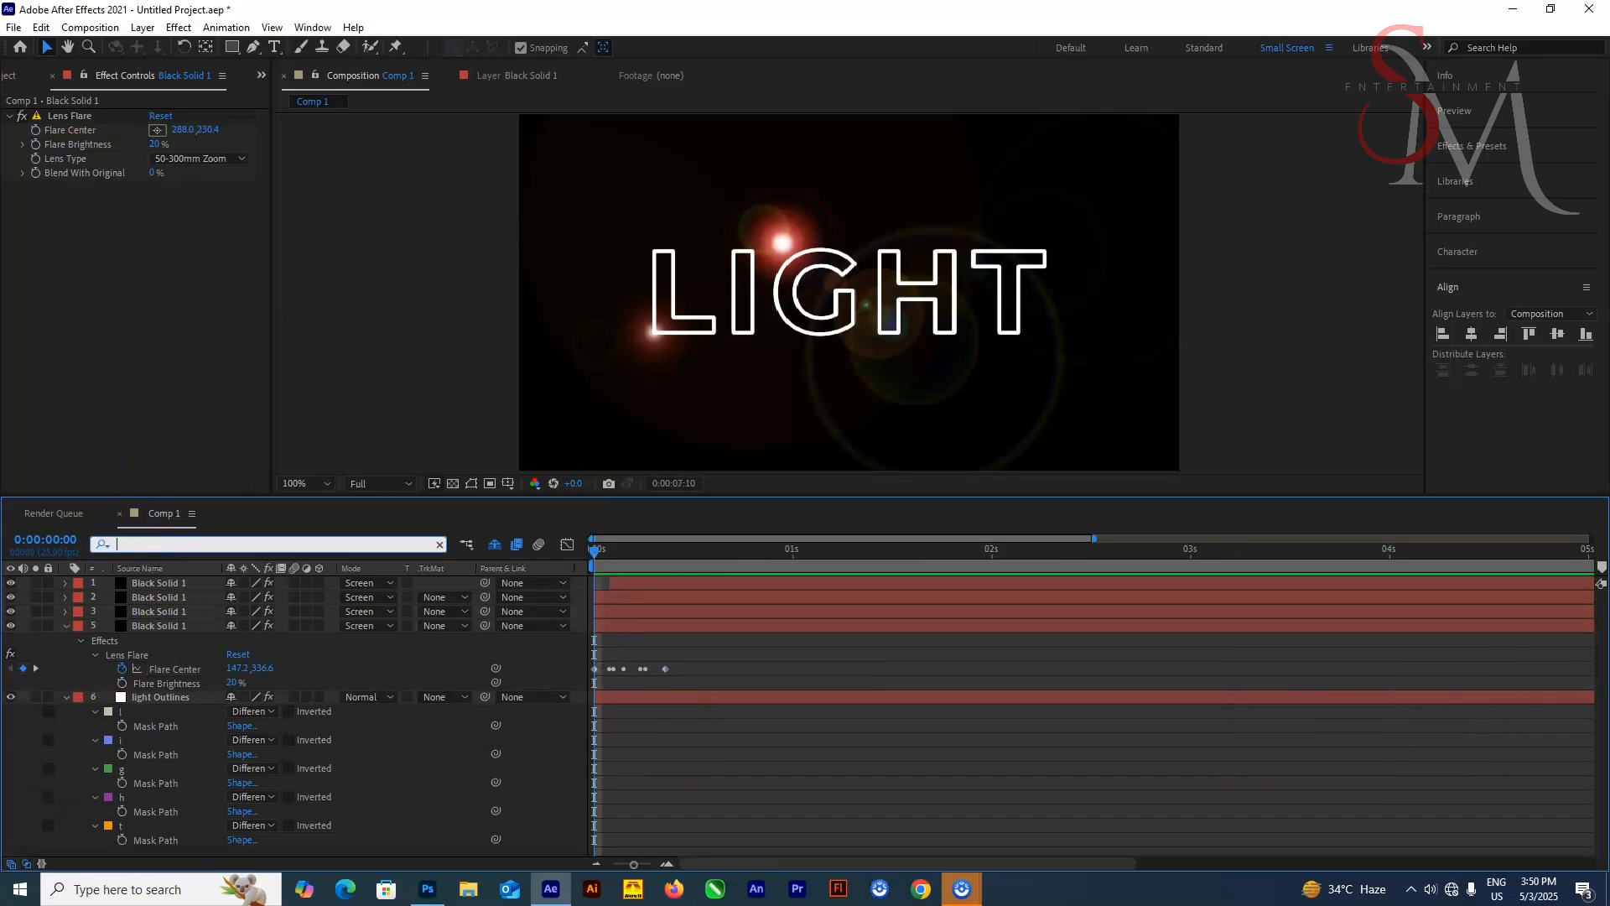
click(63, 683)
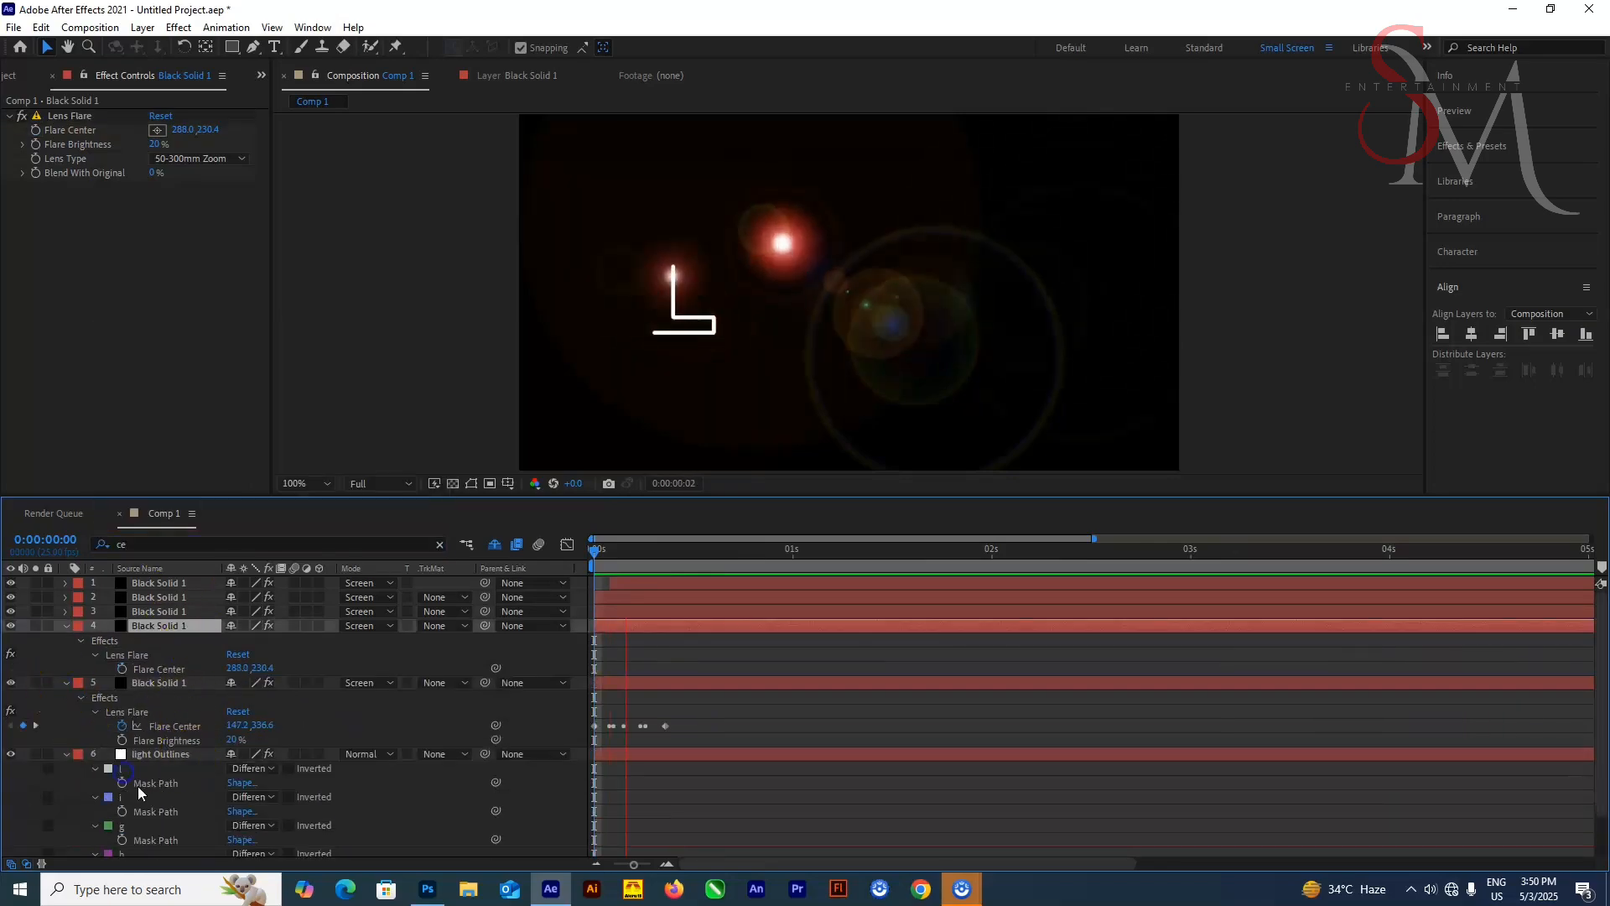
click(66, 684)
click(163, 745)
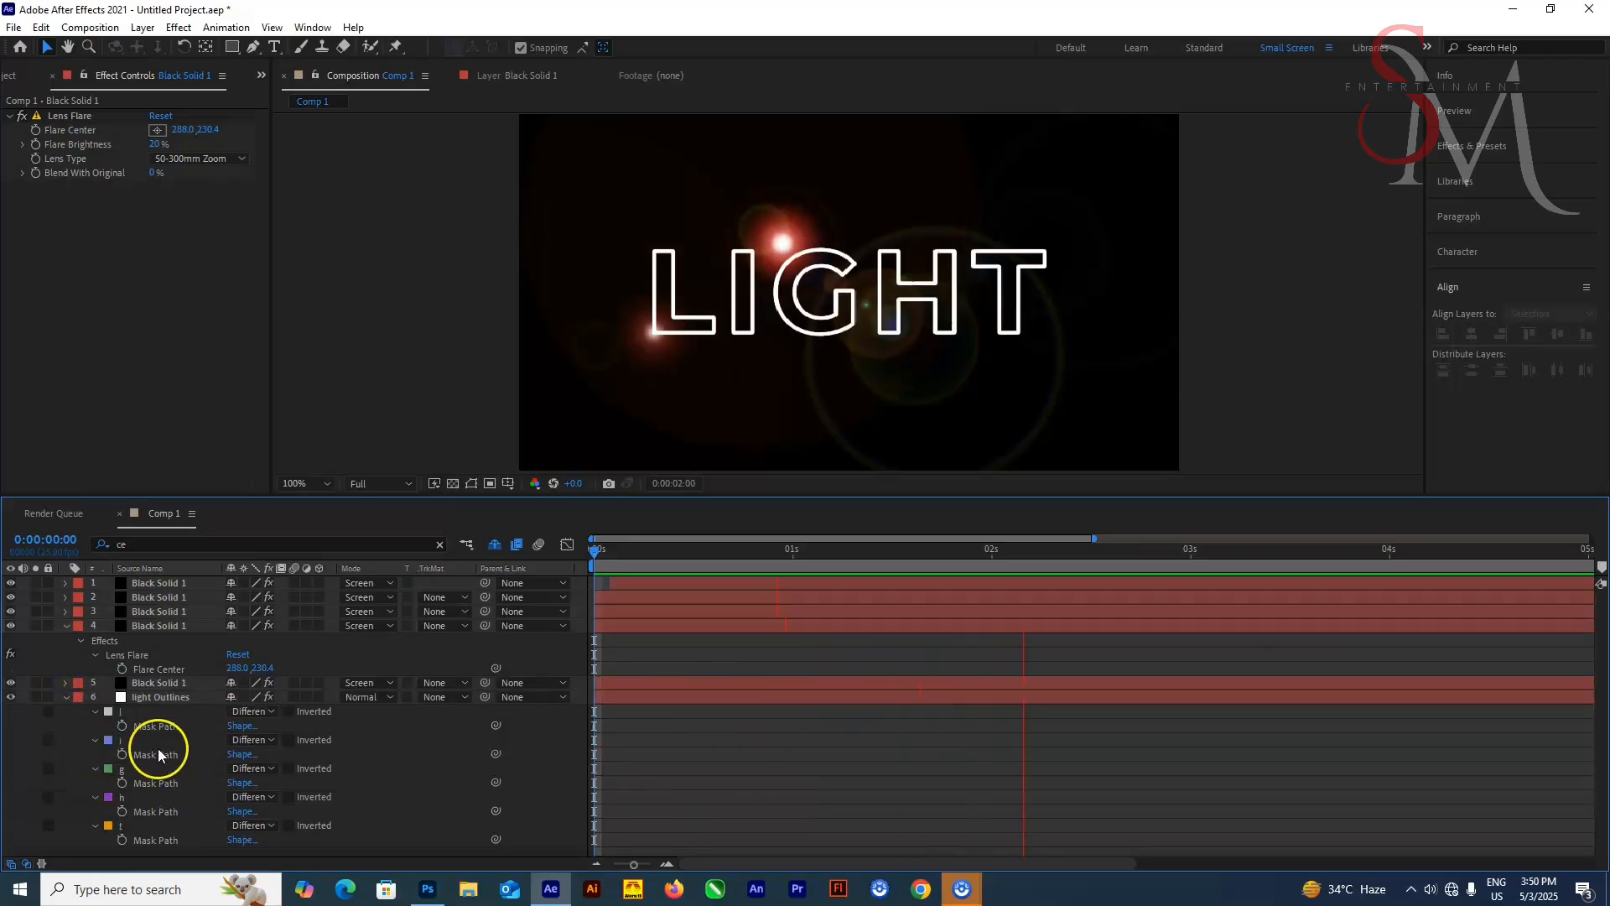
click(596, 552)
click(181, 627)
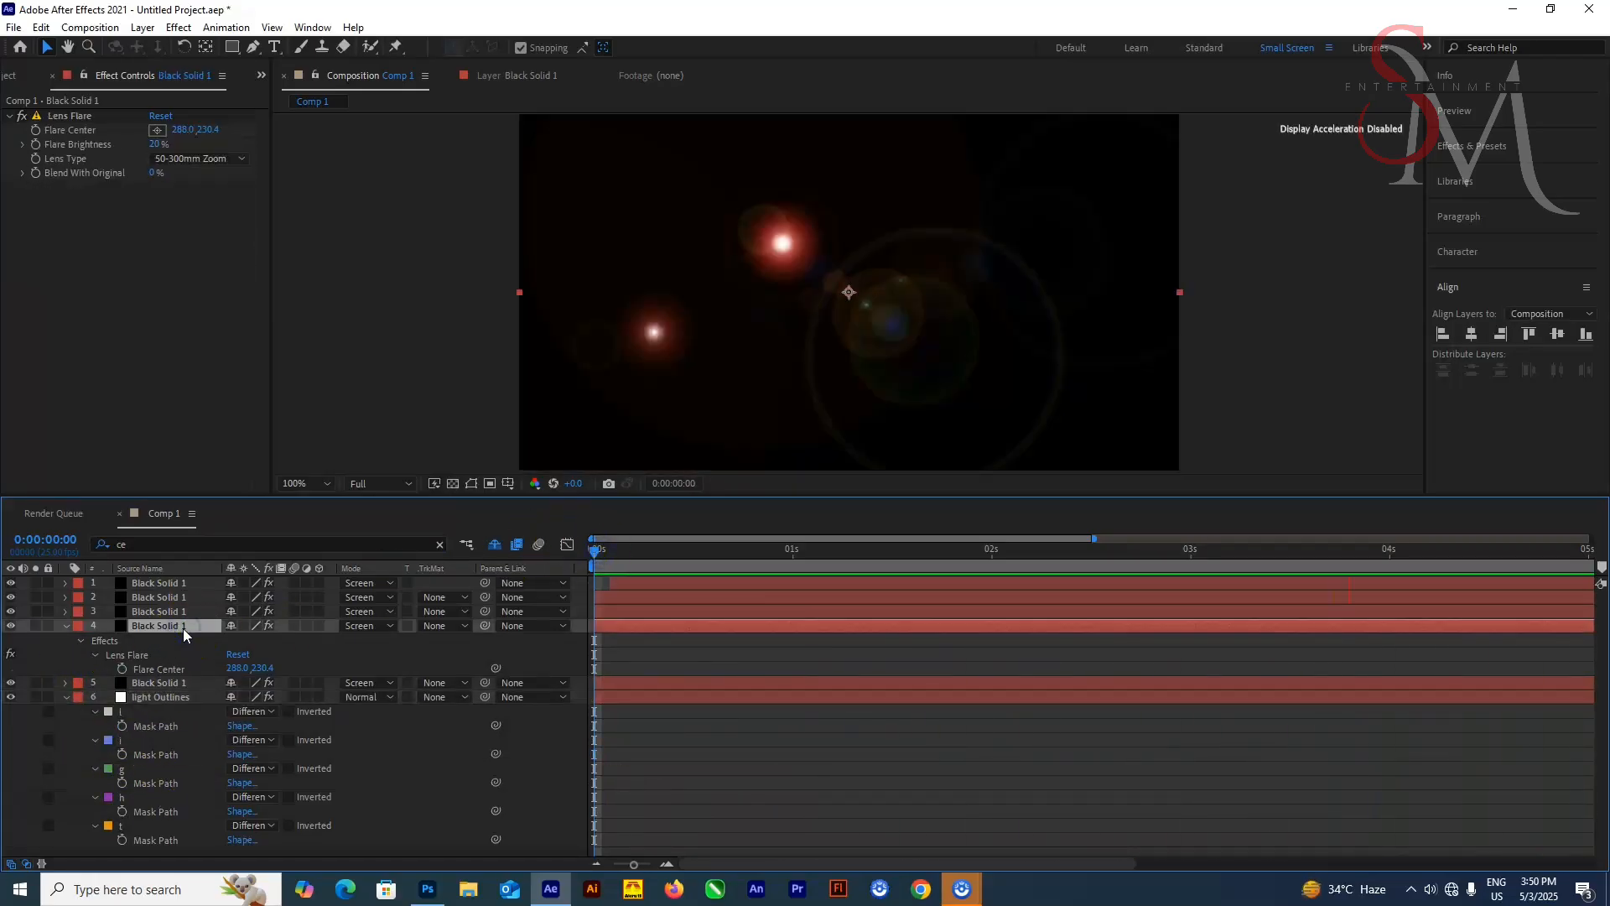
click(154, 668)
key(ctrl+v)
Retime the fourth solid's Flare Center keyframes so the flare follows the I being drawn
key(space)
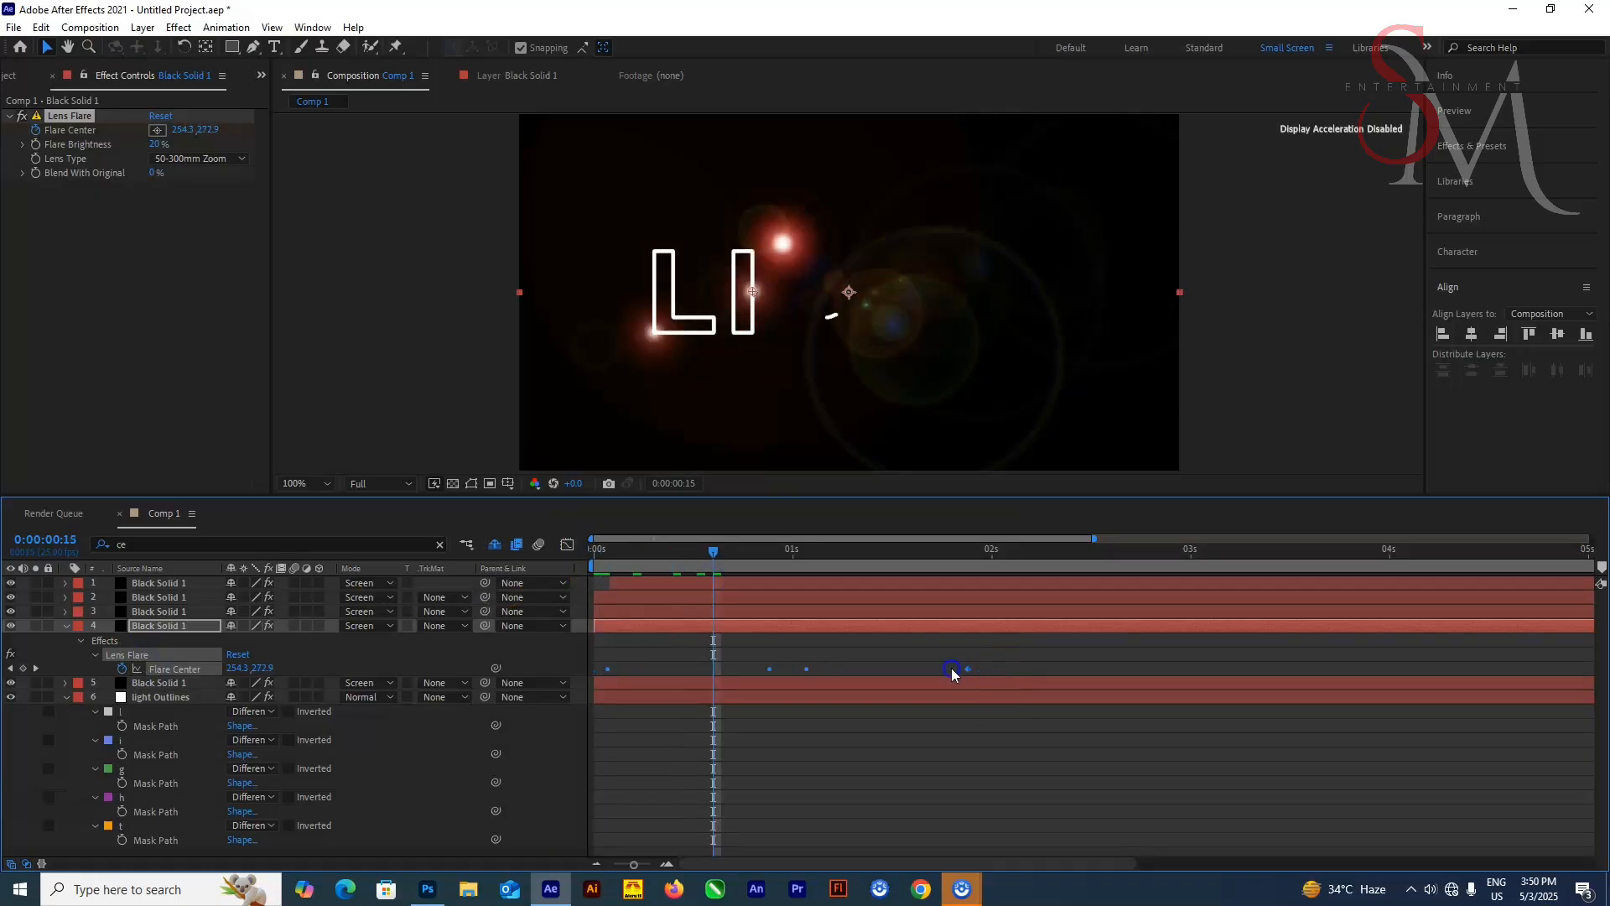
click(977, 644)
drag(991, 669, 715, 671)
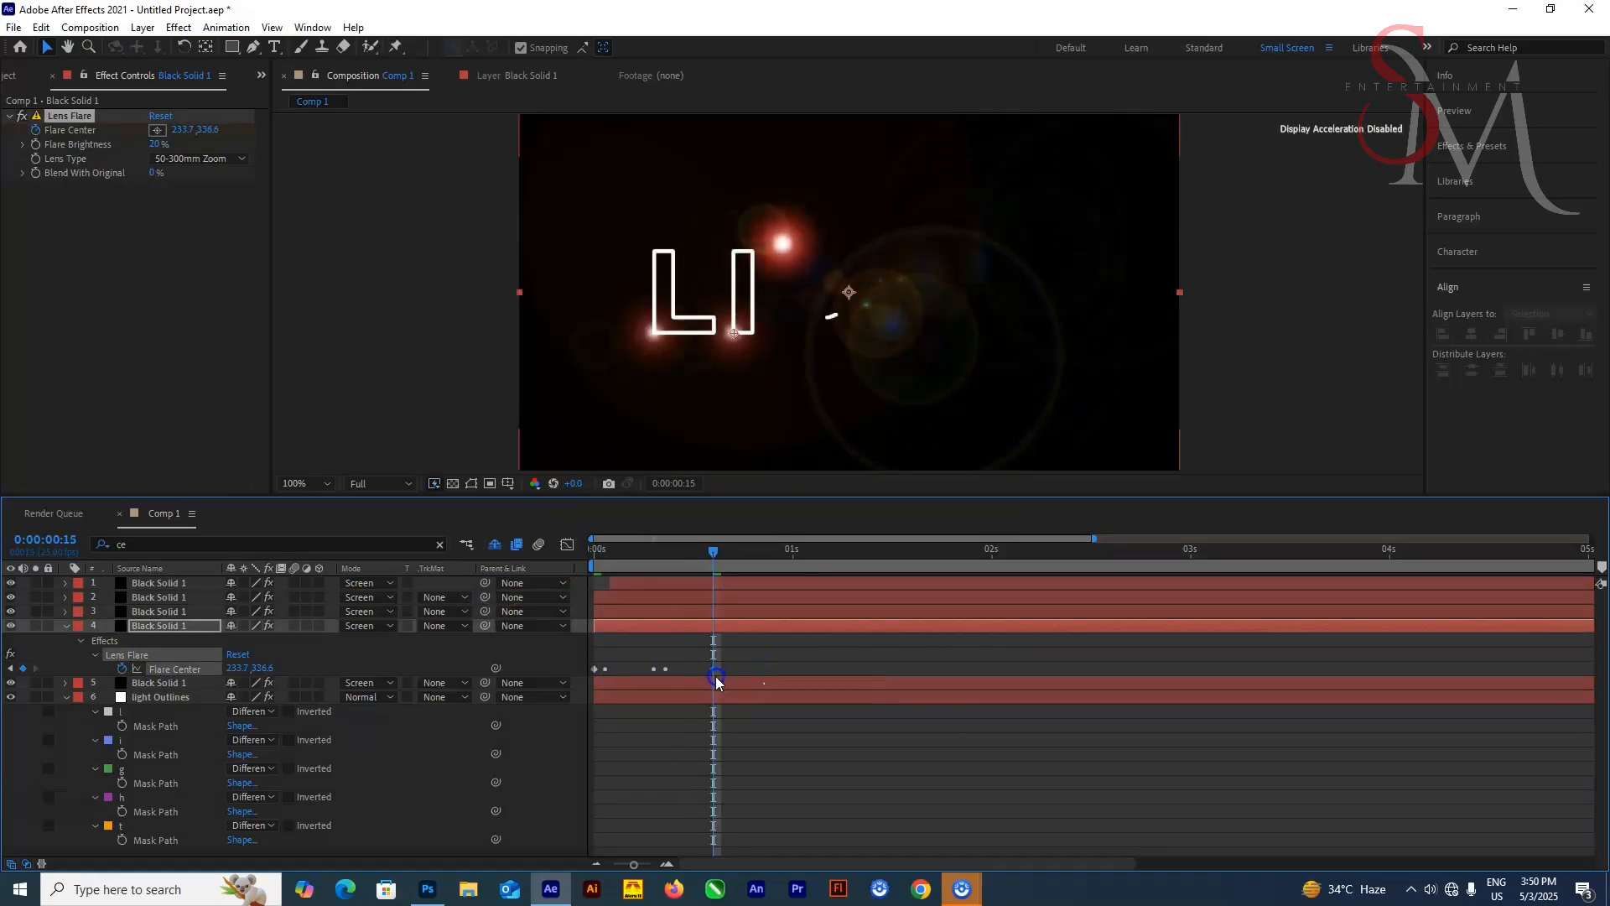
drag(714, 553, 685, 581)
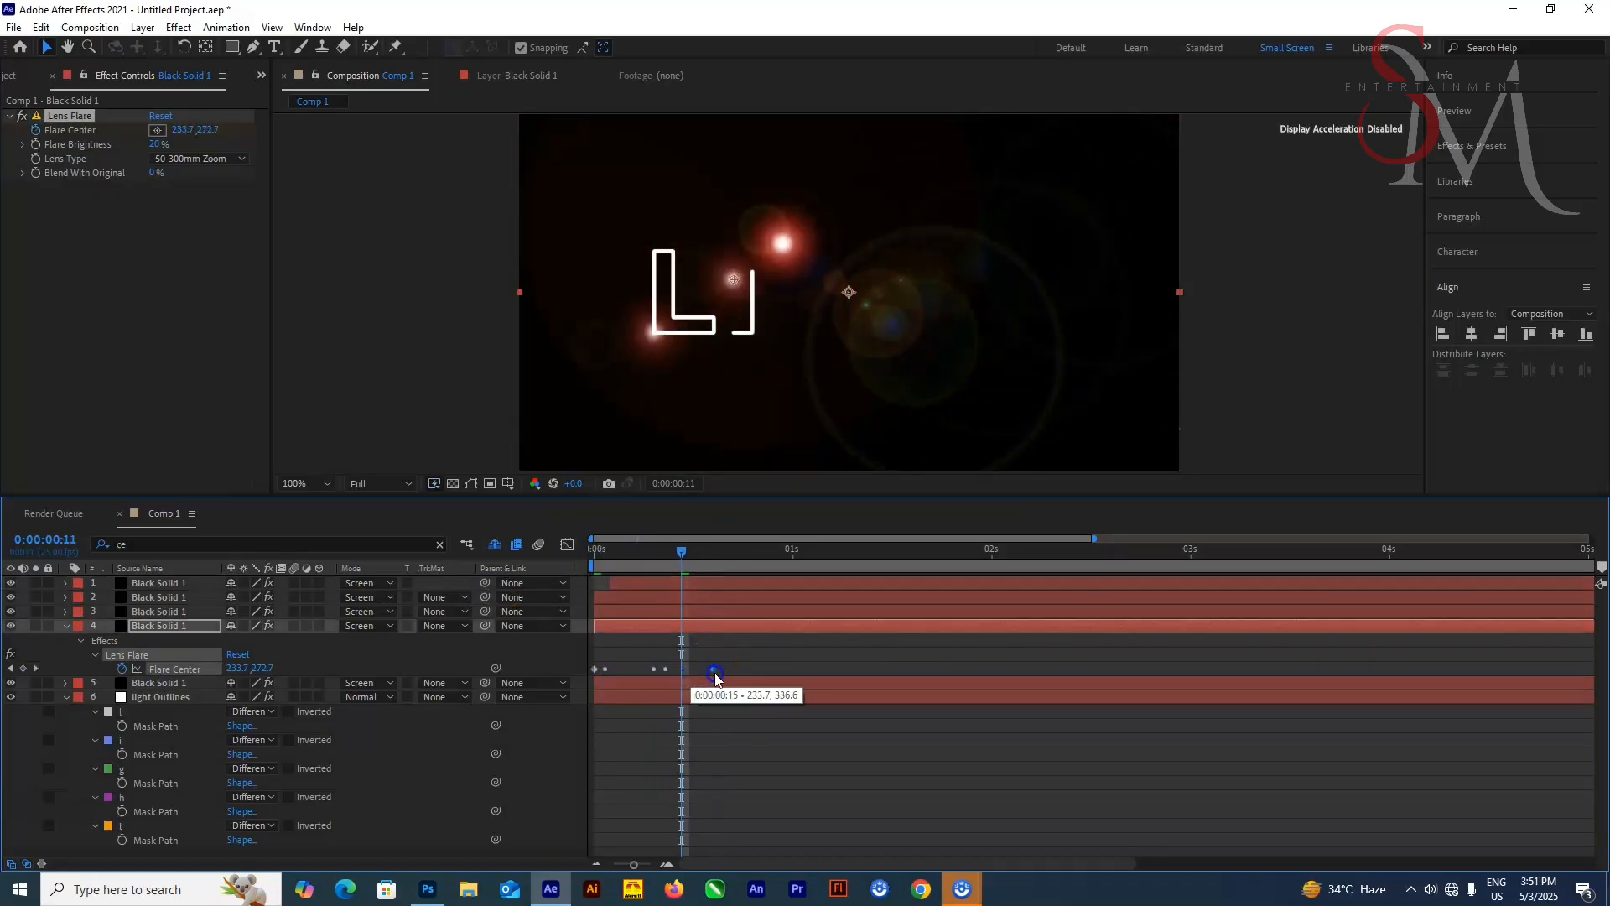
drag(714, 669, 785, 673)
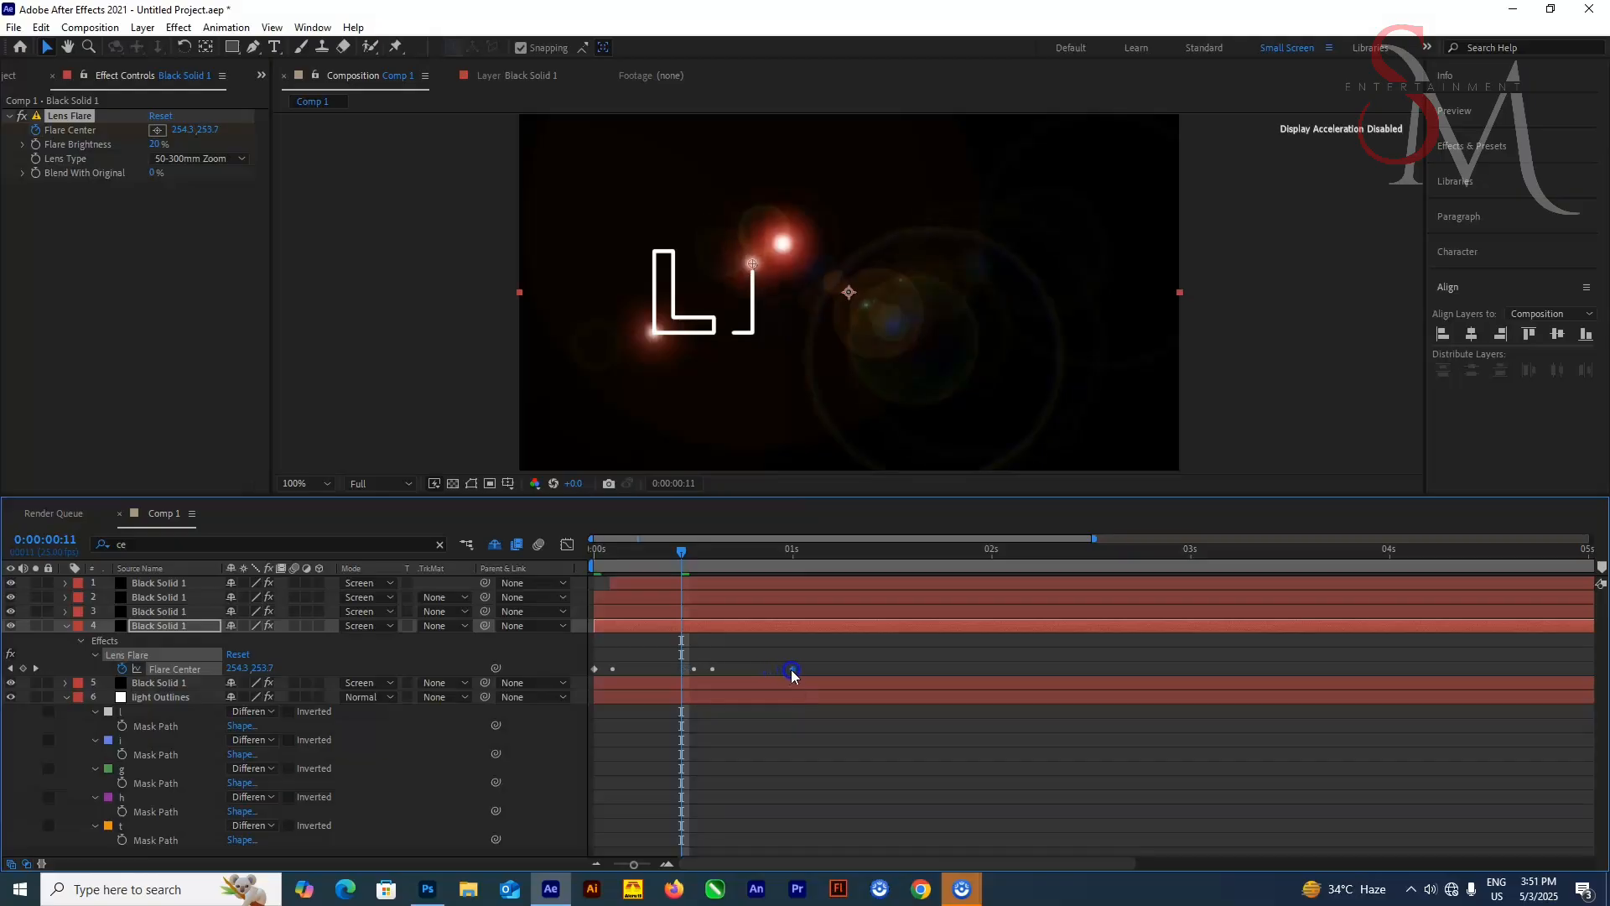
drag(682, 554, 755, 625)
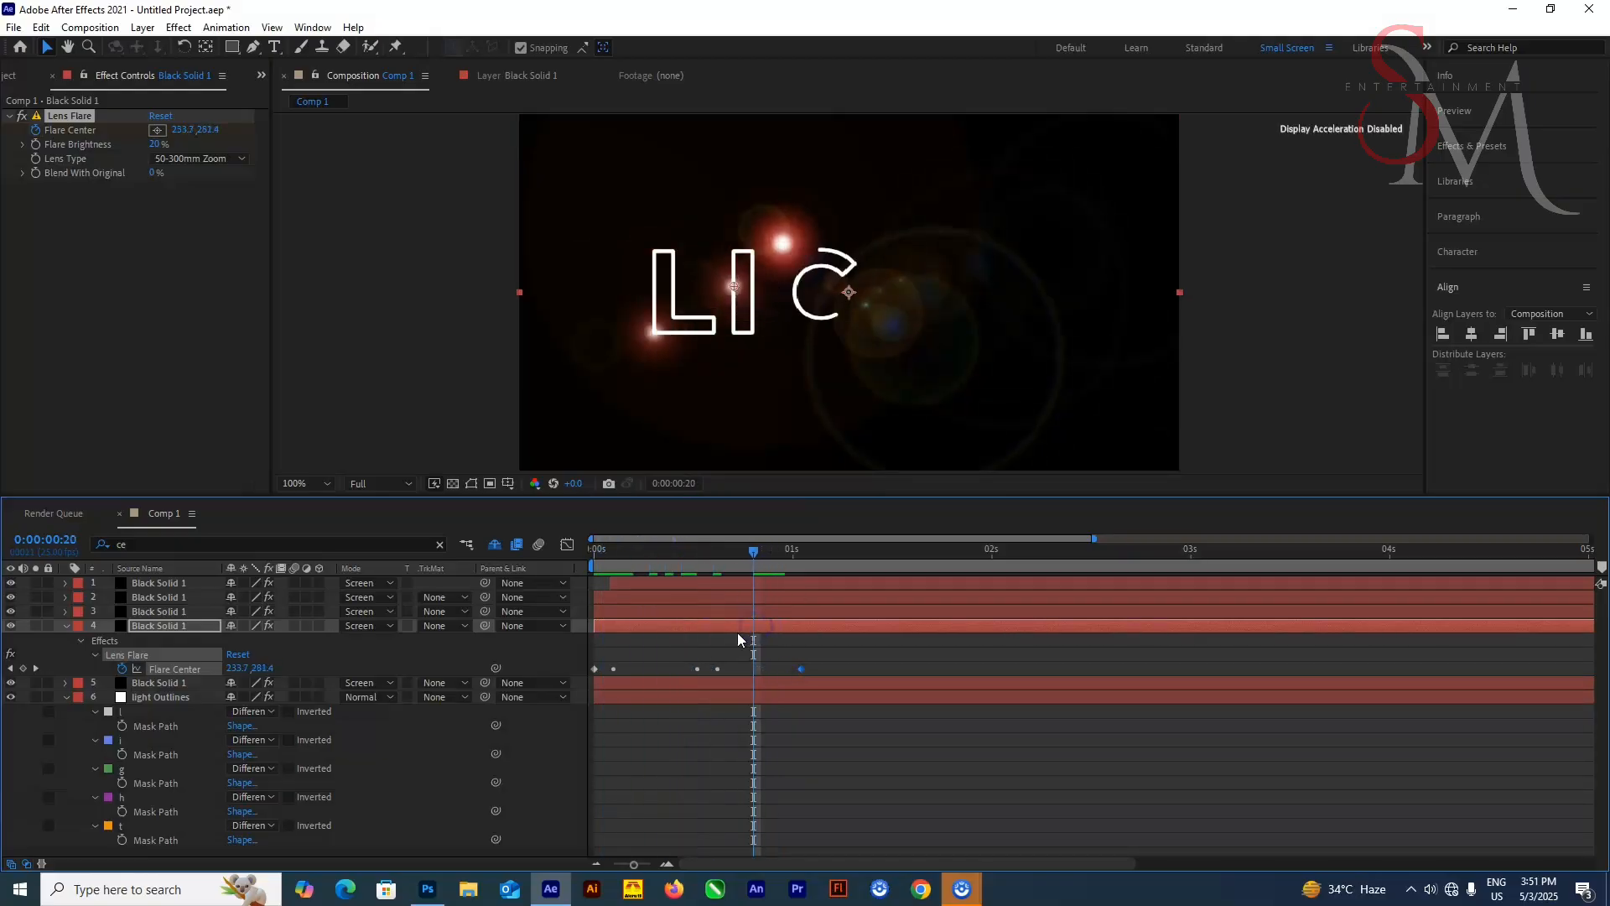
Shift the fourth solid's final Flare Center keyframe earlier and preview the I being drawn
click(730, 638)
mouse_move(758, 560)
mouse_down()
mouse_move(708, 576)
mouse_move(722, 578)
mouse_move(706, 549)
mouse_up()
drag(801, 668, 724, 688)
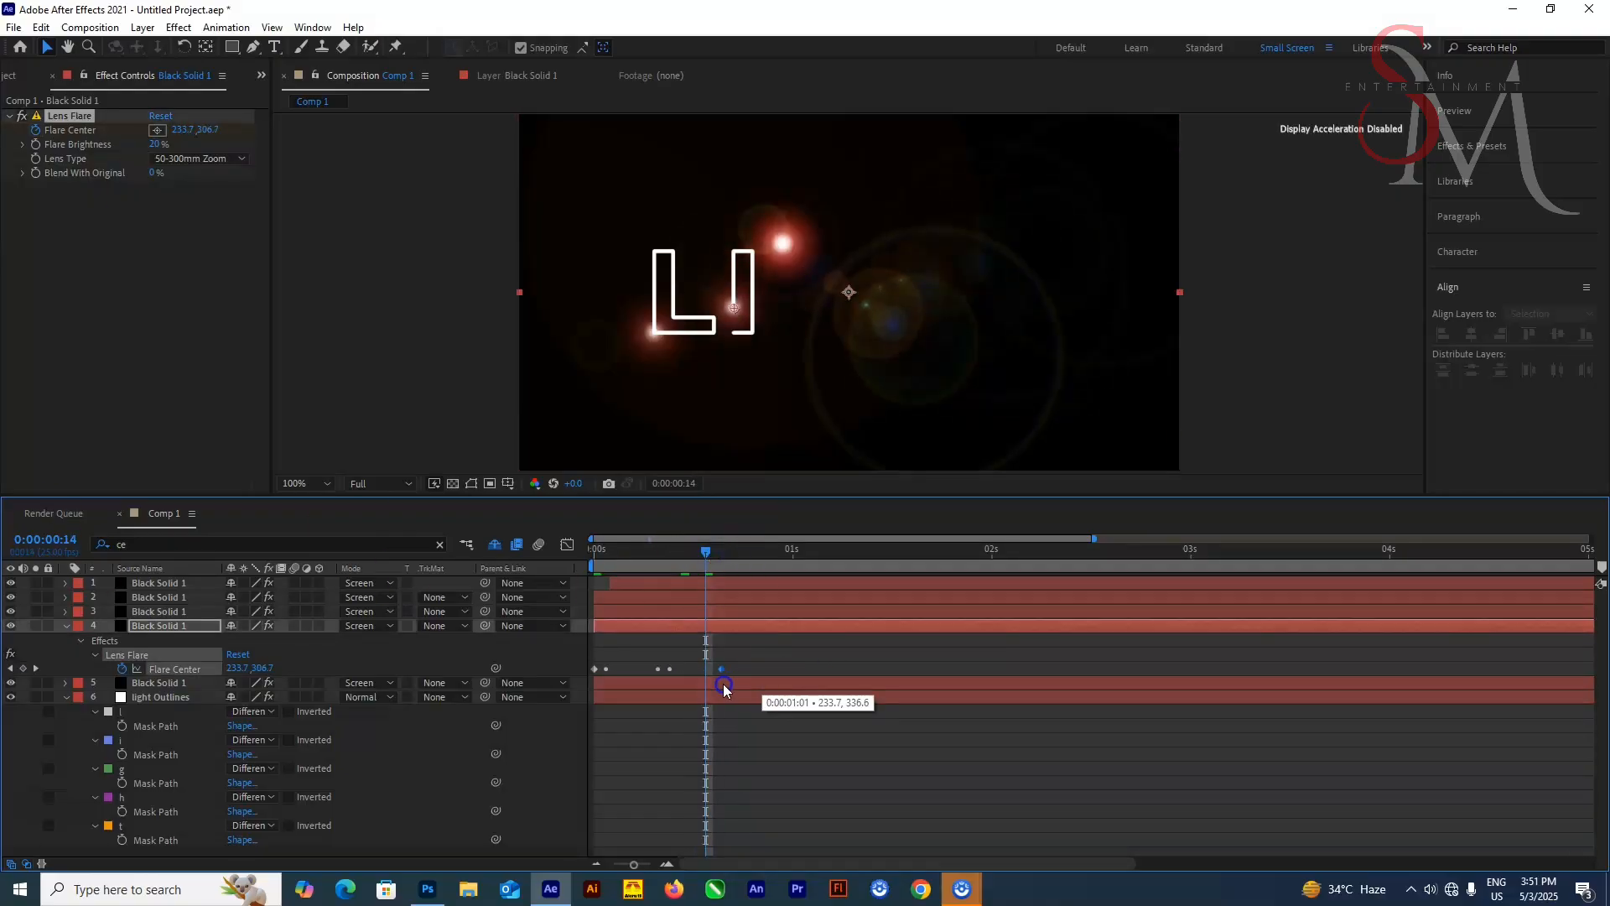
drag(706, 551, 396, 564)
key(space)
Pull the fourth solid's last Flare Center keyframes closer together so the flare ends with the I stroke
click(789, 548)
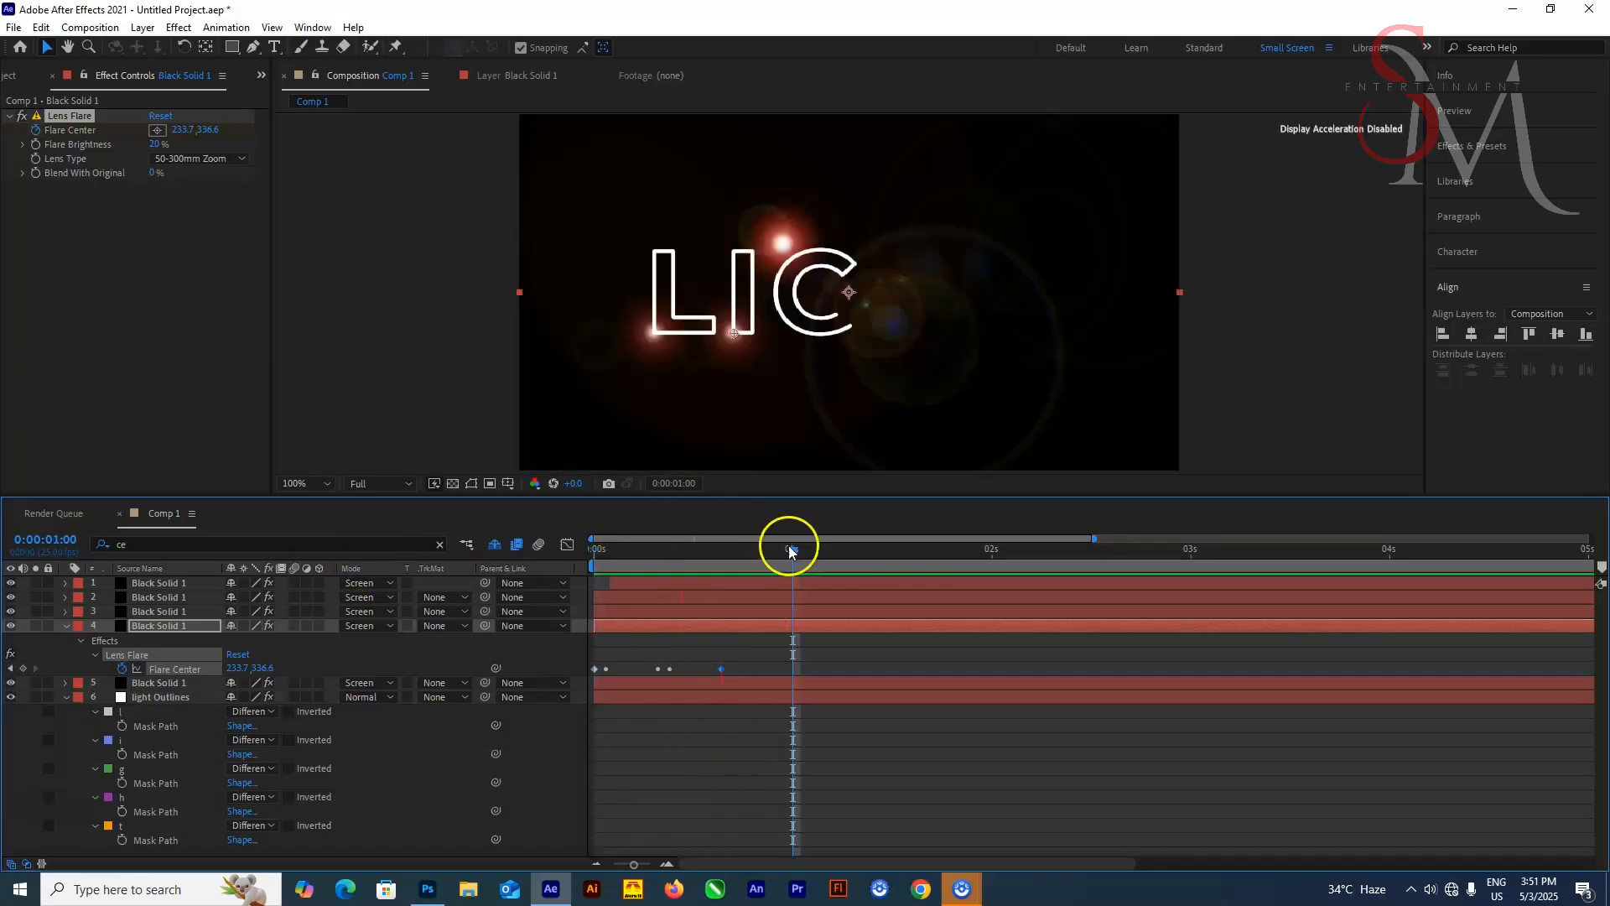
drag(791, 551, 658, 608)
drag(741, 654, 661, 676)
drag(785, 670, 770, 674)
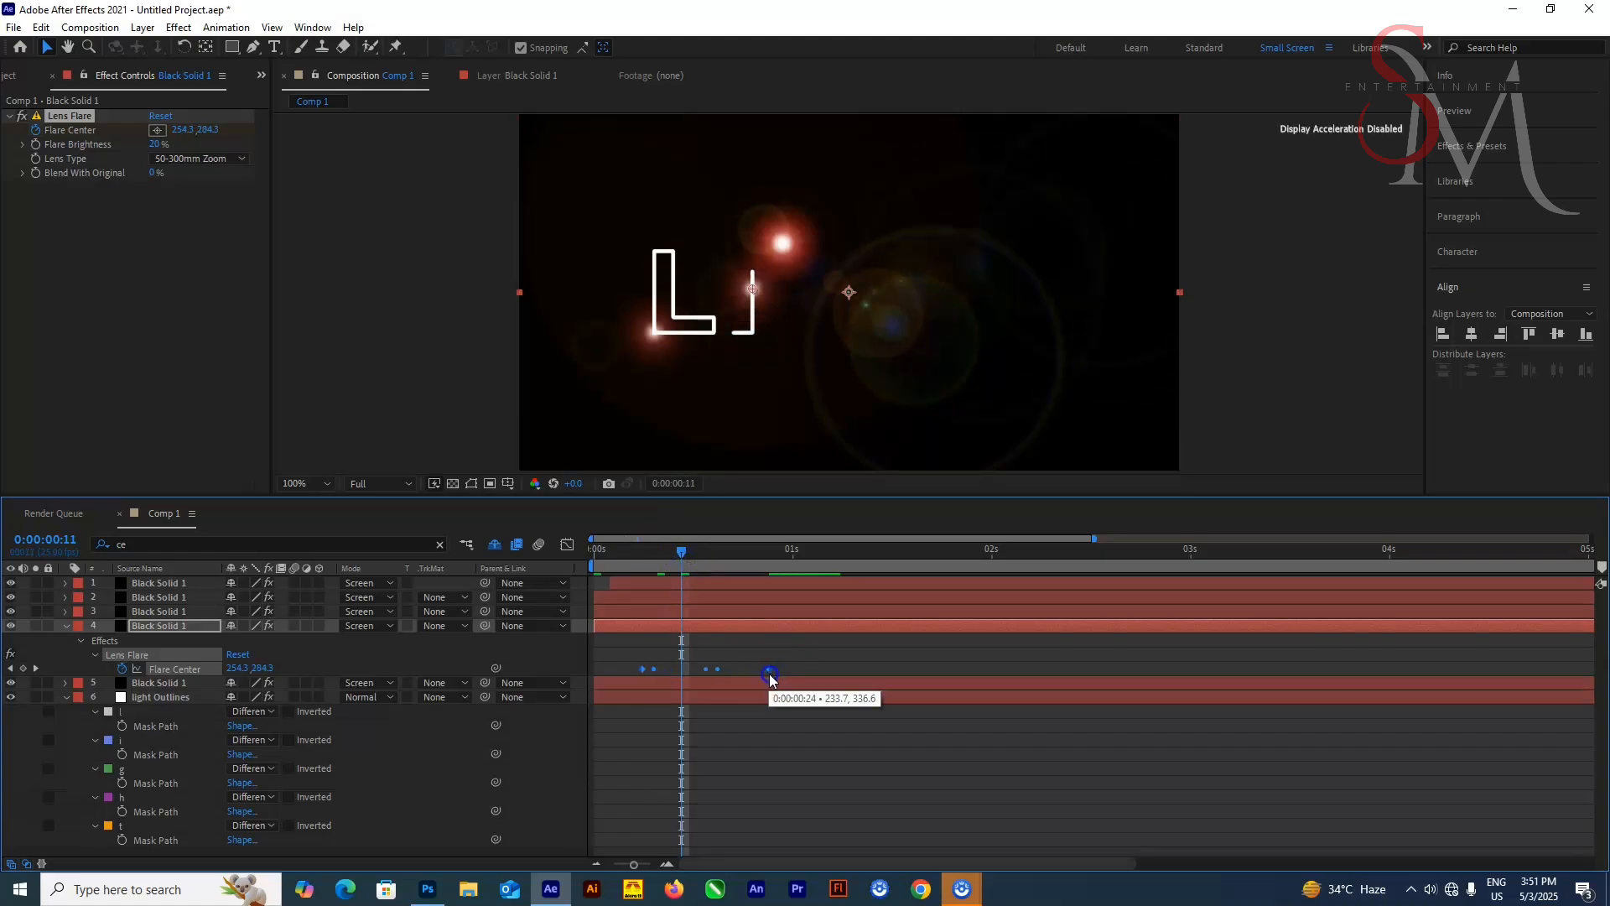
mouse_move(651, 559)
mouse_down()
mouse_move(656, 576)
mouse_move(665, 560)
mouse_up()
key(ctrl+z)
click(755, 644)
drag(786, 669, 717, 673)
drag(657, 555, 670, 575)
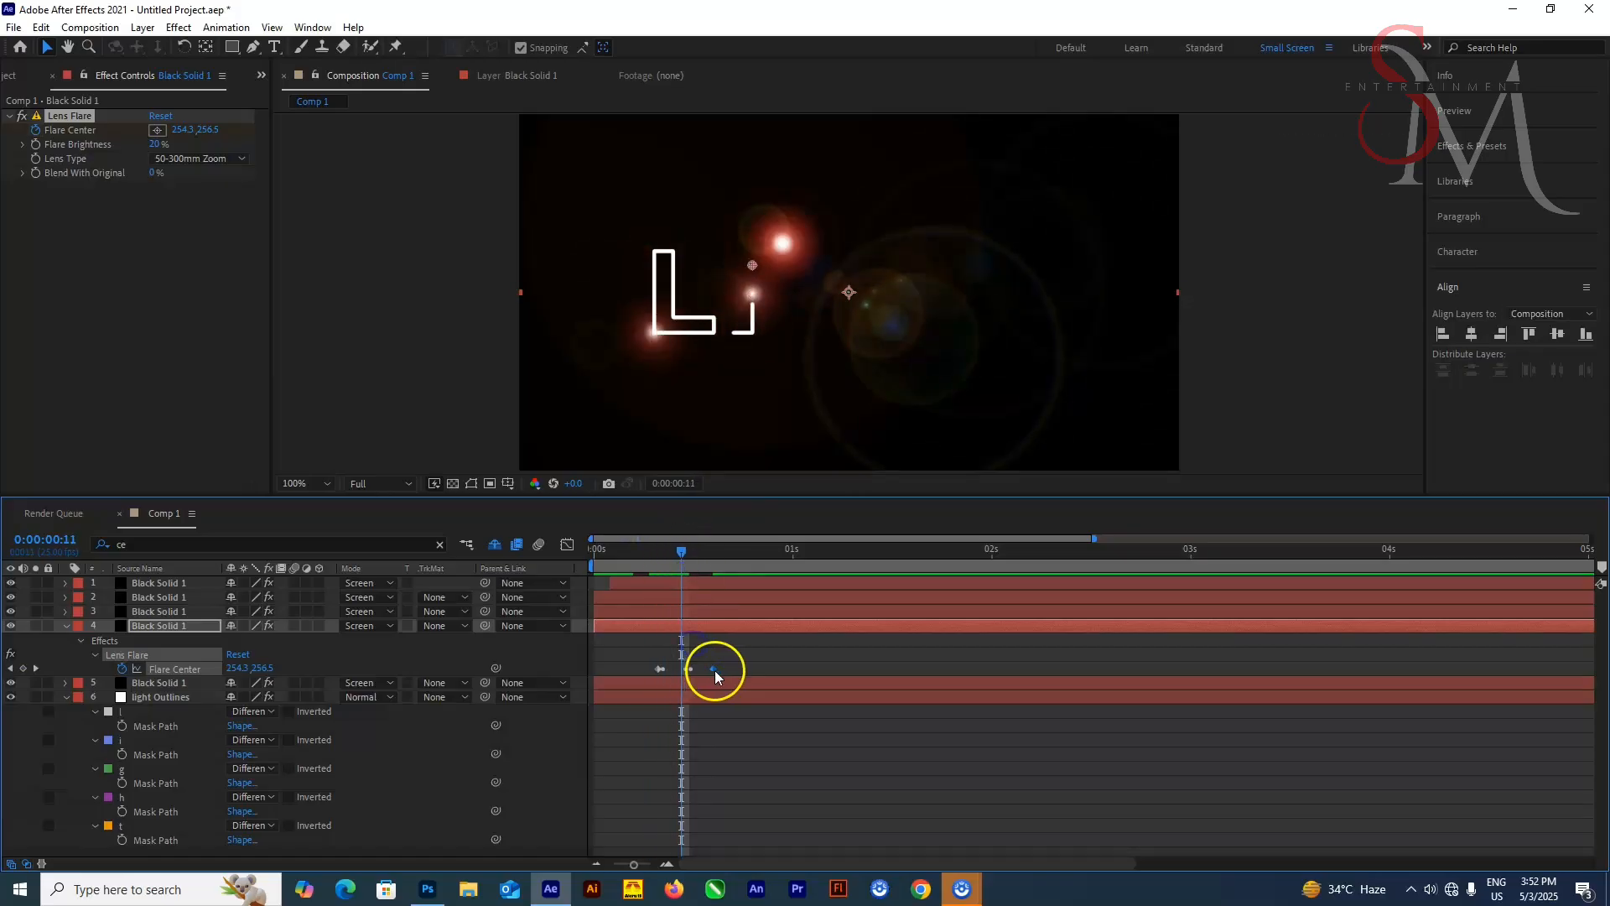
key(Page_Up)
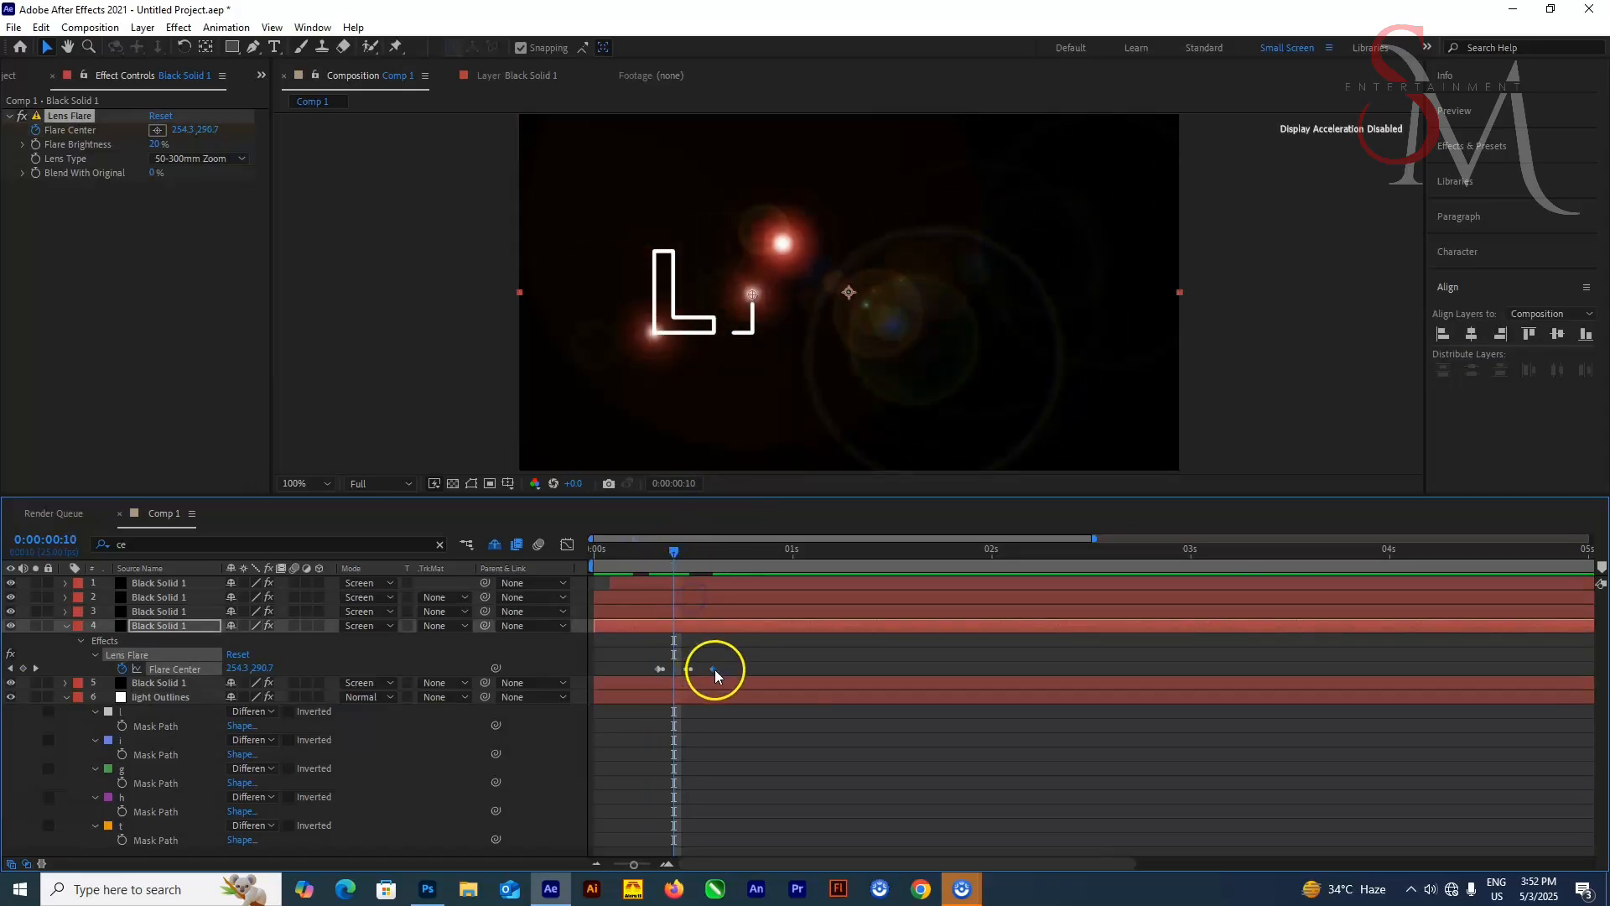
drag(665, 568, 685, 574)
click(379, 583)
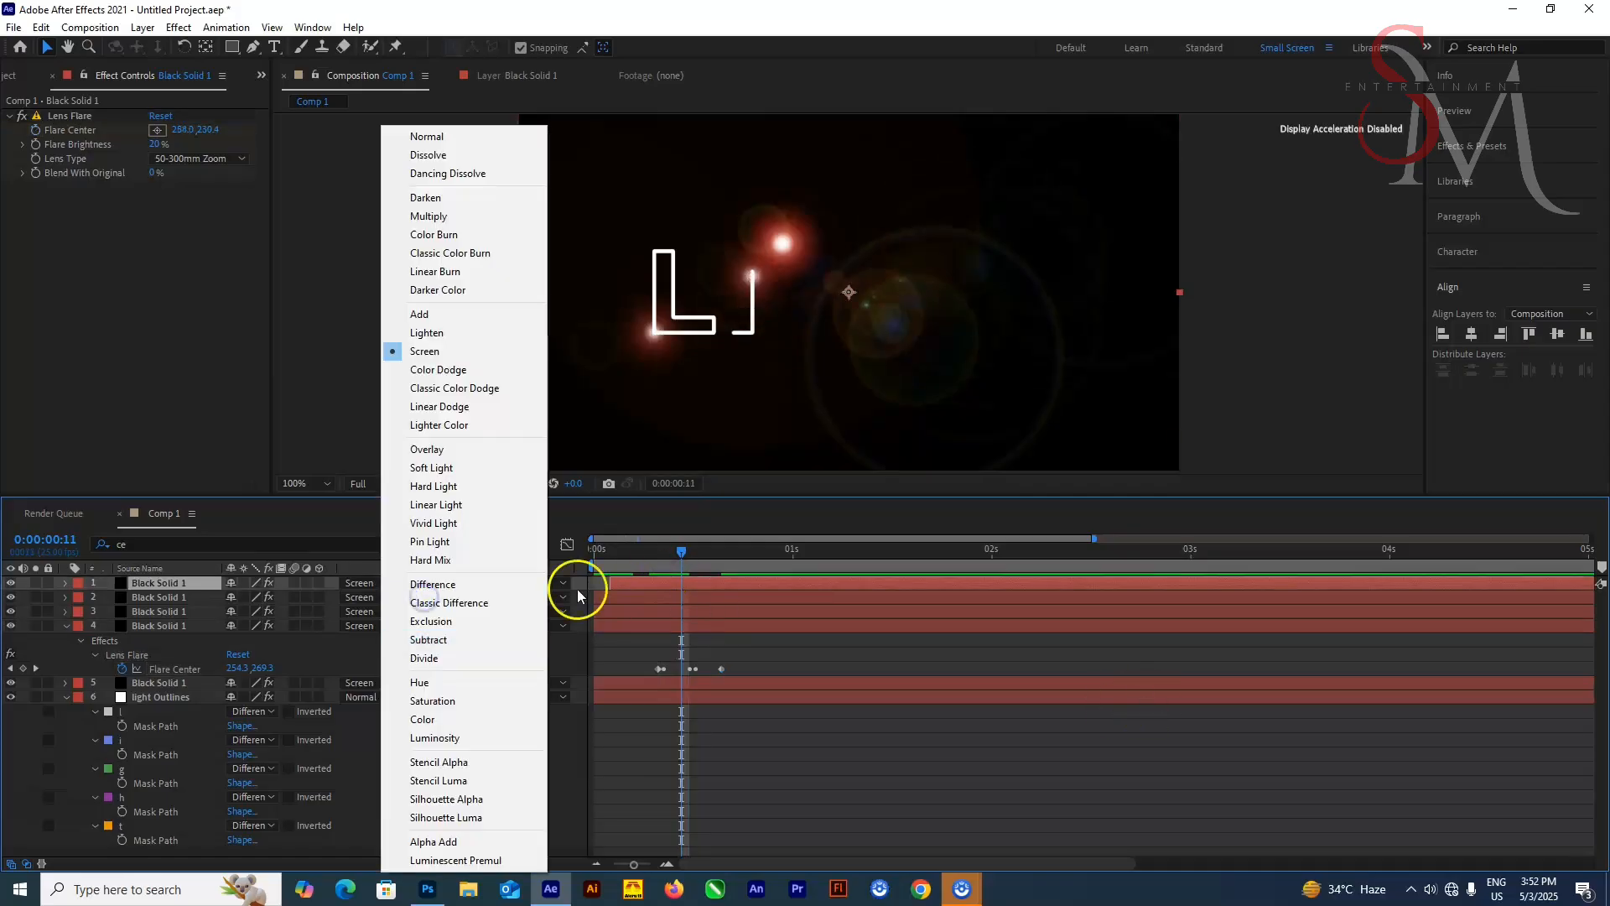
click(745, 618)
key(Home)
key(space)
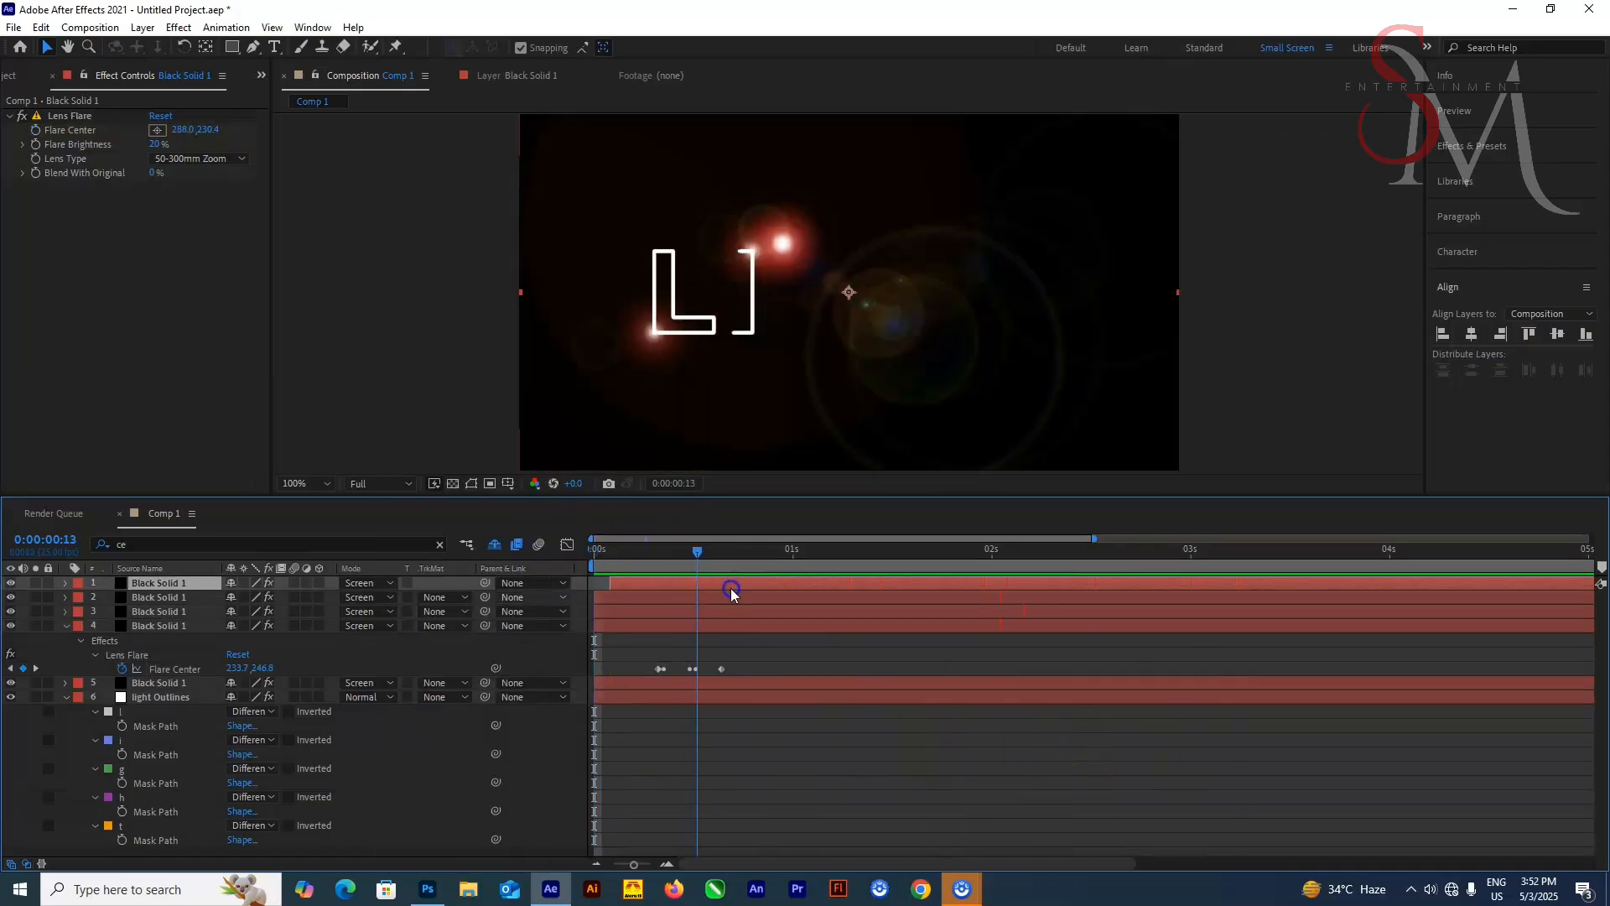
Filter the layers for flar and paste the G mask path into the third black solid's Flare Center
click(66, 626)
click(161, 611)
drag(172, 547, 93, 560)
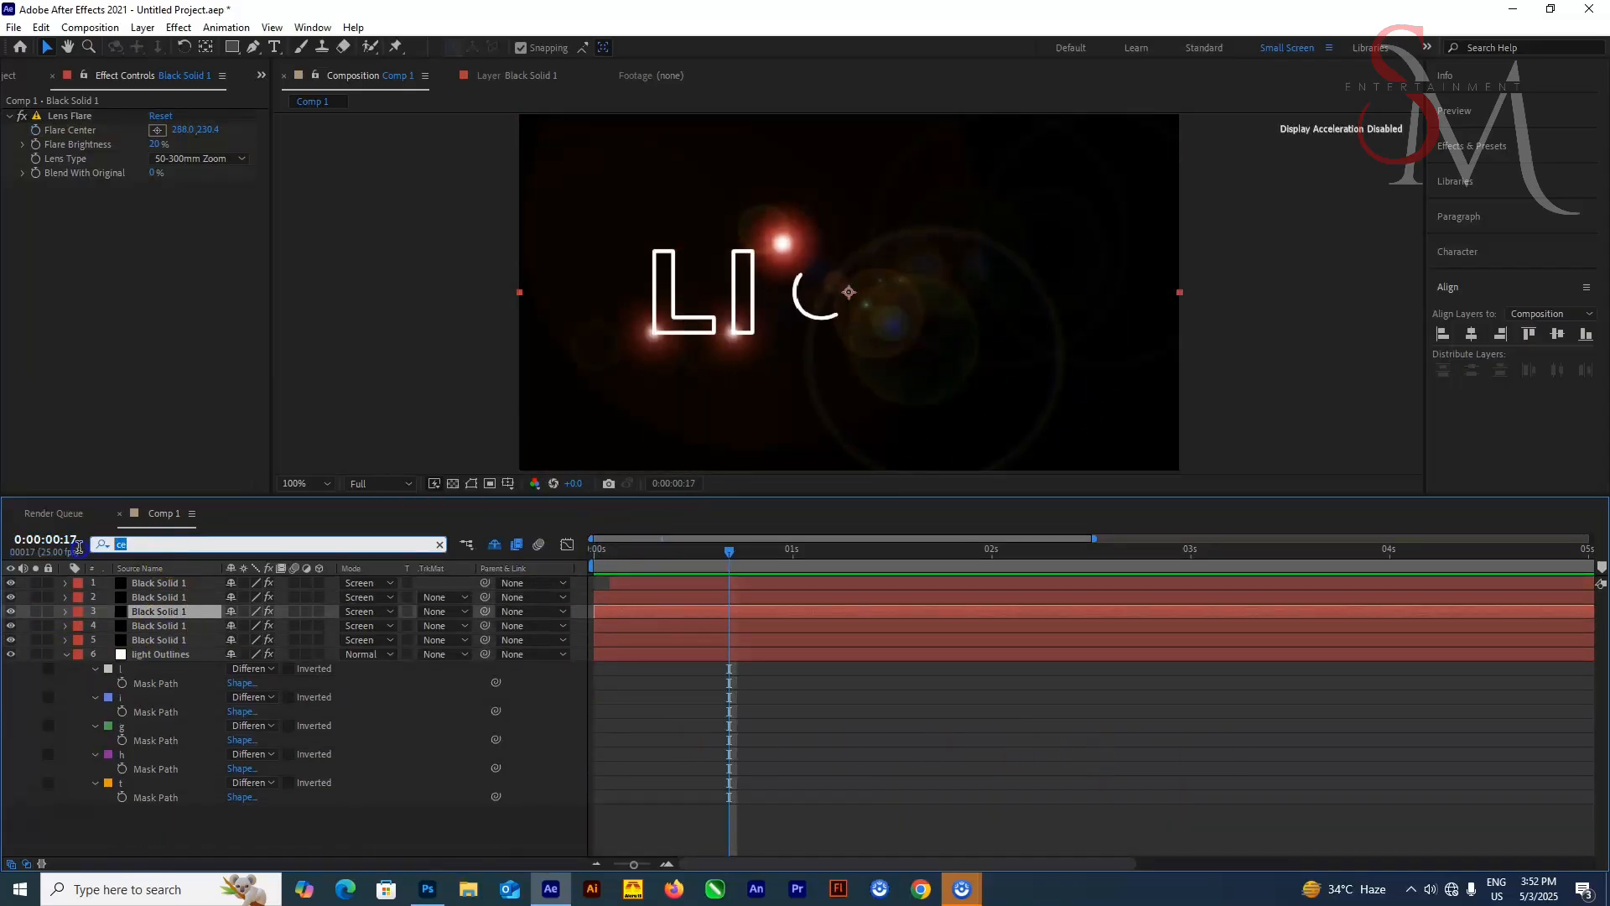
text(flar)
click(161, 780)
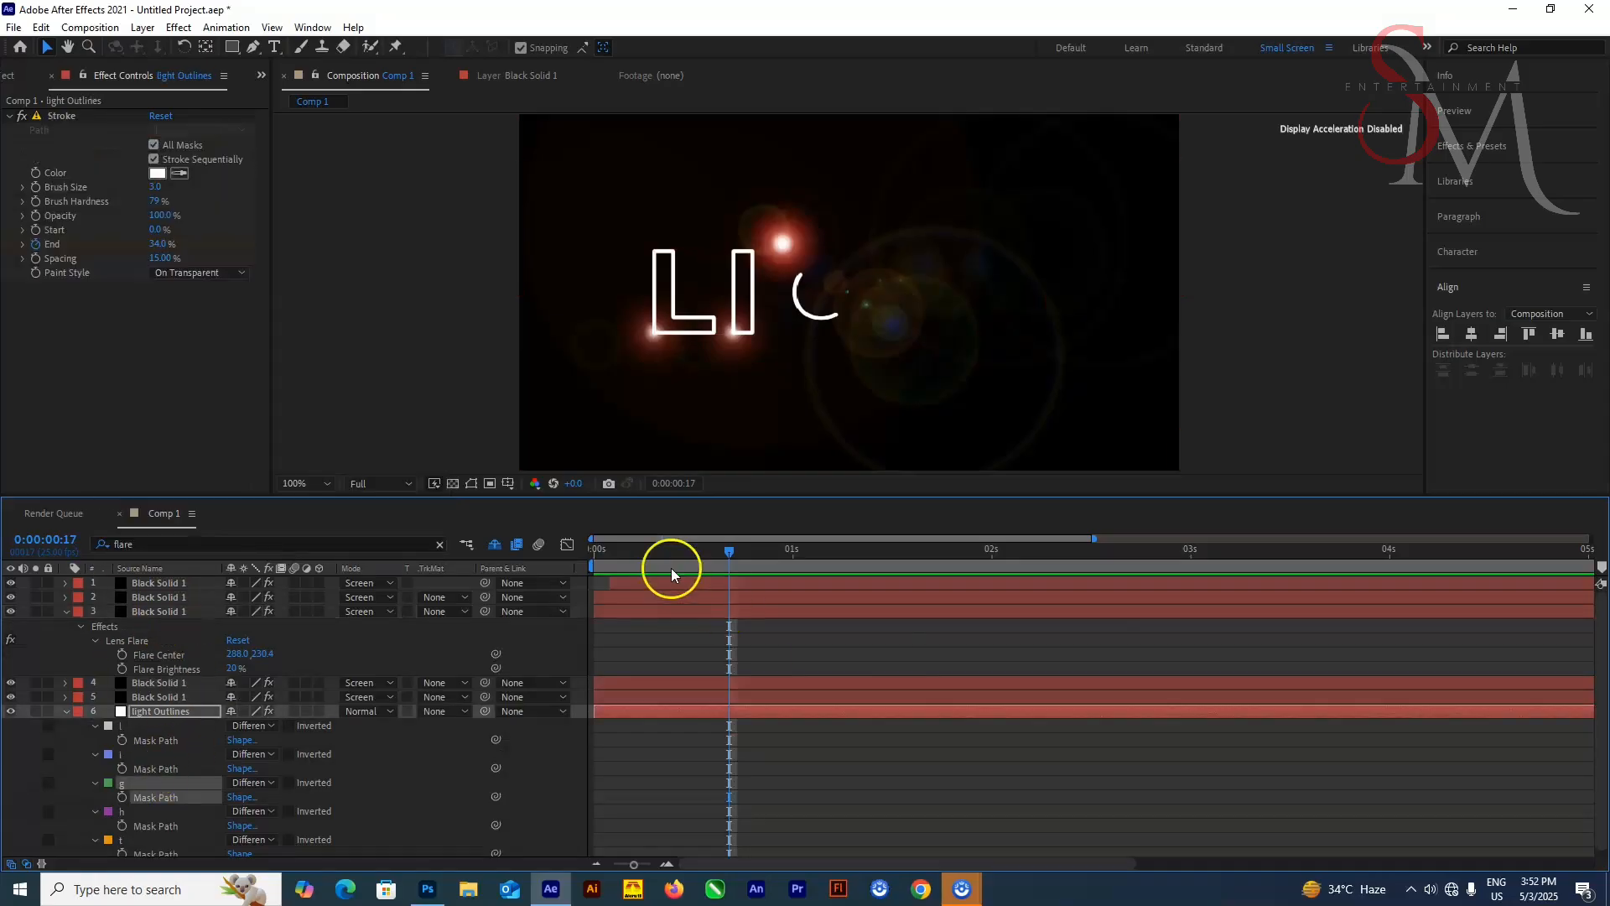
click(534, 582)
drag(672, 570, 707, 593)
click(165, 655)
drag(594, 654, 703, 665)
Retime the third solid's Flare Center keyframes so the flare follows the G being drawn
drag(711, 560, 960, 646)
drag(992, 655, 924, 655)
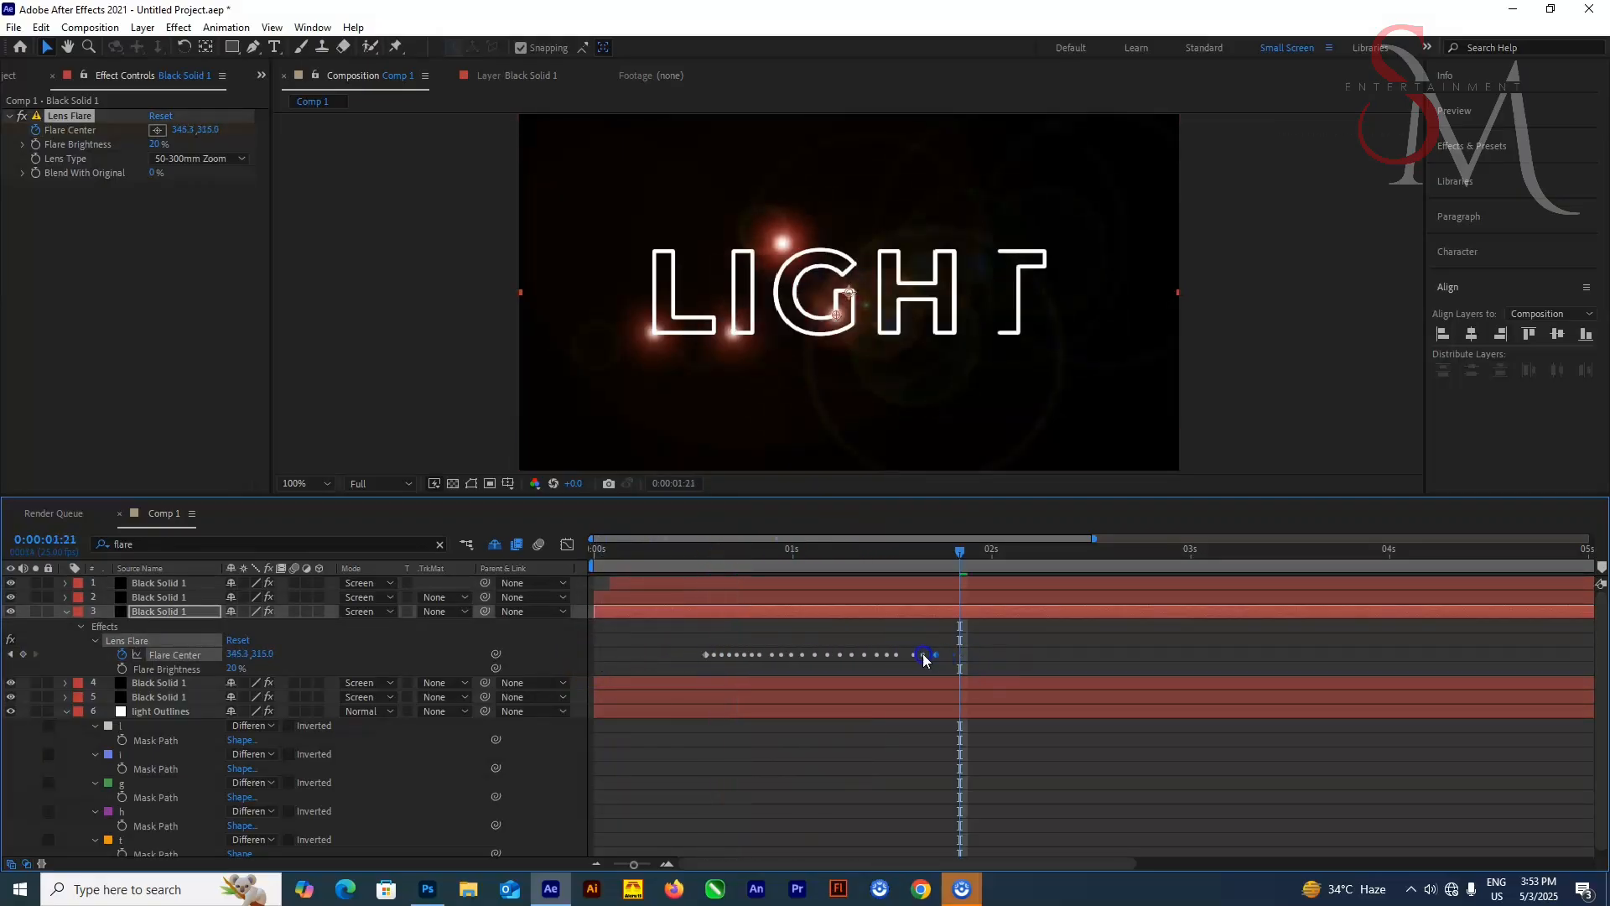
drag(831, 612, 827, 662)
click(896, 671)
click(832, 669)
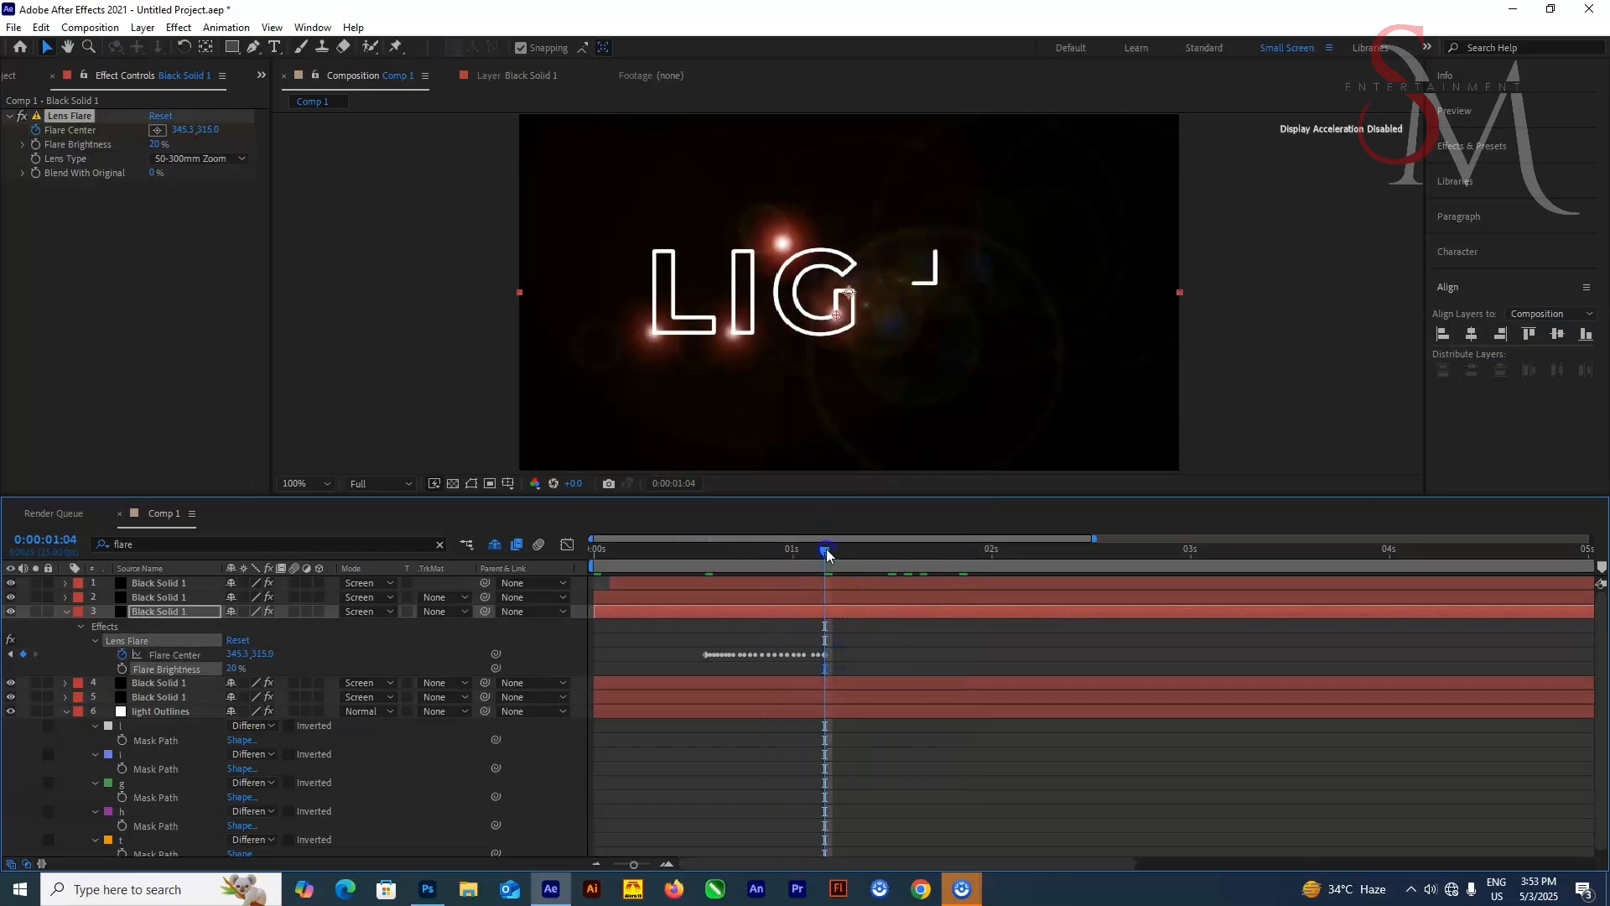
drag(825, 552, 592, 579)
key(space)
key(space)
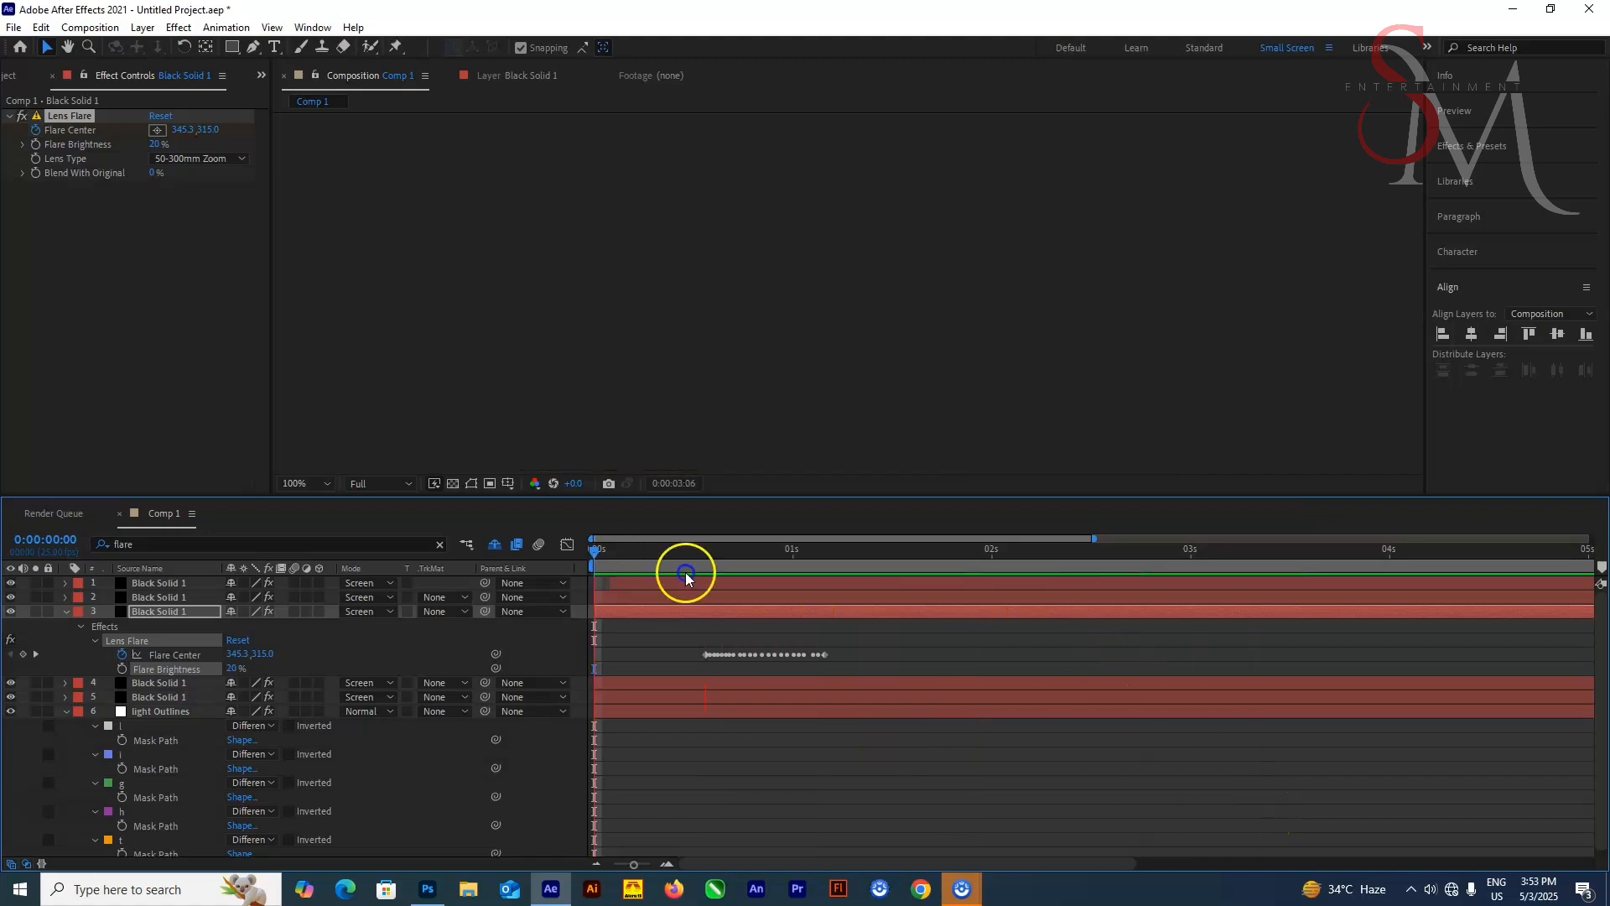
Paste the H mask path into the second black solid's Flare Center and shift its keyframes later
click(150, 596)
click(67, 612)
click(154, 545)
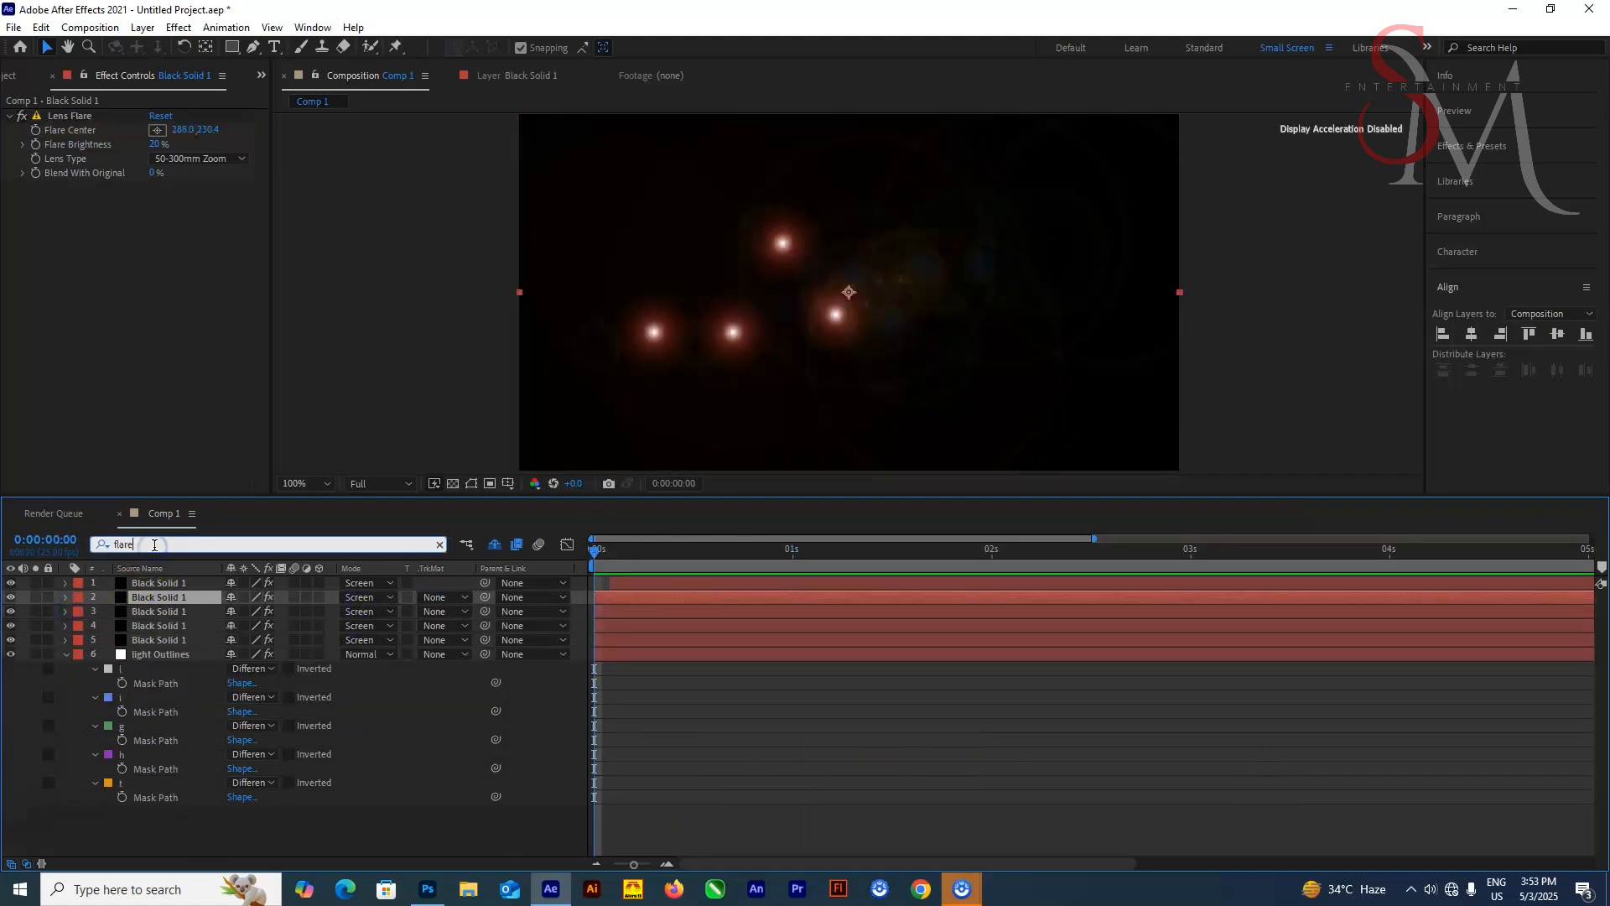
key(Return)
click(140, 642)
click(154, 822)
click(151, 625)
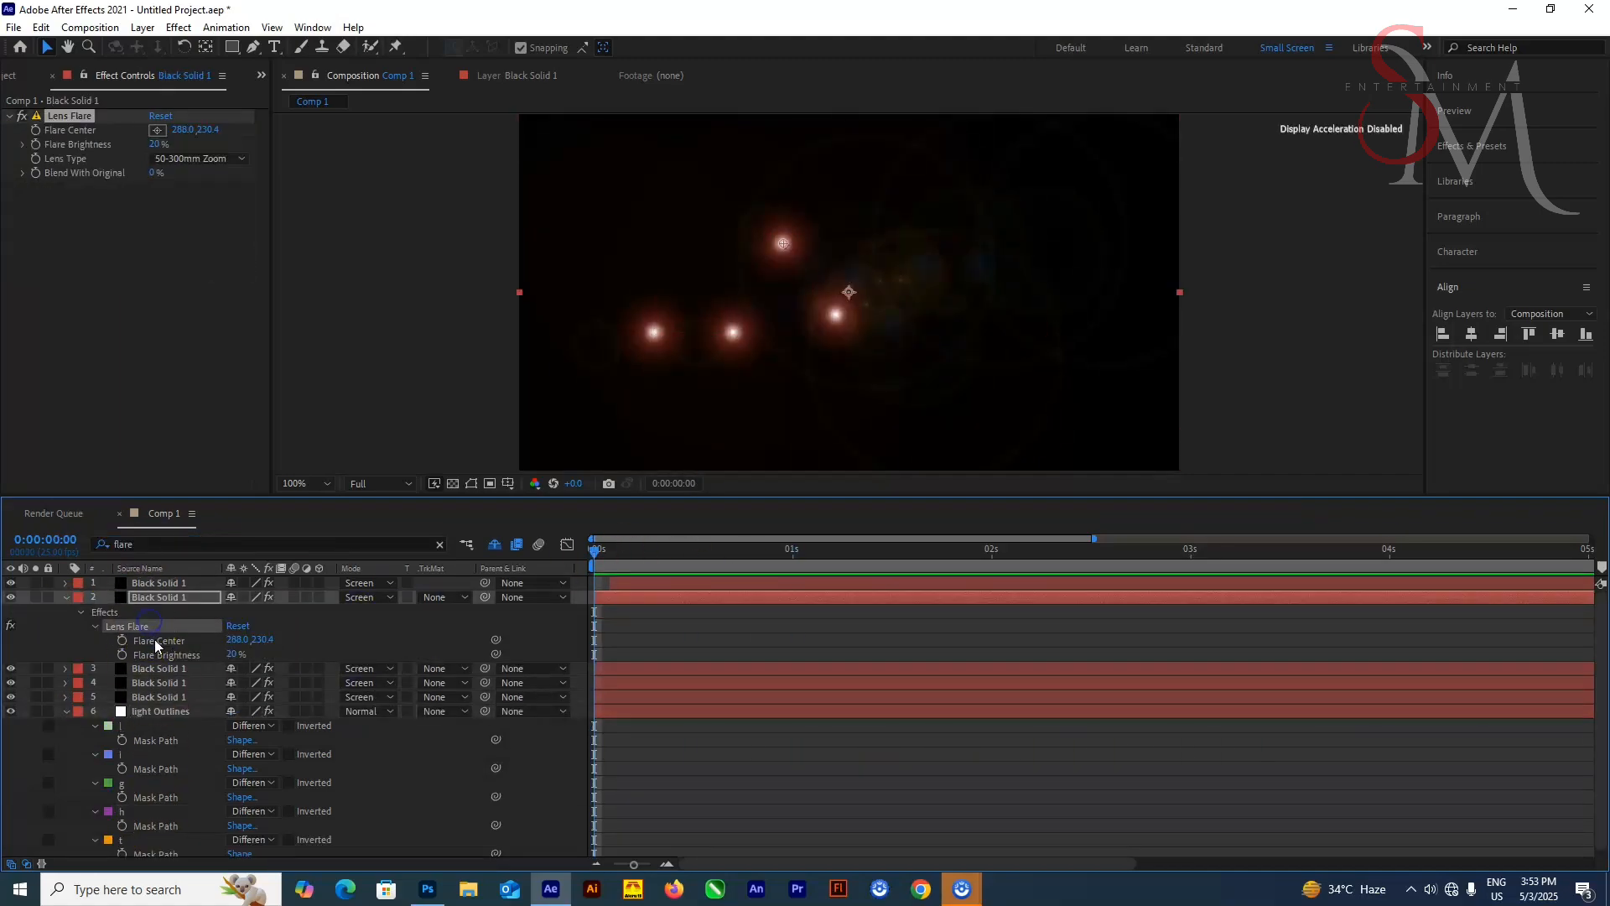
drag(594, 551, 809, 604)
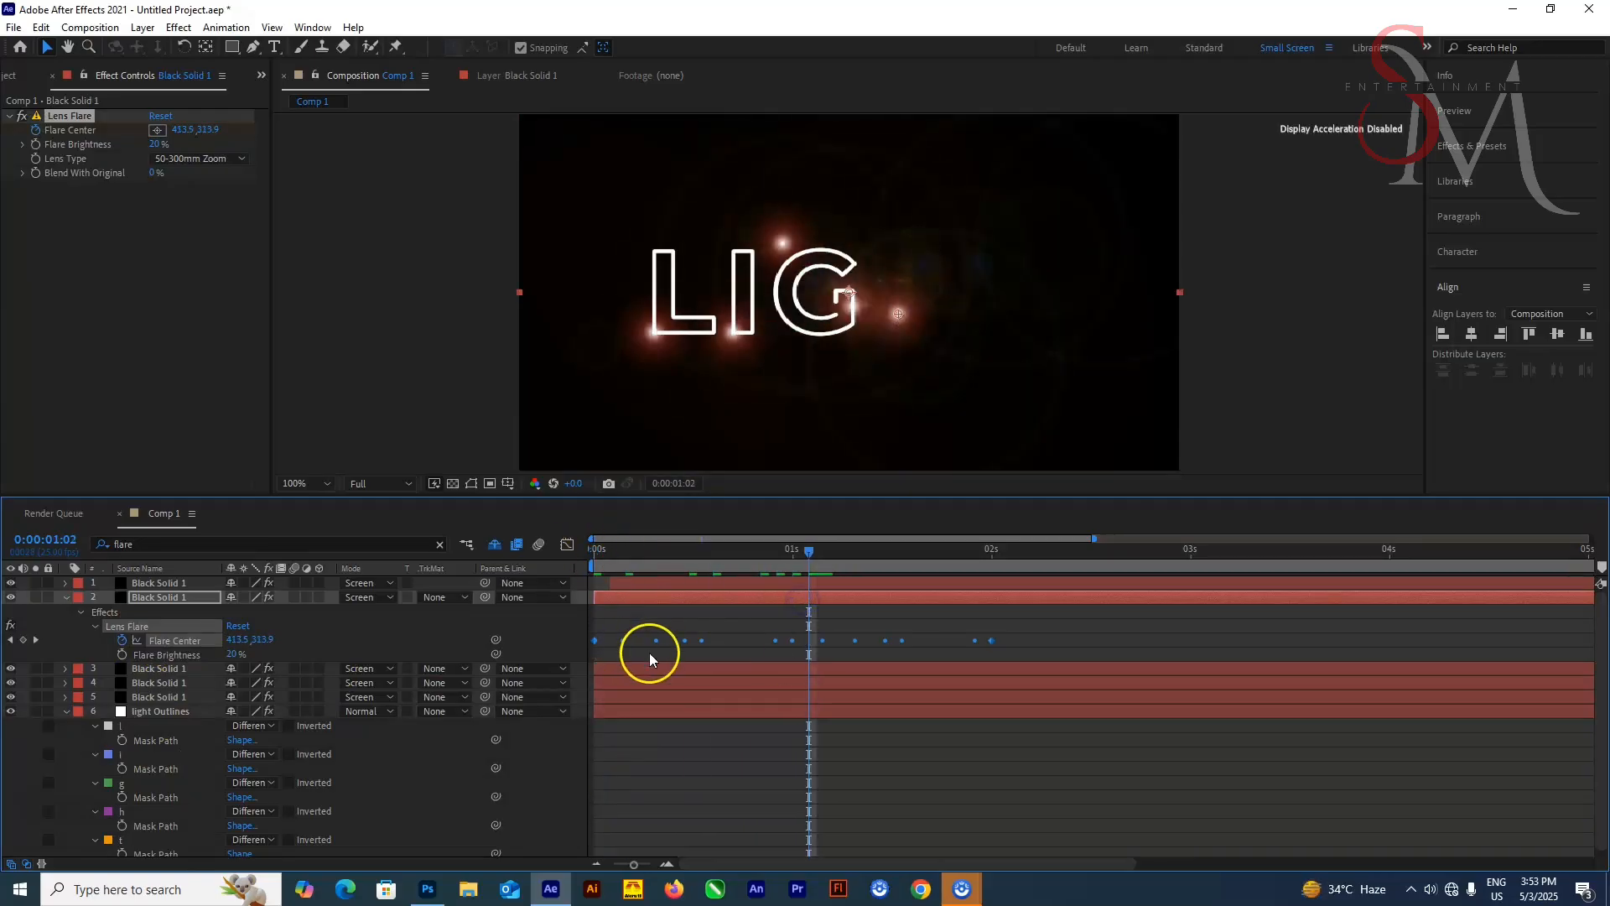
drag(594, 641, 811, 647)
Tighten the second solid's Flare Center keyframes so the flare follows the H being drawn
mouse_move(811, 558)
mouse_down()
mouse_move(893, 579)
mouse_move(875, 568)
mouse_move(978, 570)
mouse_move(894, 579)
mouse_up()
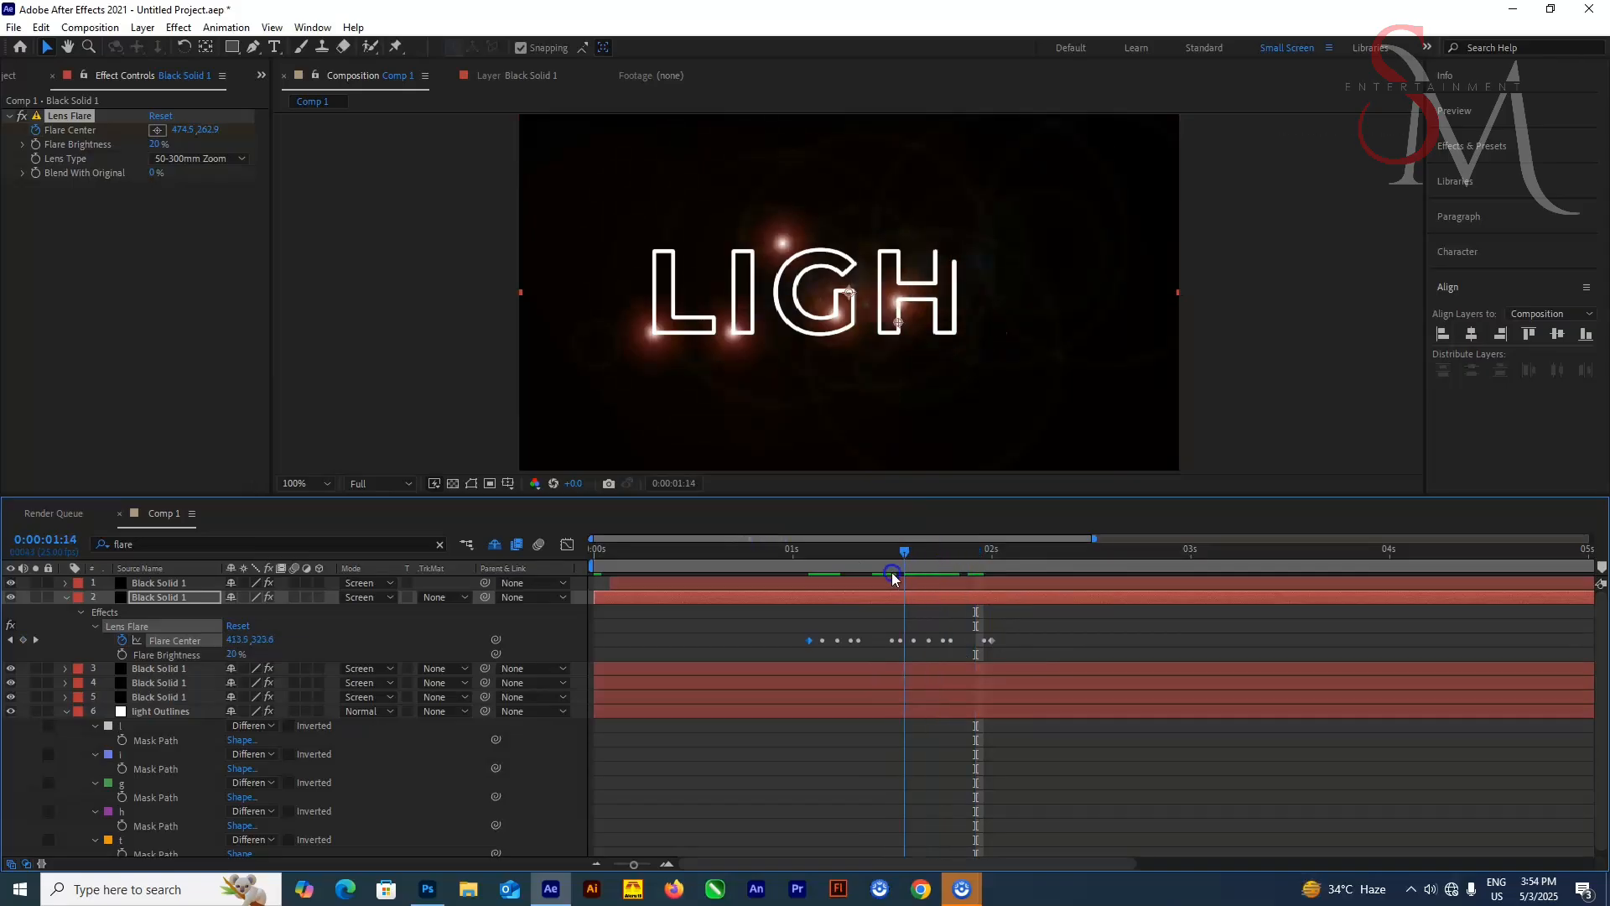
drag(996, 652, 923, 647)
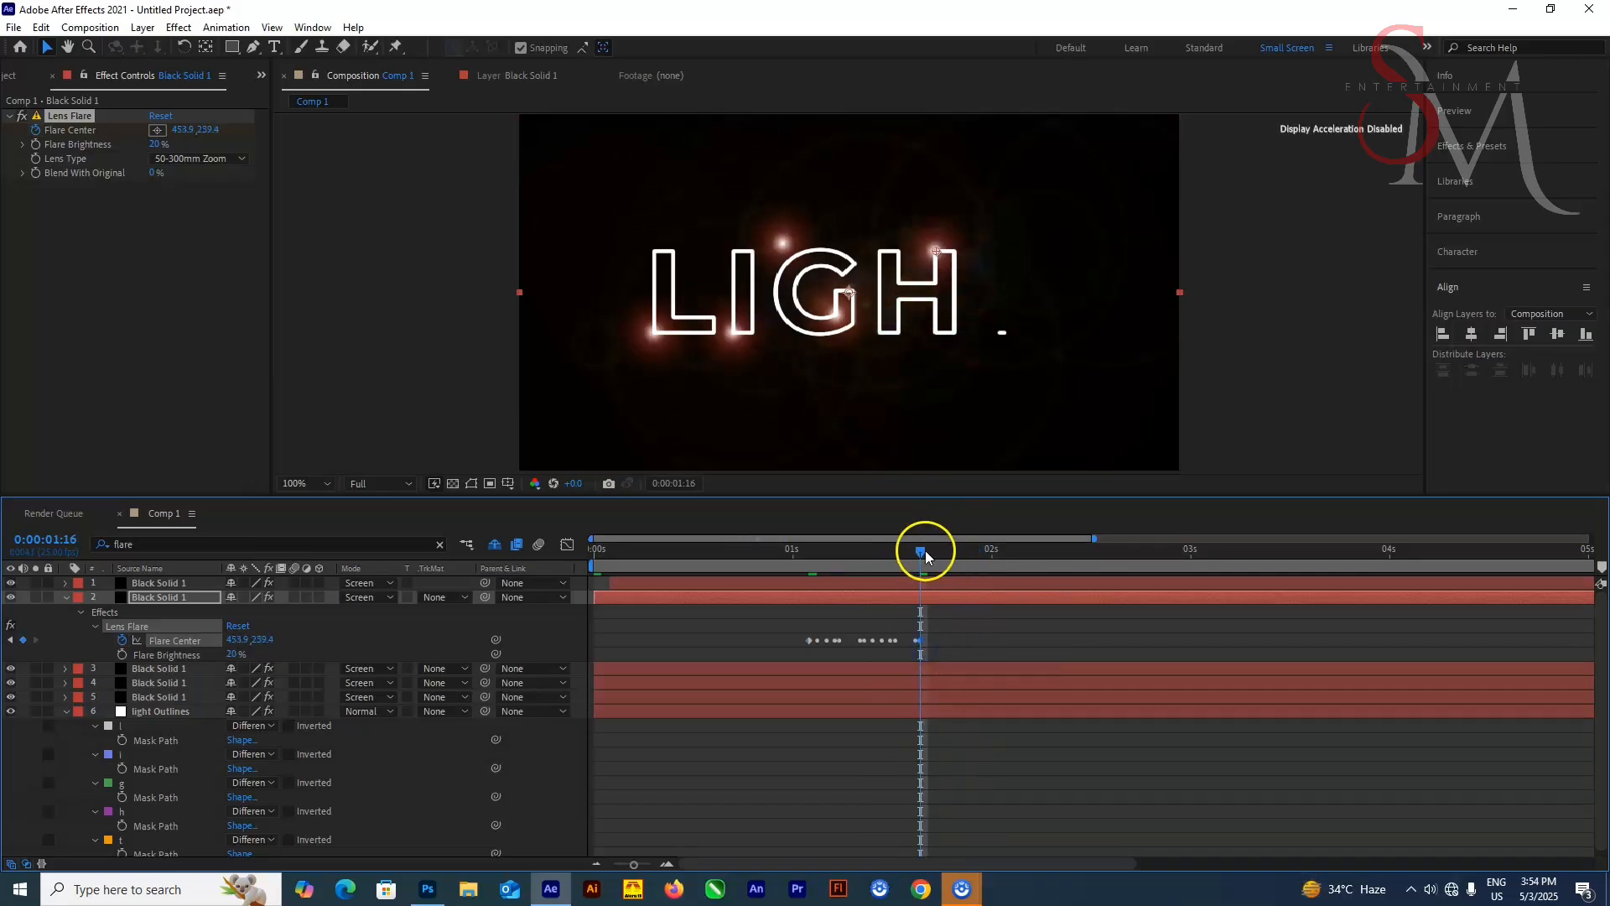
drag(924, 546, 596, 546)
Paste the T mask path into the Flare Center of the first black solid layer
click(174, 585)
click(67, 598)
click(133, 546)
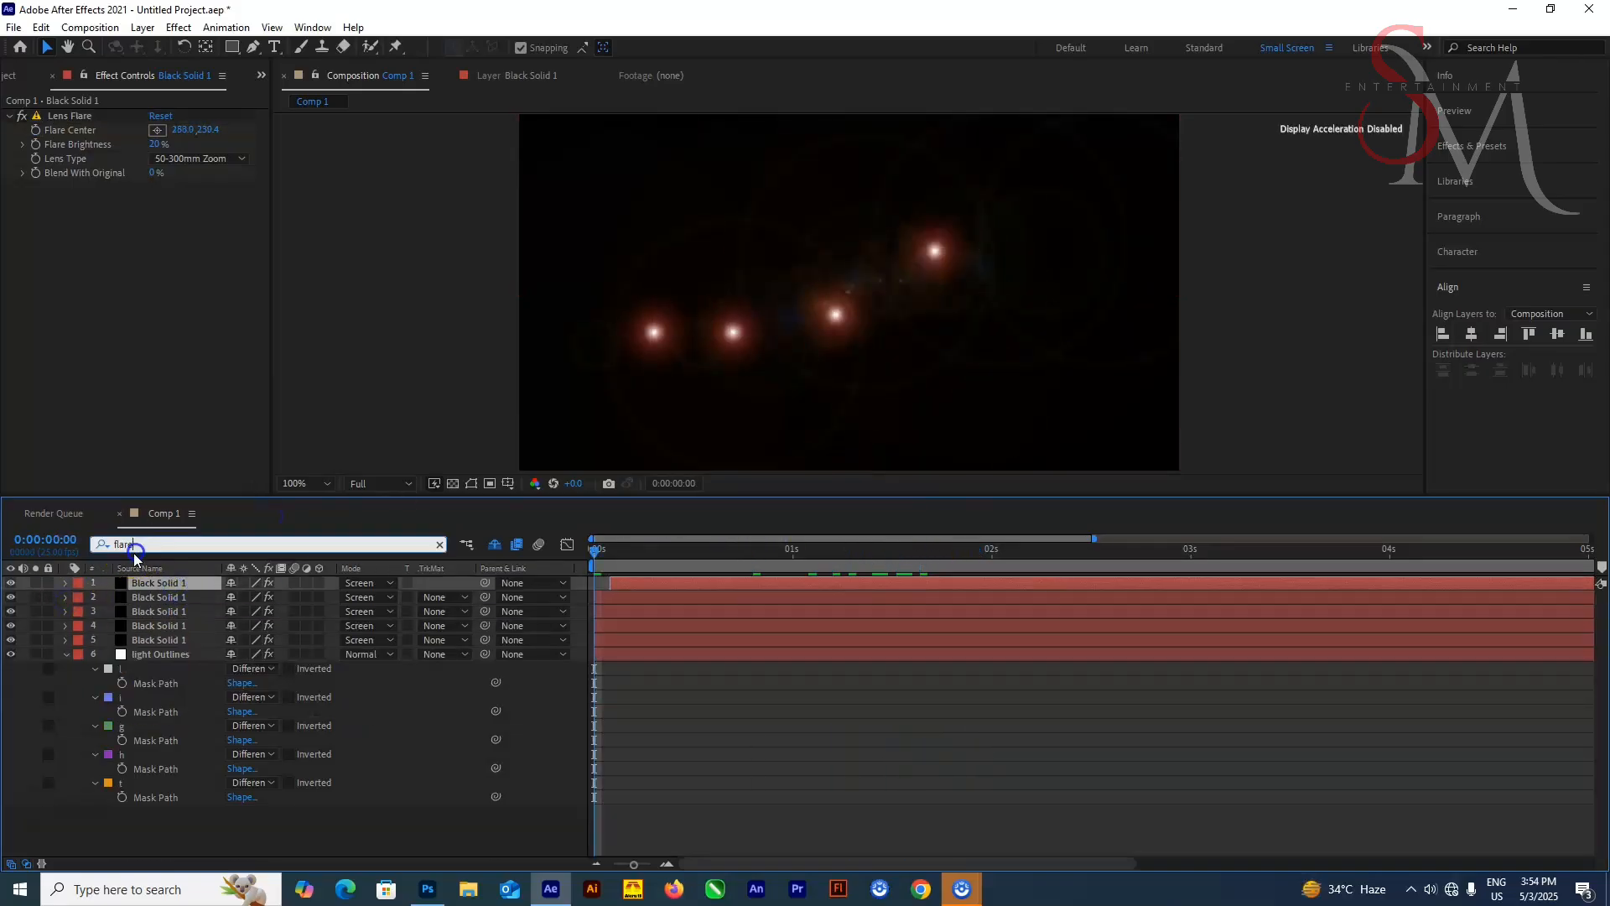
key(Return)
click(148, 853)
click(151, 611)
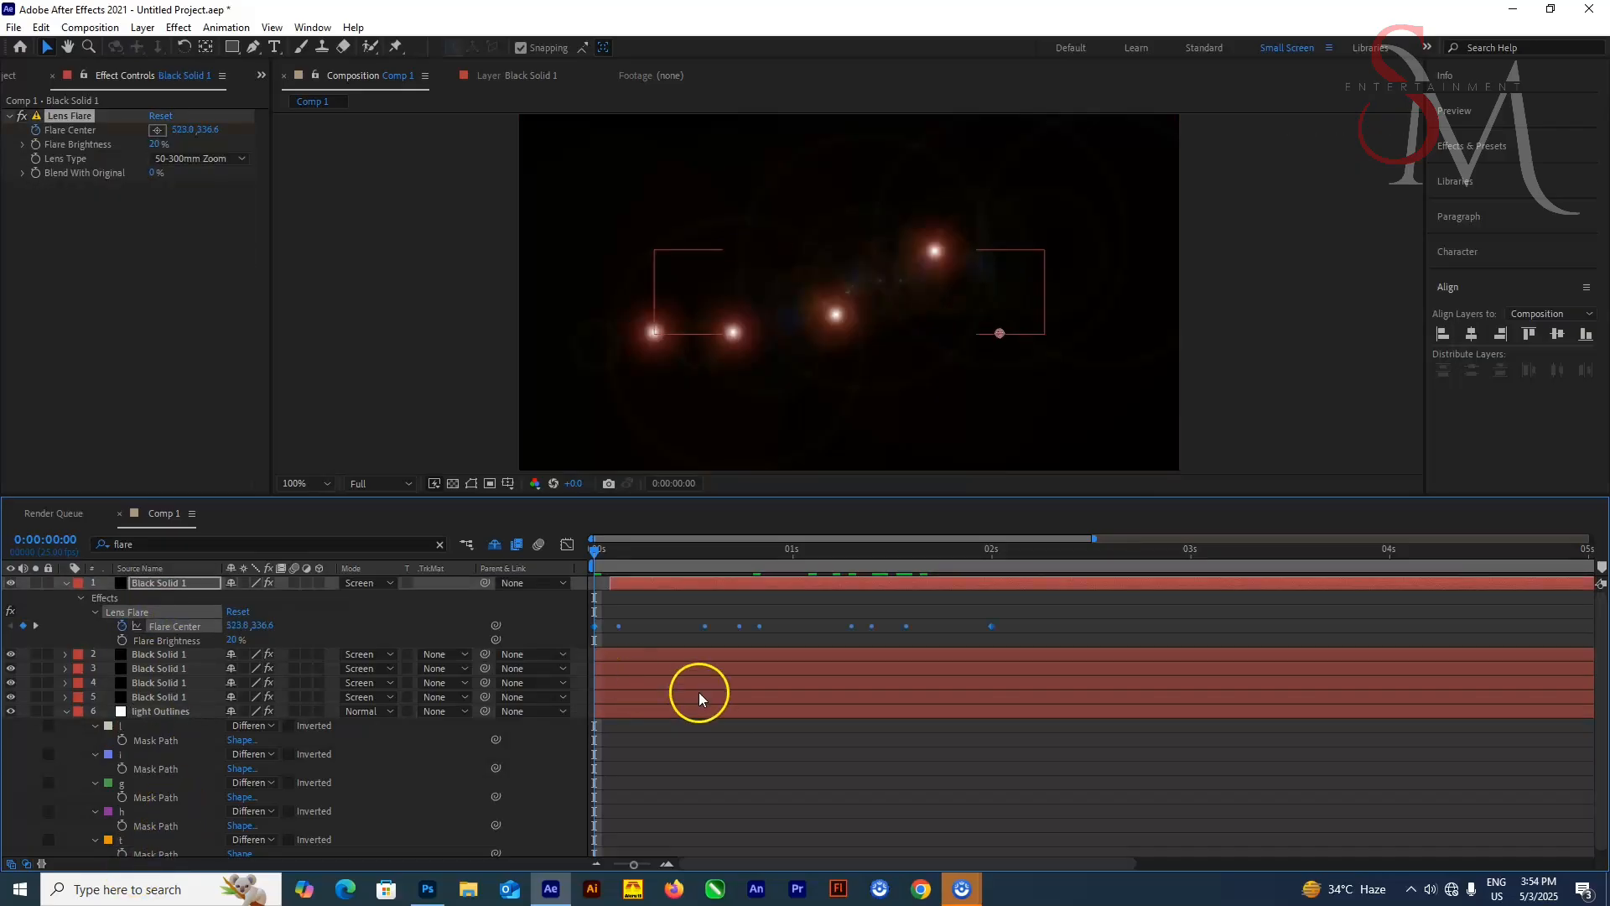
Shift and retime the first solid's Flare Center keyframes so the flare follows the T at the end
drag(593, 551, 802, 551)
drag(672, 585, 679, 586)
drag(803, 552, 973, 615)
drag(951, 553, 910, 577)
drag(602, 626, 920, 626)
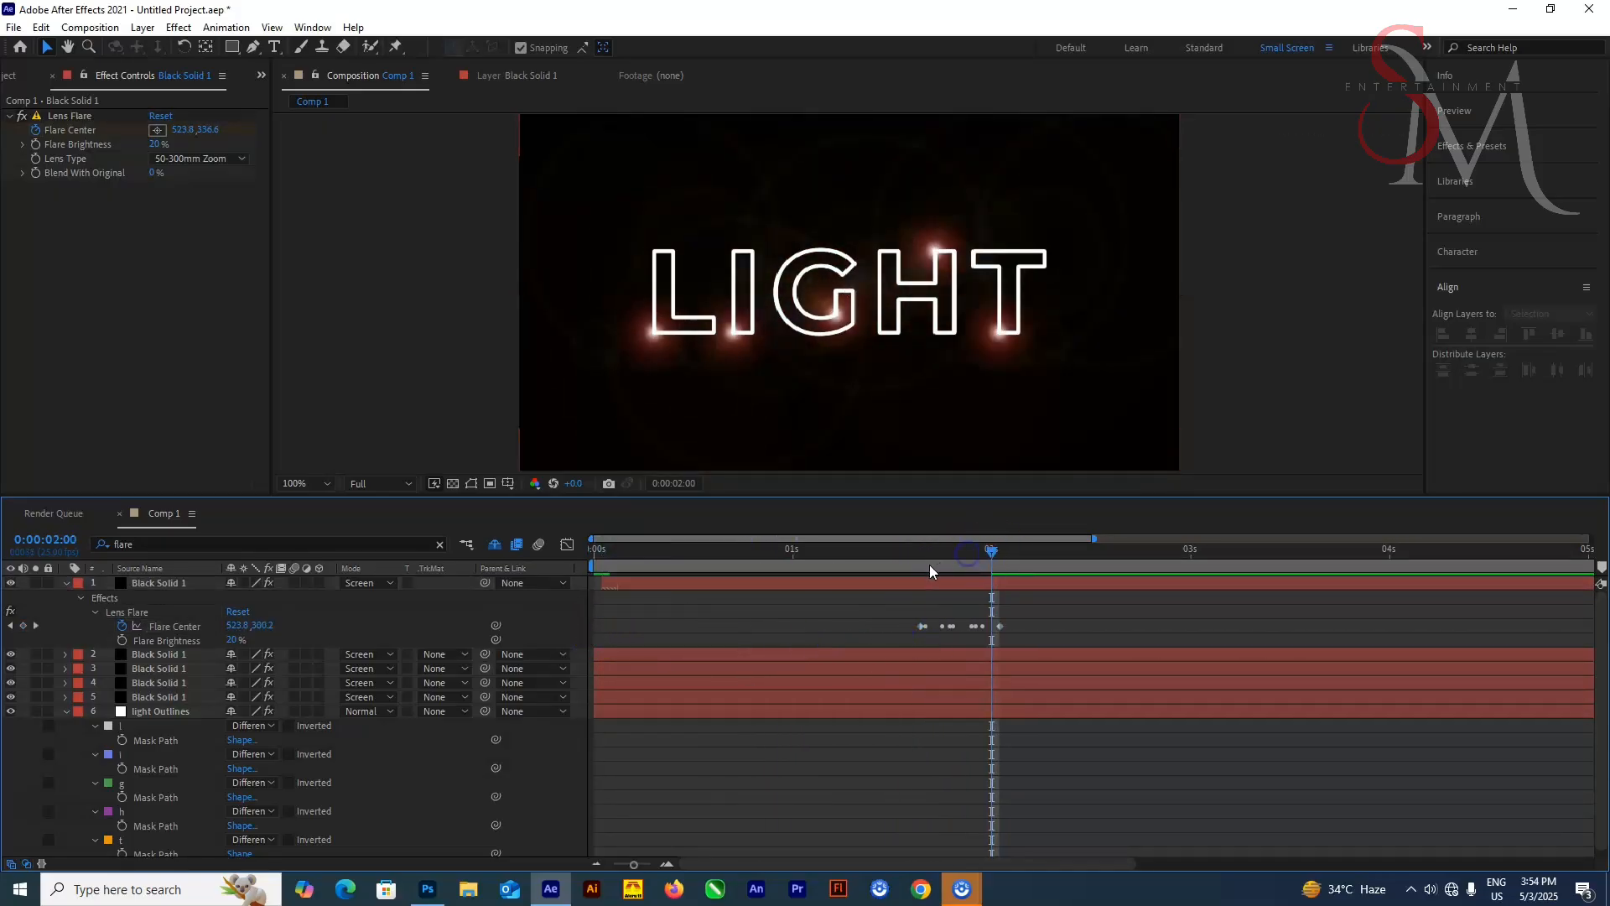
click(1005, 636)
key(space)
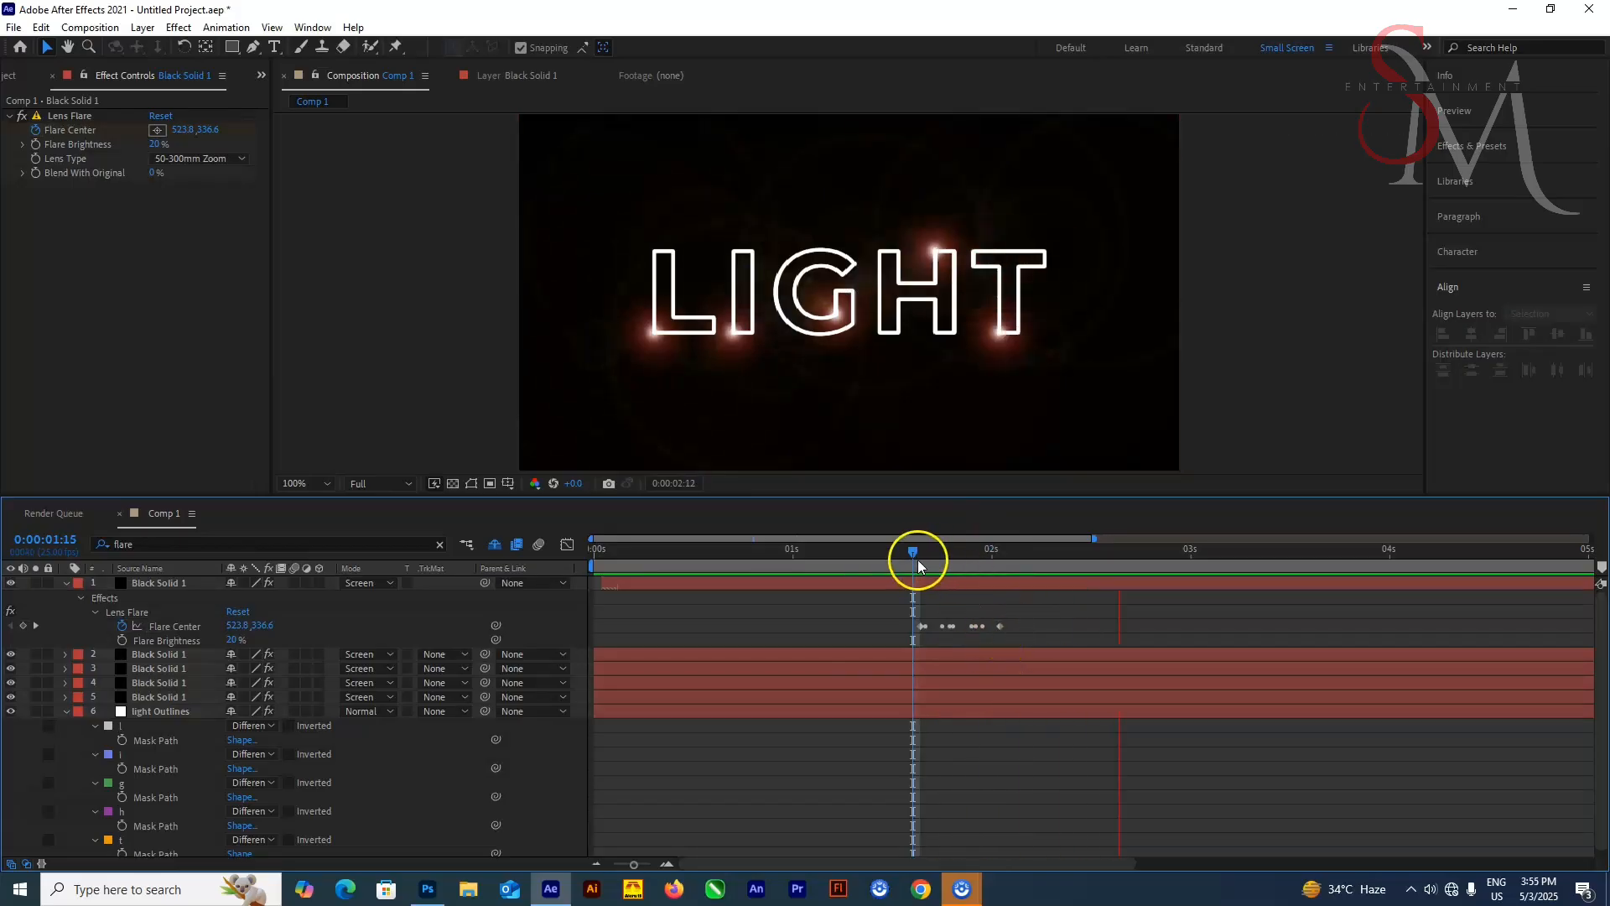
Keyframe the Opacity of all five black solids at 0% at the start of the timeline
drag(916, 557, 74, 597)
click(66, 583)
drag(602, 583, 593, 583)
click(67, 654)
key(space)
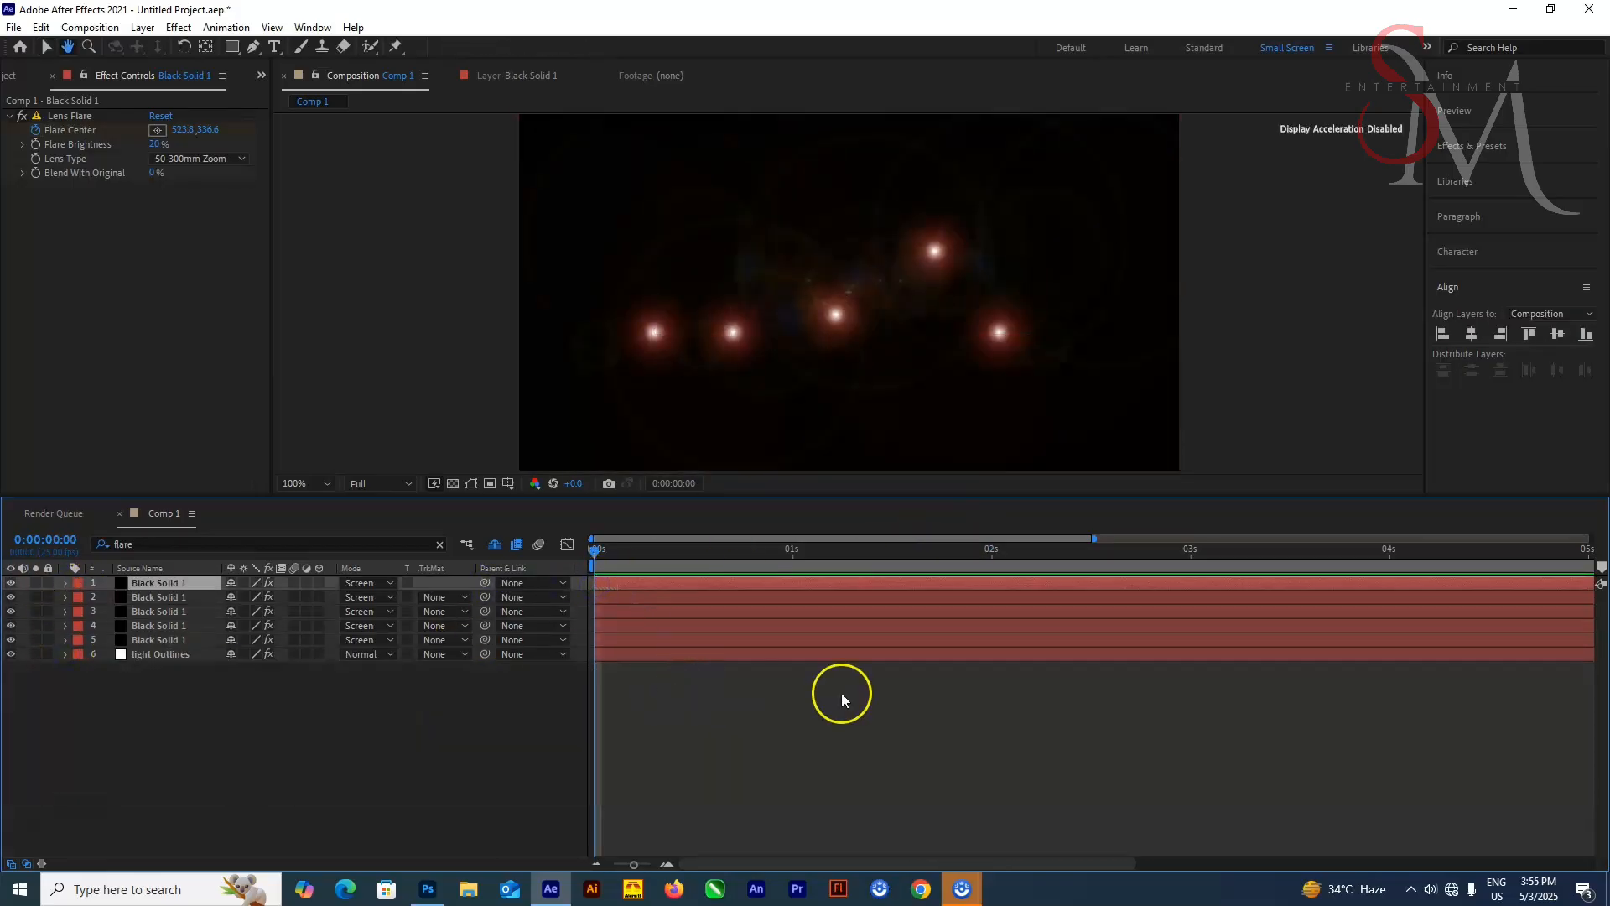
click(600, 546)
shift+click(180, 640)
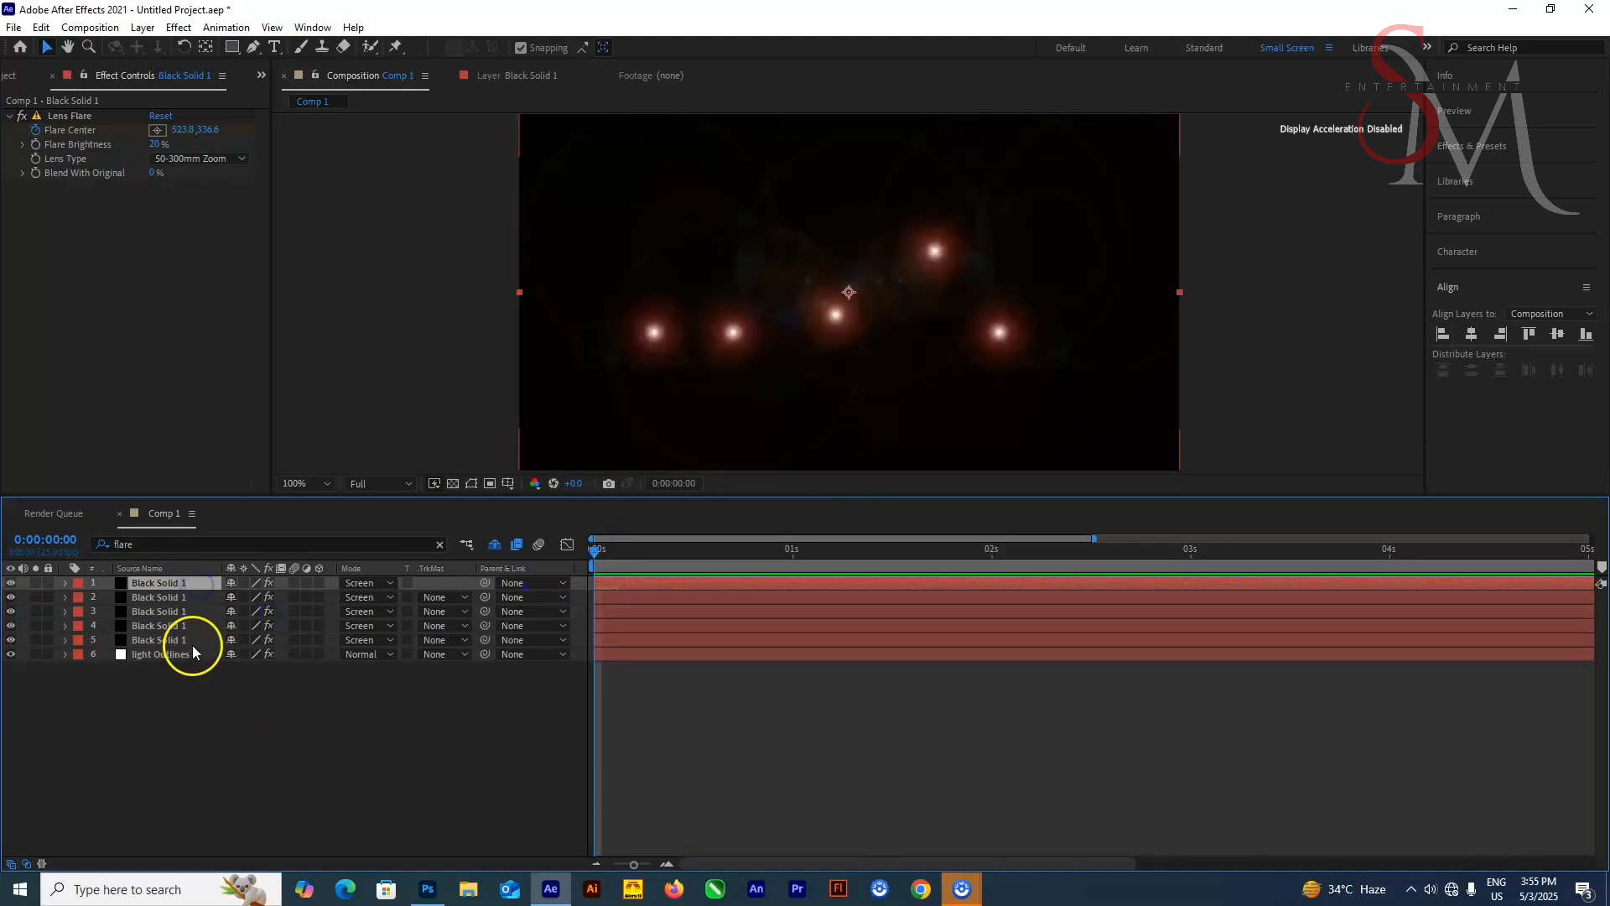
key(t)
click(107, 598)
drag(634, 864, 651, 864)
mouse_move(597, 553)
mouse_down()
mouse_move(929, 565)
mouse_move(619, 565)
mouse_move(594, 550)
mouse_up()
scroll(790, 587, down, 1)
click(236, 598)
text(0)
key(Return)
key(space)
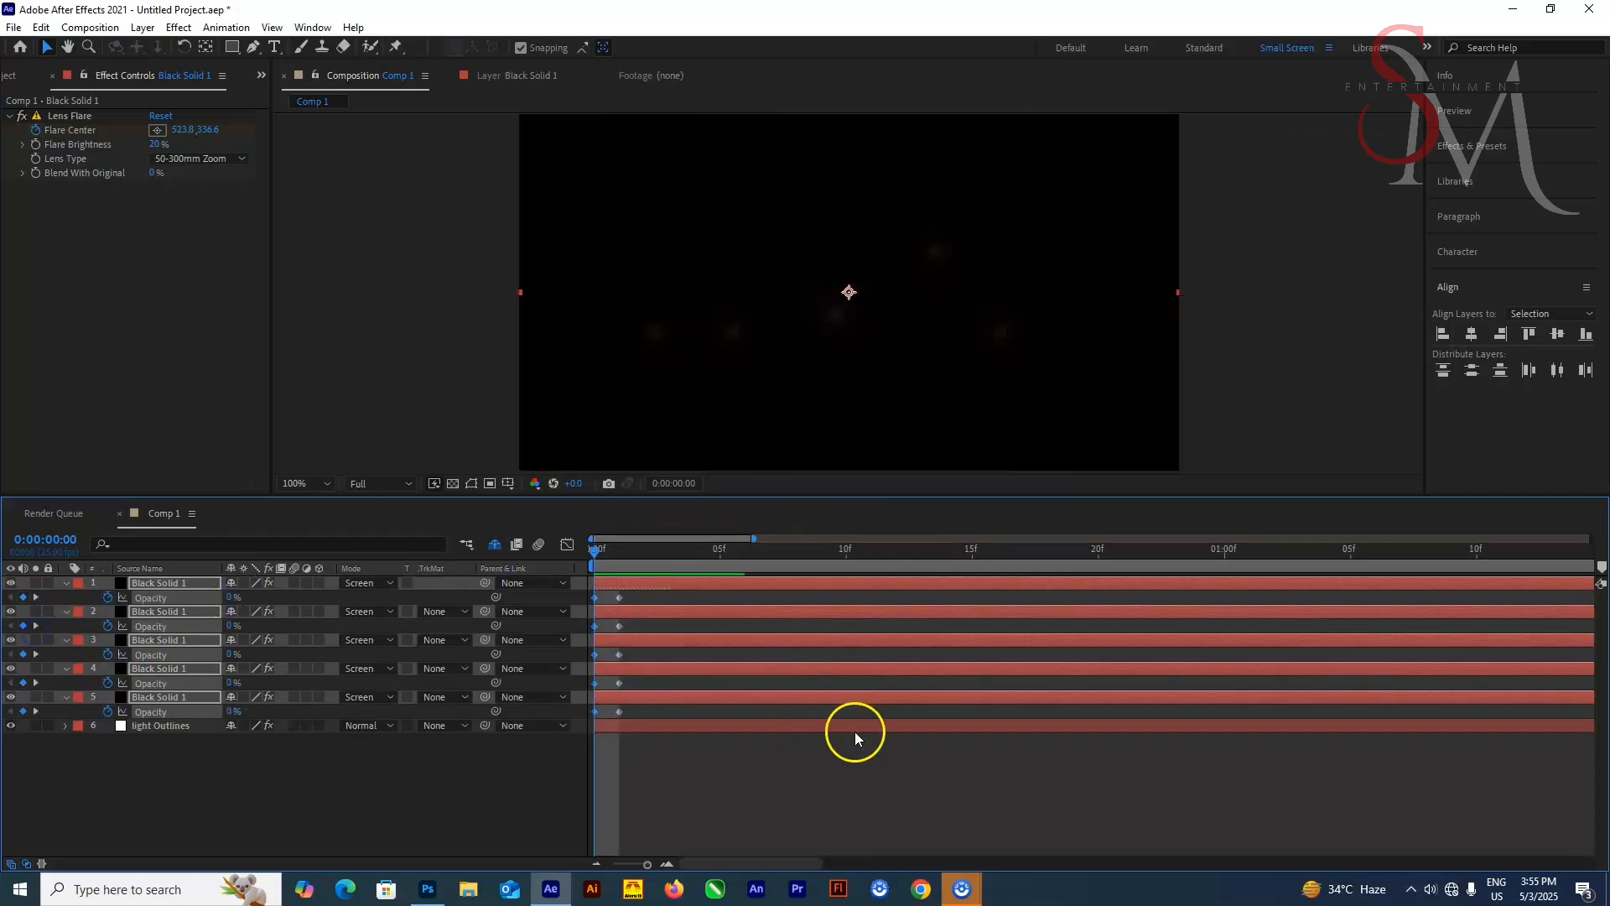
Extend the visible work area to the full 10 s and preview the animation
click(597, 549)
click(641, 766)
click(169, 586)
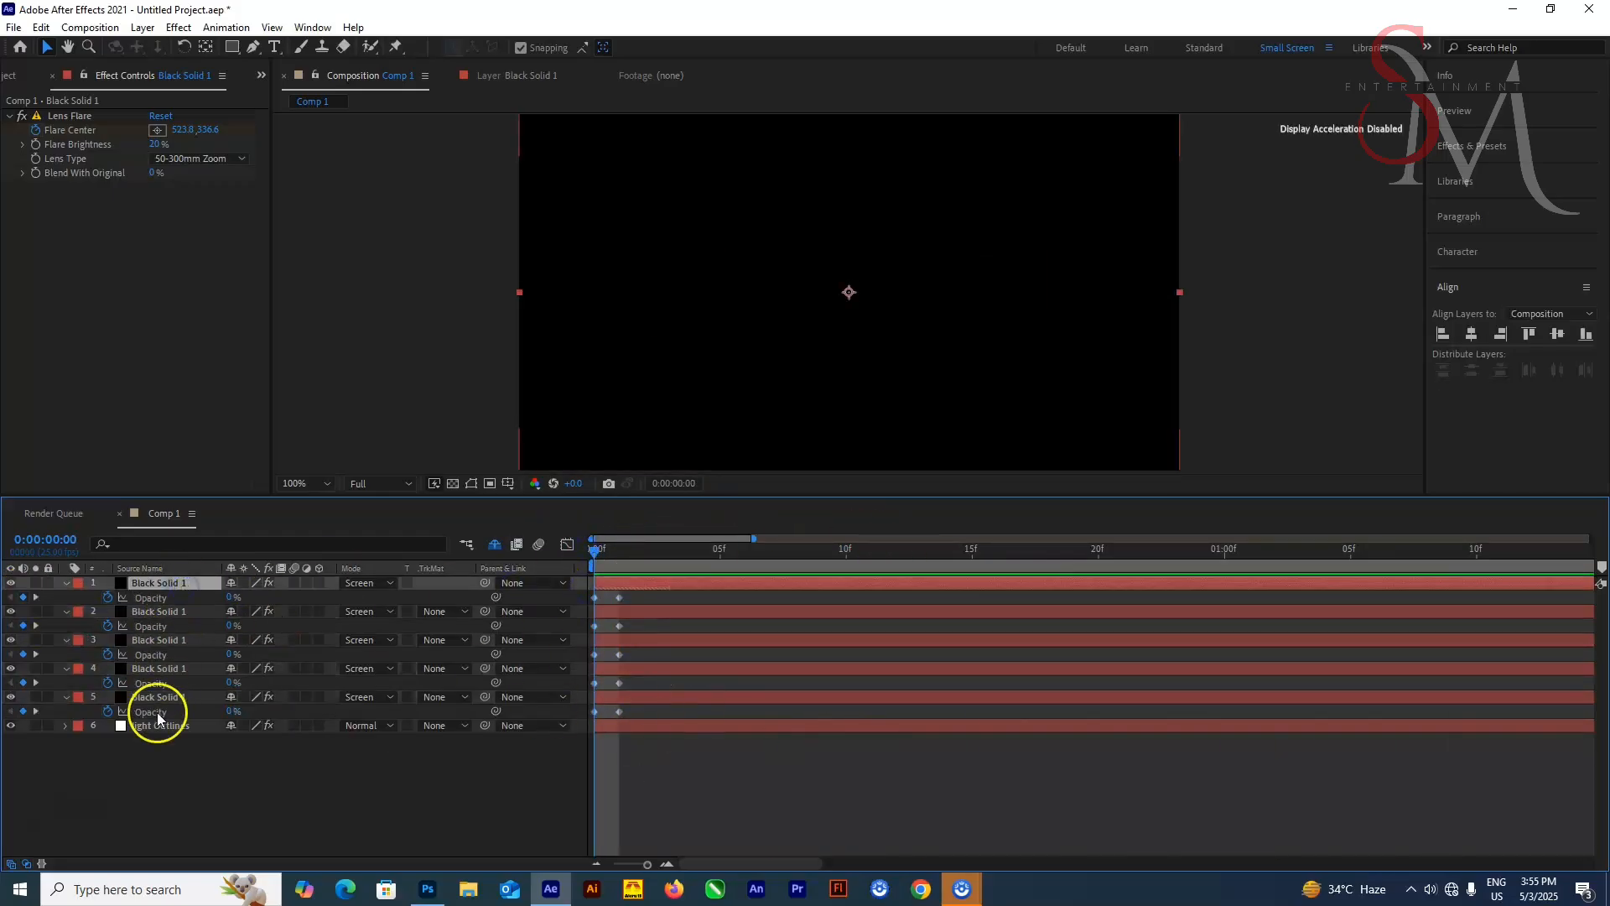
shift+click(158, 698)
key(u)
click(67, 583)
click(608, 675)
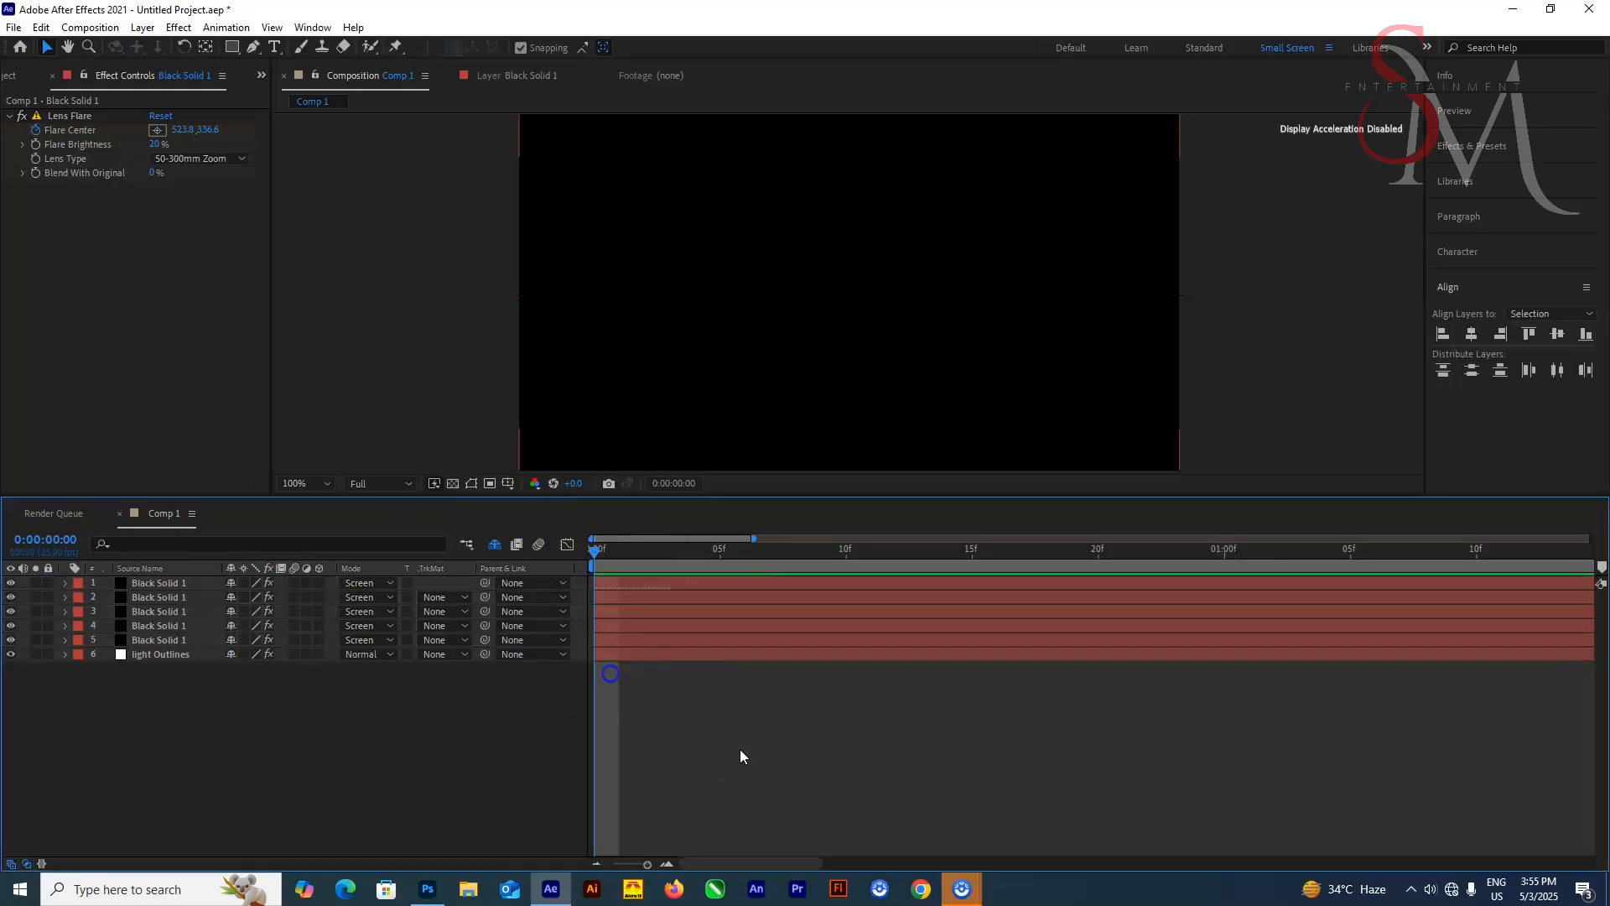
click(706, 557)
drag(753, 538, 1605, 508)
key(space)
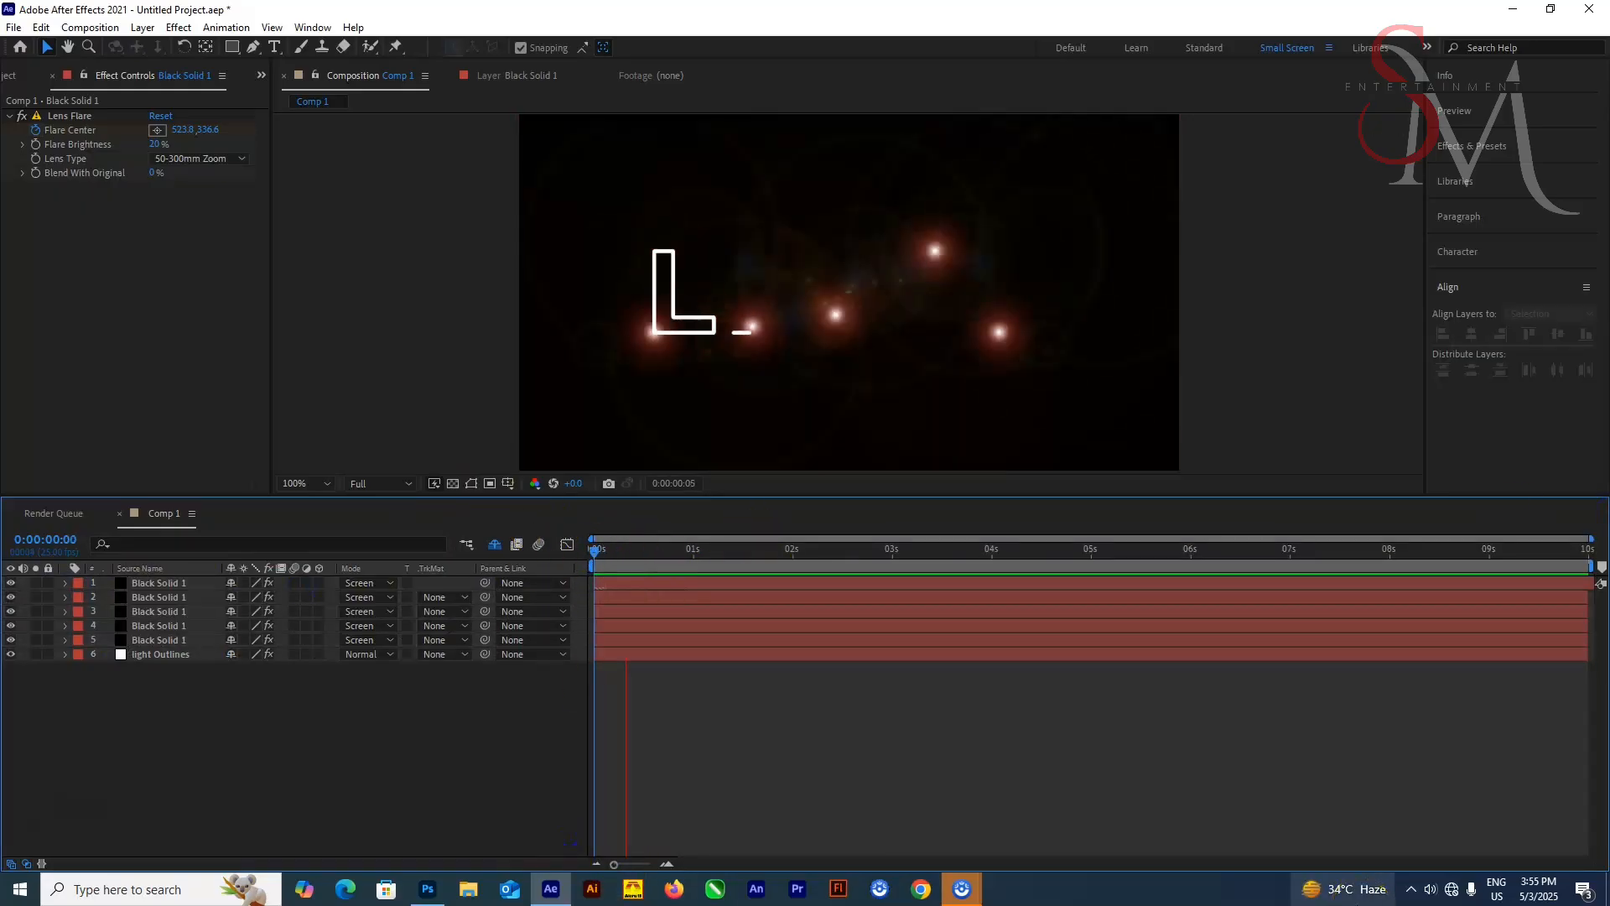
key(space)
mouse_move(858, 551)
mouse_down()
mouse_move(777, 566)
mouse_move(865, 545)
mouse_up()
Add Opacity keyframes near 3 s so the five solids' flares fade out after the text is written
shift+click(158, 641)
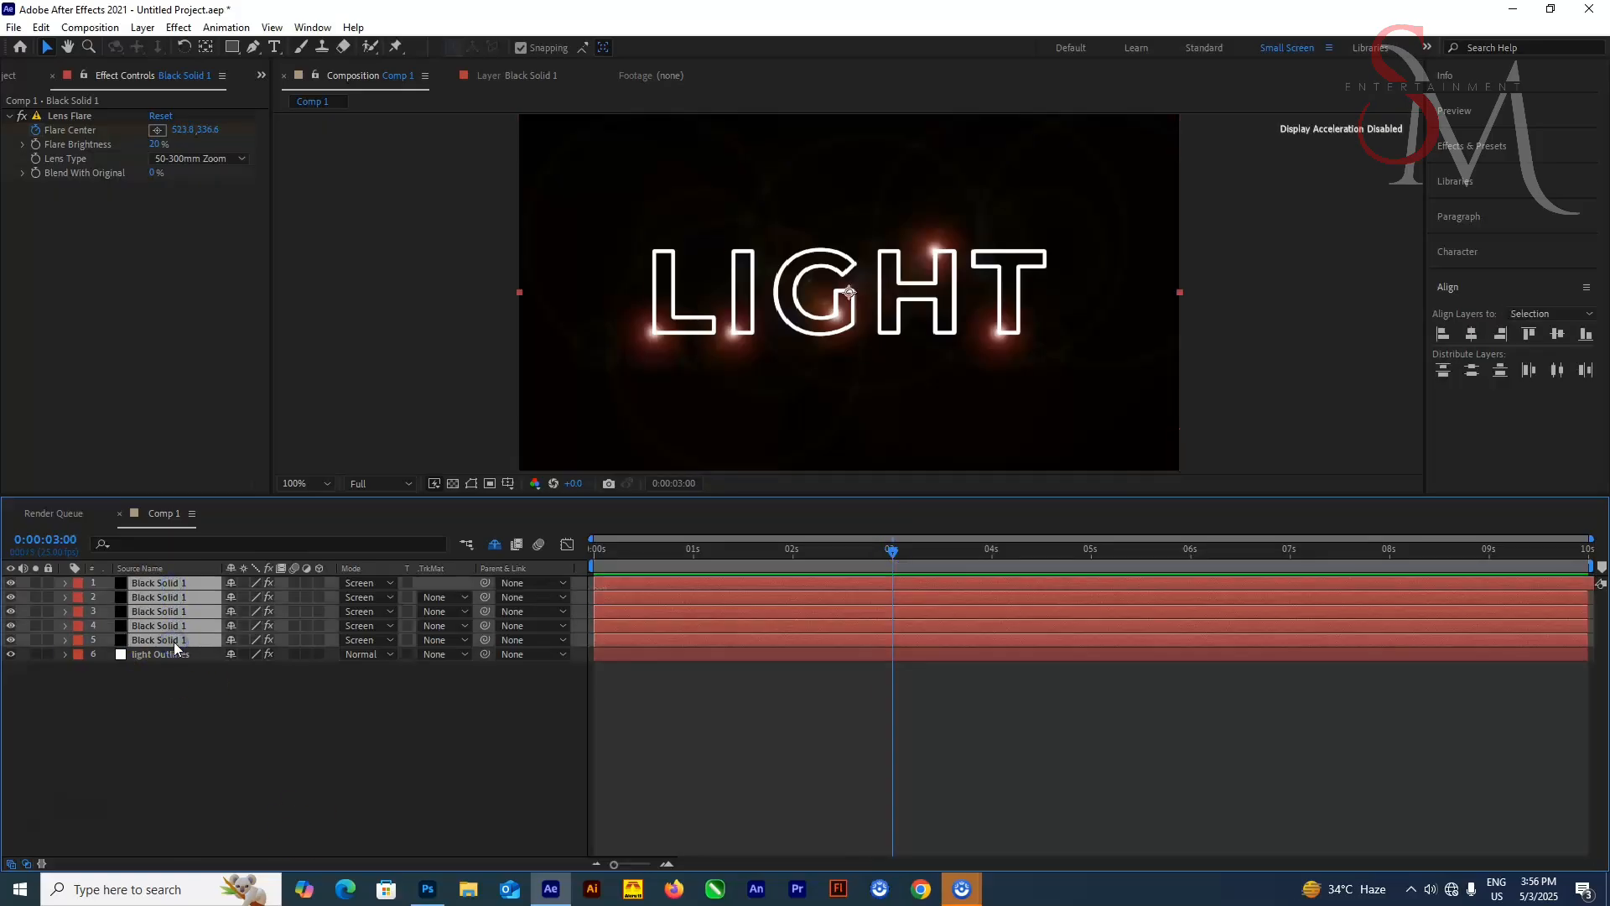
key(t)
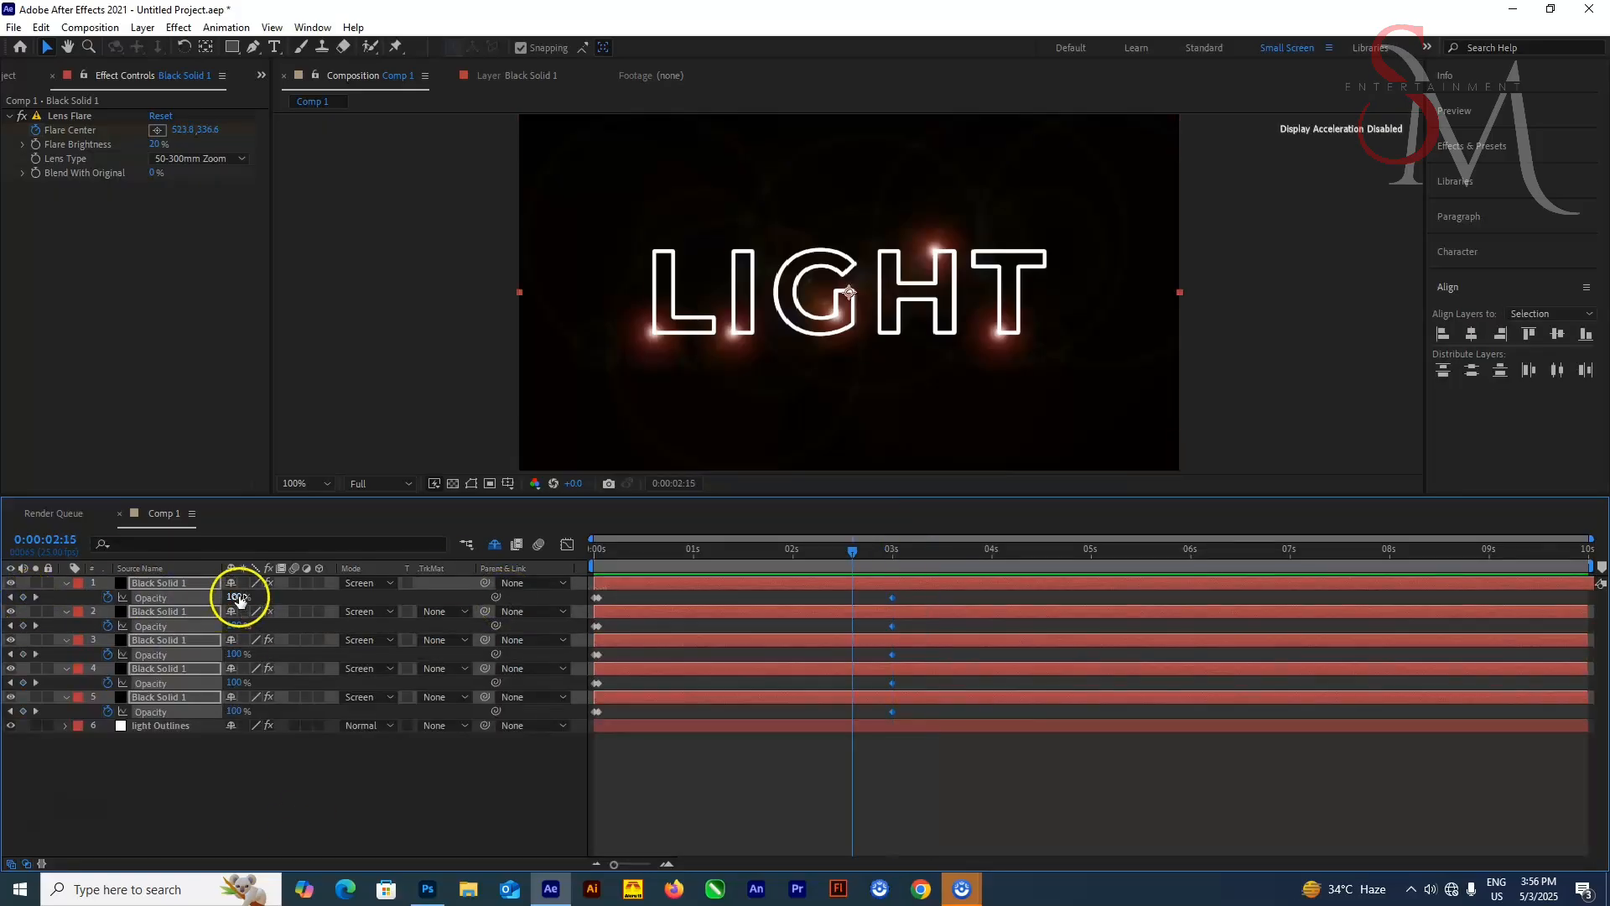
drag(236, 598, 225, 670)
key(ctrl+z)
drag(236, 598, 166, 604)
key(Home)
key(space)
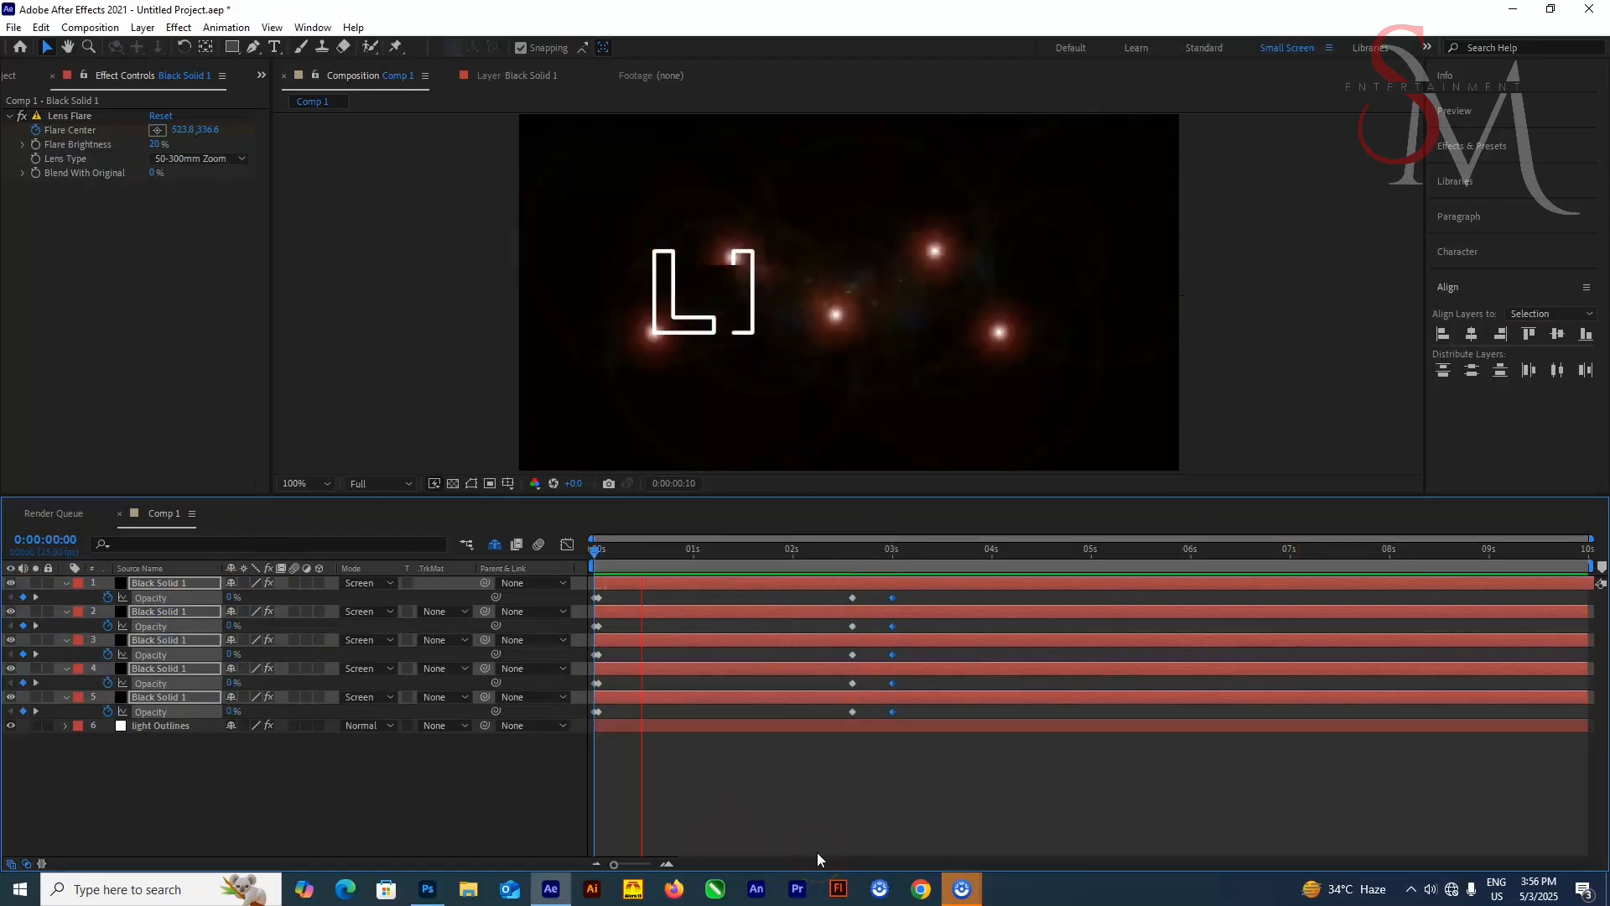
Move the five solids' second Opacity keyframes later to lengthen the flares' fade-in
click(567, 544)
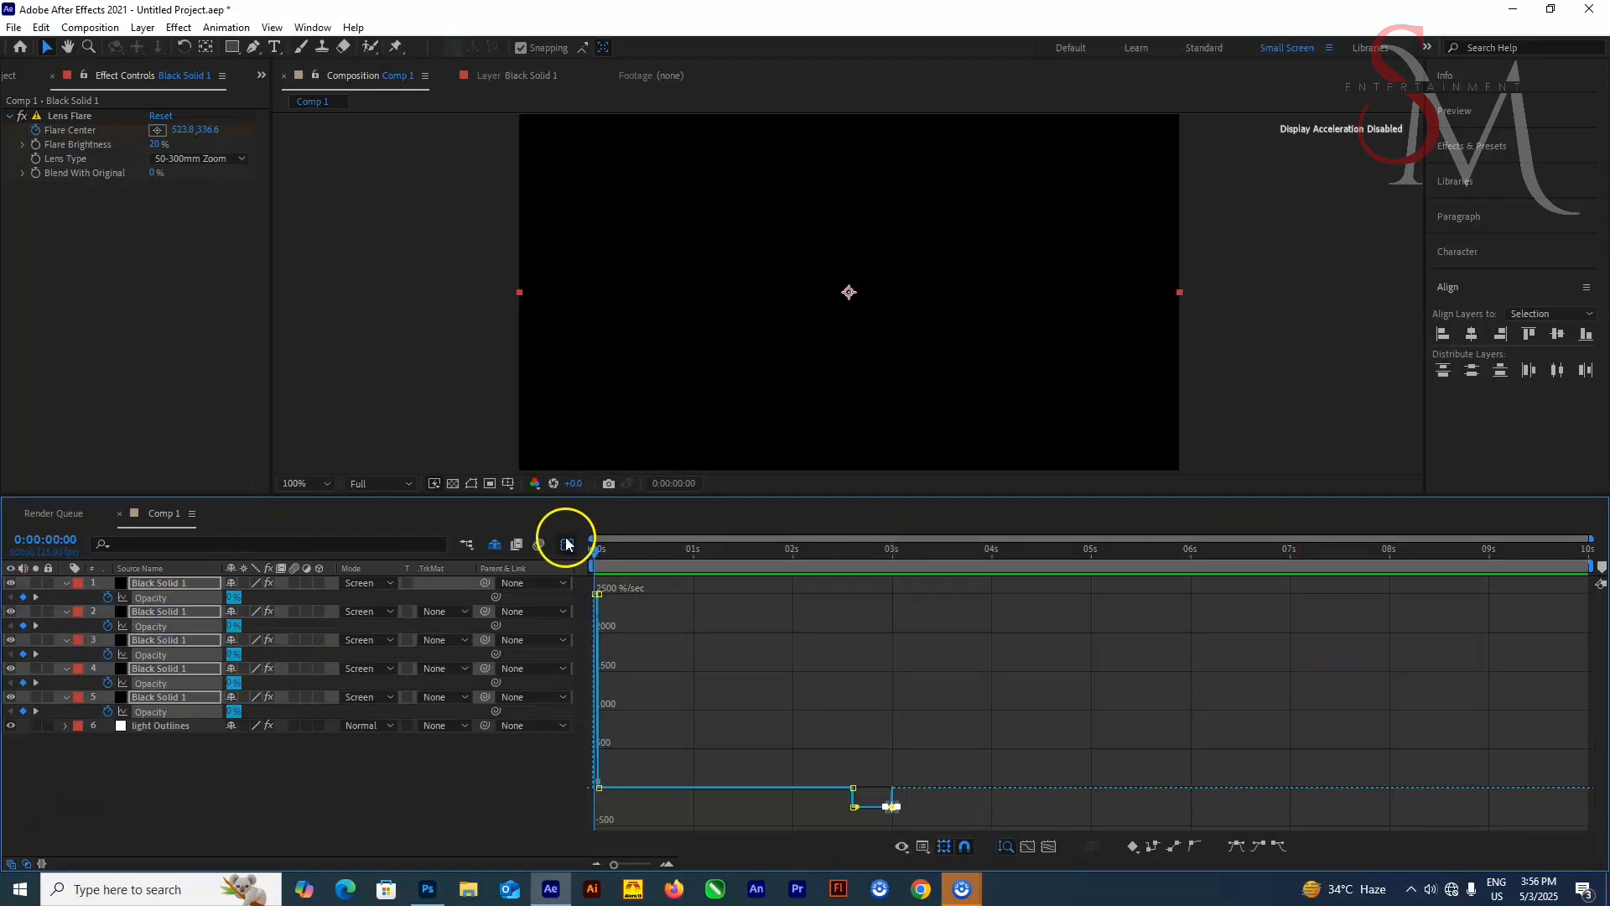
click(567, 544)
drag(637, 592, 596, 718)
click(594, 684)
key(equal)
key(equal)
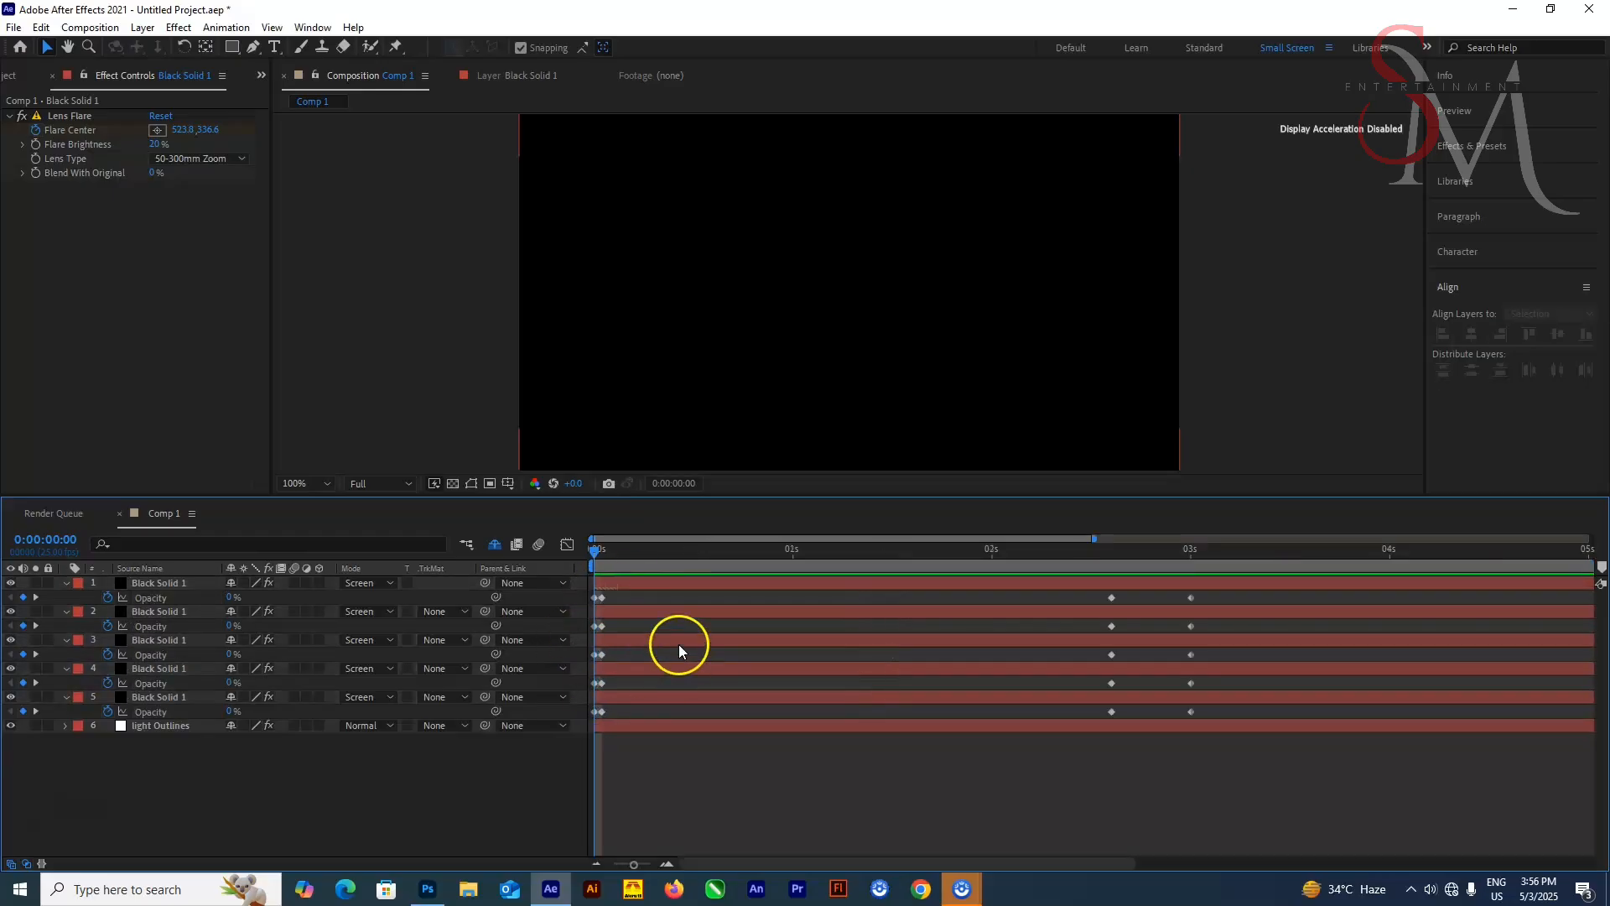
drag(641, 592, 753, 605)
key(minus)
key(minus)
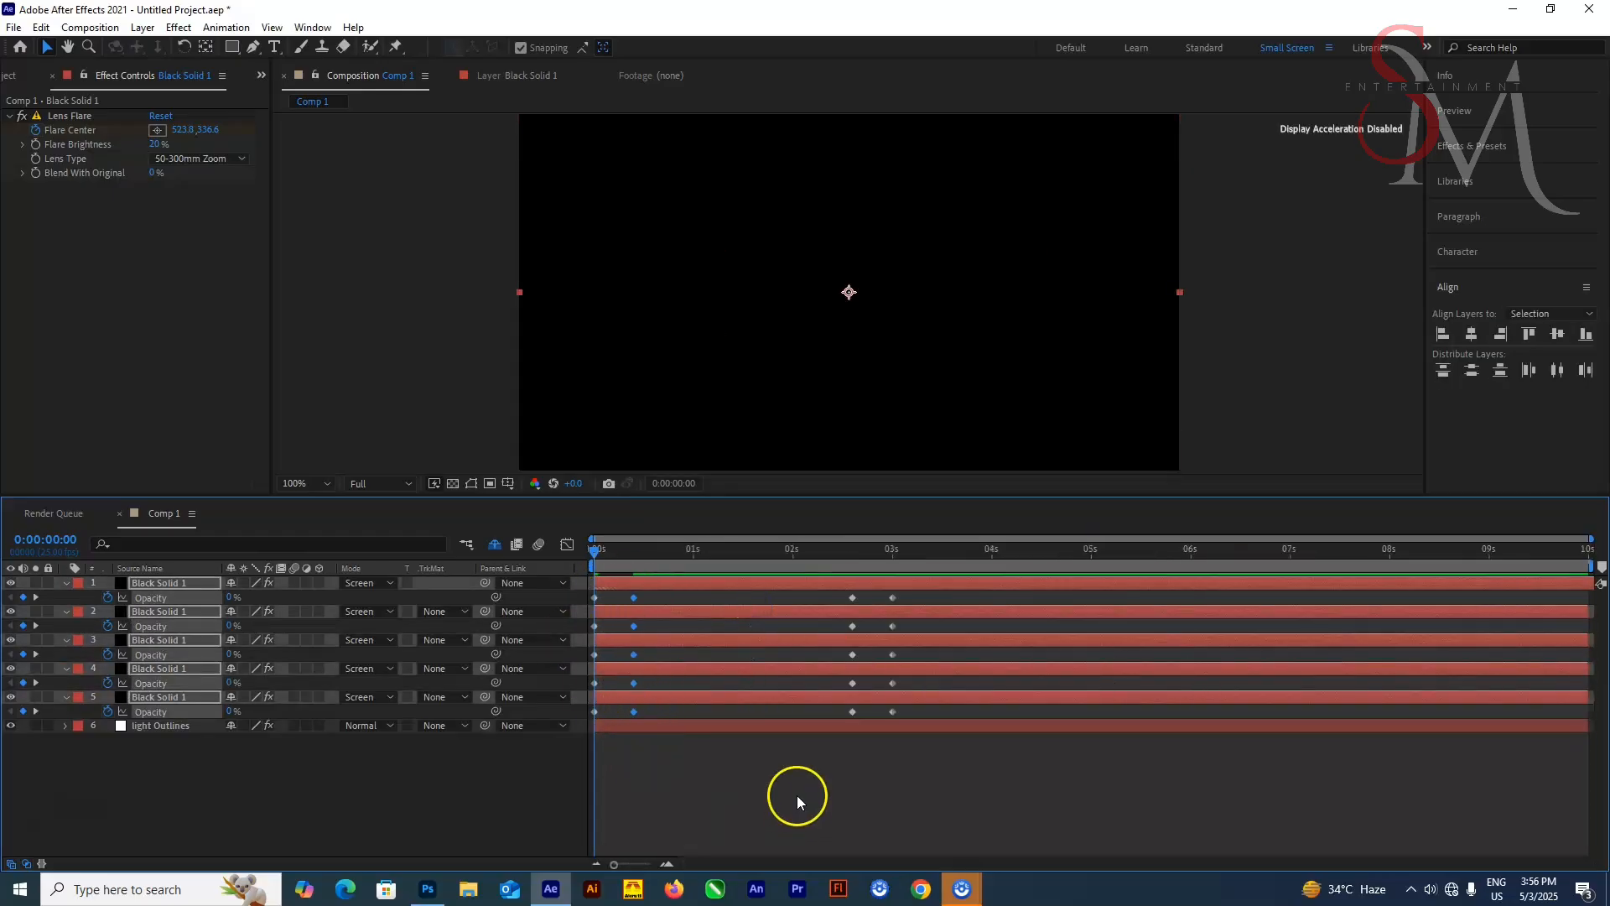
Apply Easy Ease to all the solids' Opacity keyframes and preview the result
key(space)
click(647, 555)
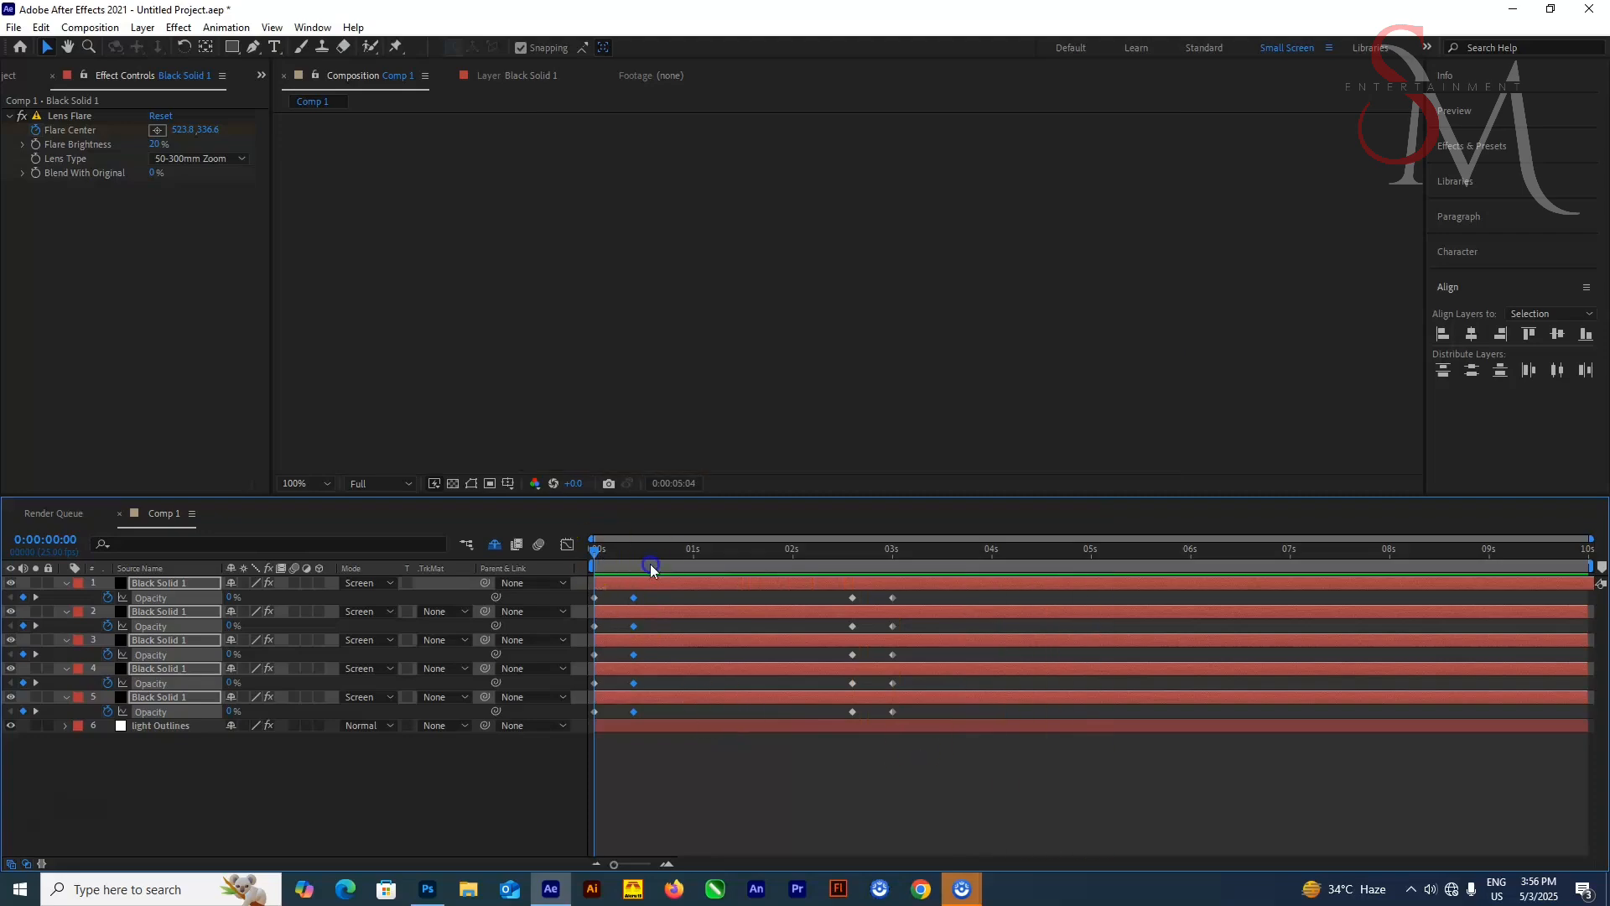
drag(955, 595, 580, 767)
key(F9)
drag(645, 552, 590, 557)
key(space)
key(space)
click(747, 798)
key(space)
key(space)
click(561, 612)
click(650, 592)
key(ctrl+z)
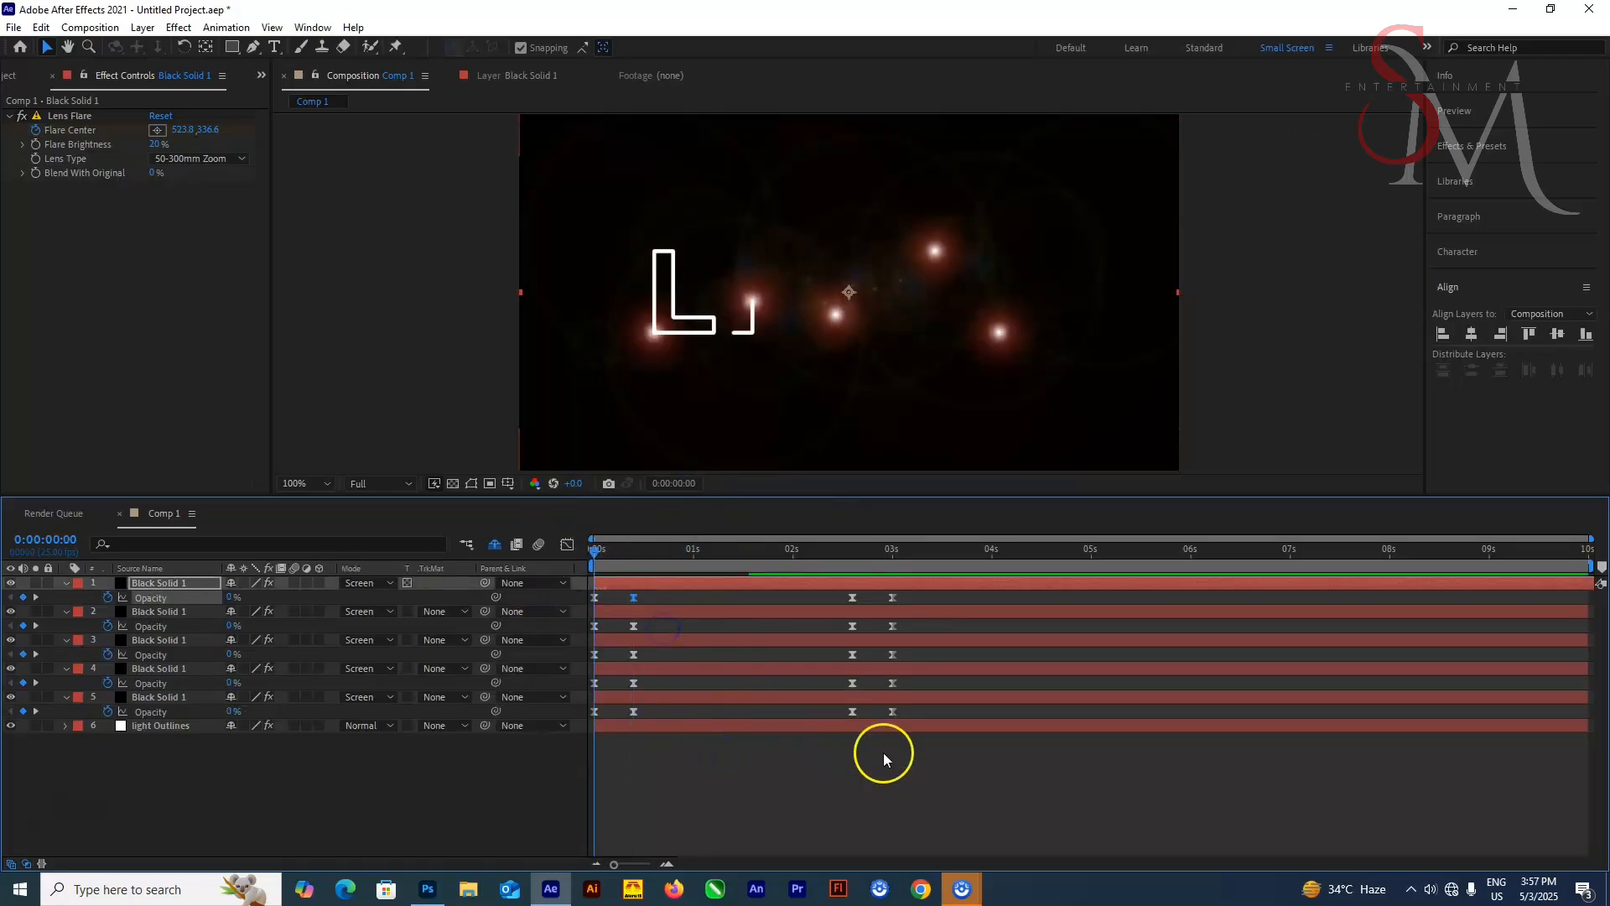
Reveal the solids' keyframes and trim the in points of solids 3 and 2 to where their flares start moving
key(space)
key(space)
double_click(161, 583)
shift+click(163, 699)
key(u)
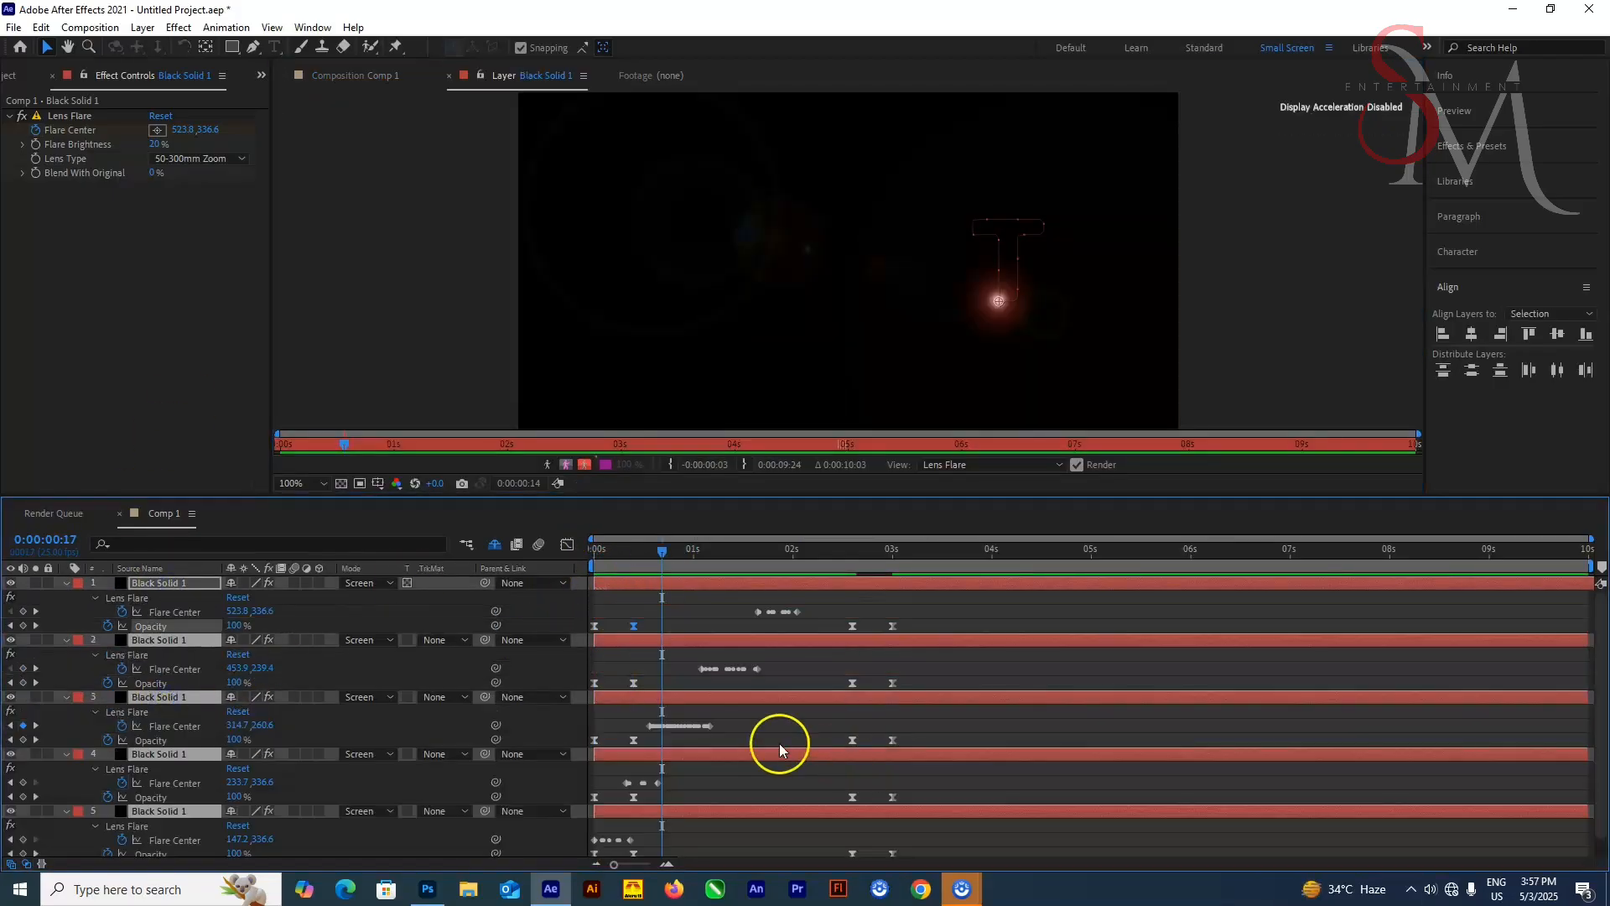
scroll(723, 762, down, 1)
drag(662, 572, 641, 573)
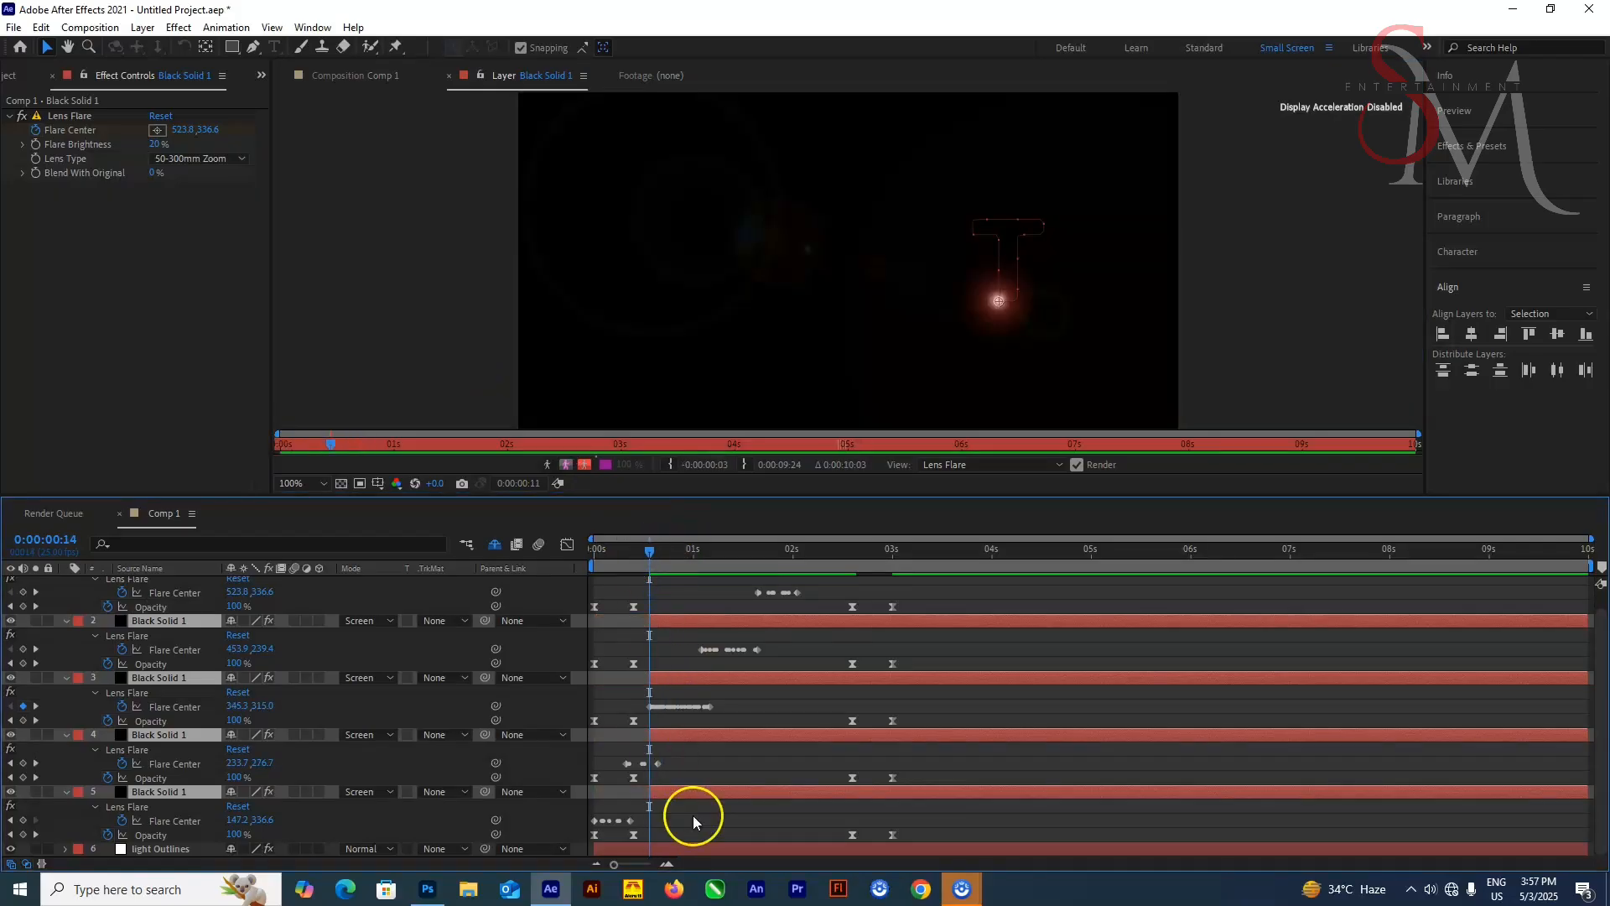
click(698, 699)
click(688, 676)
key(alt+[)
mouse_move(596, 560)
mouse_down()
mouse_move(759, 586)
mouse_move(626, 552)
mouse_up()
click(721, 625)
key(alt+[)
Trim the in points of solids 1 and 4 to where their flares start moving, then preview
scroll(725, 628, up, 1)
click(760, 585)
key(alt+[)
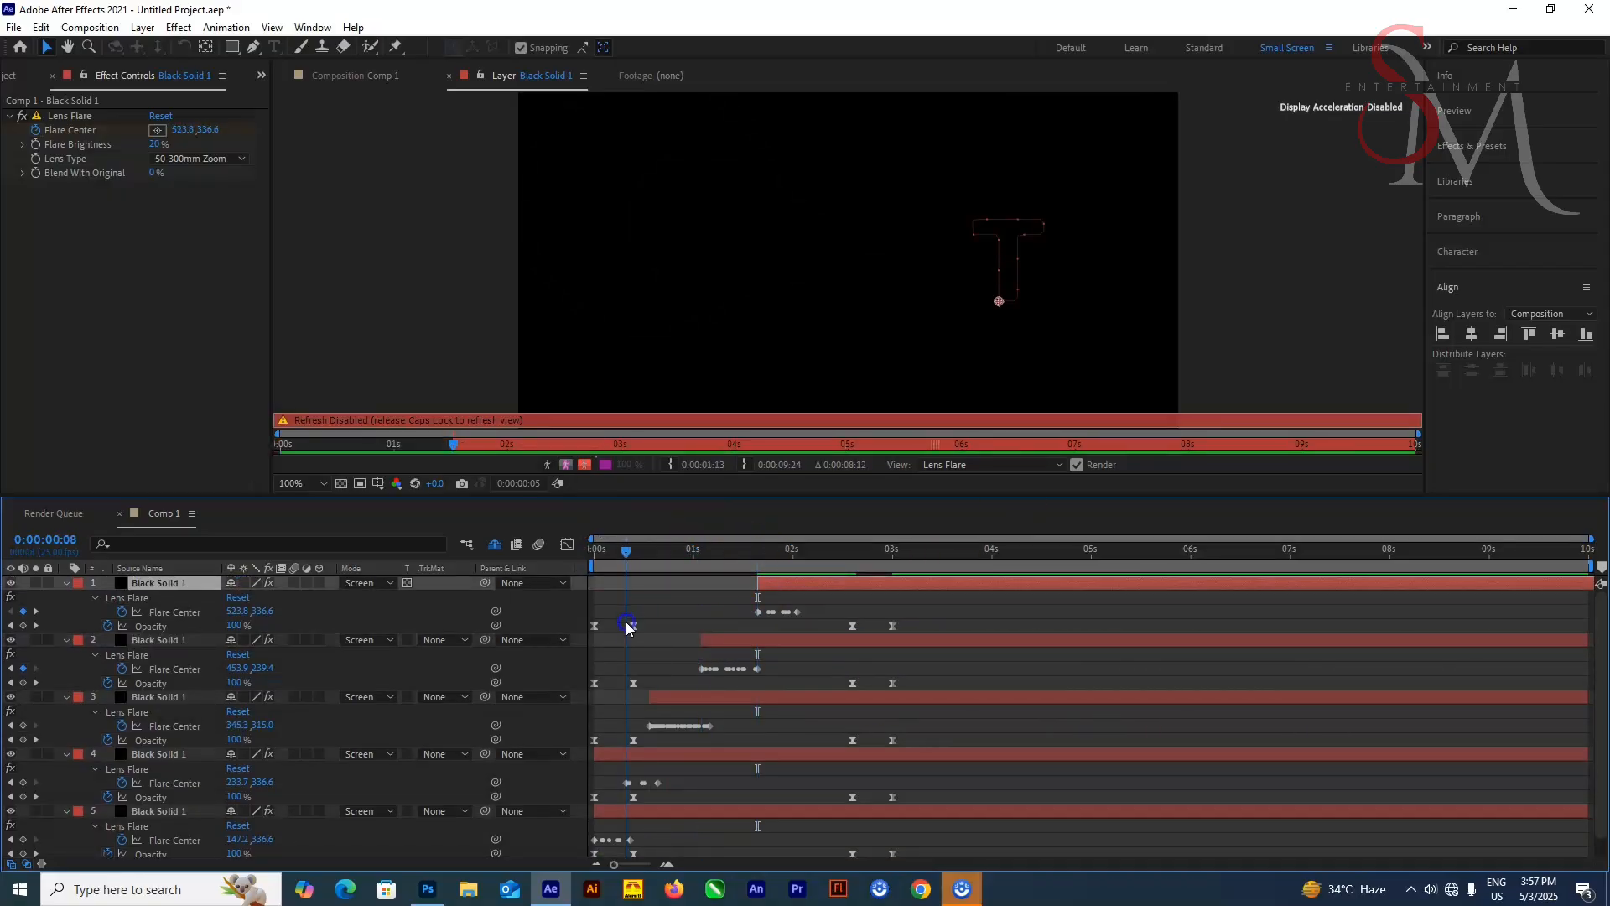
click(649, 754)
key(alt+[)
key(space)
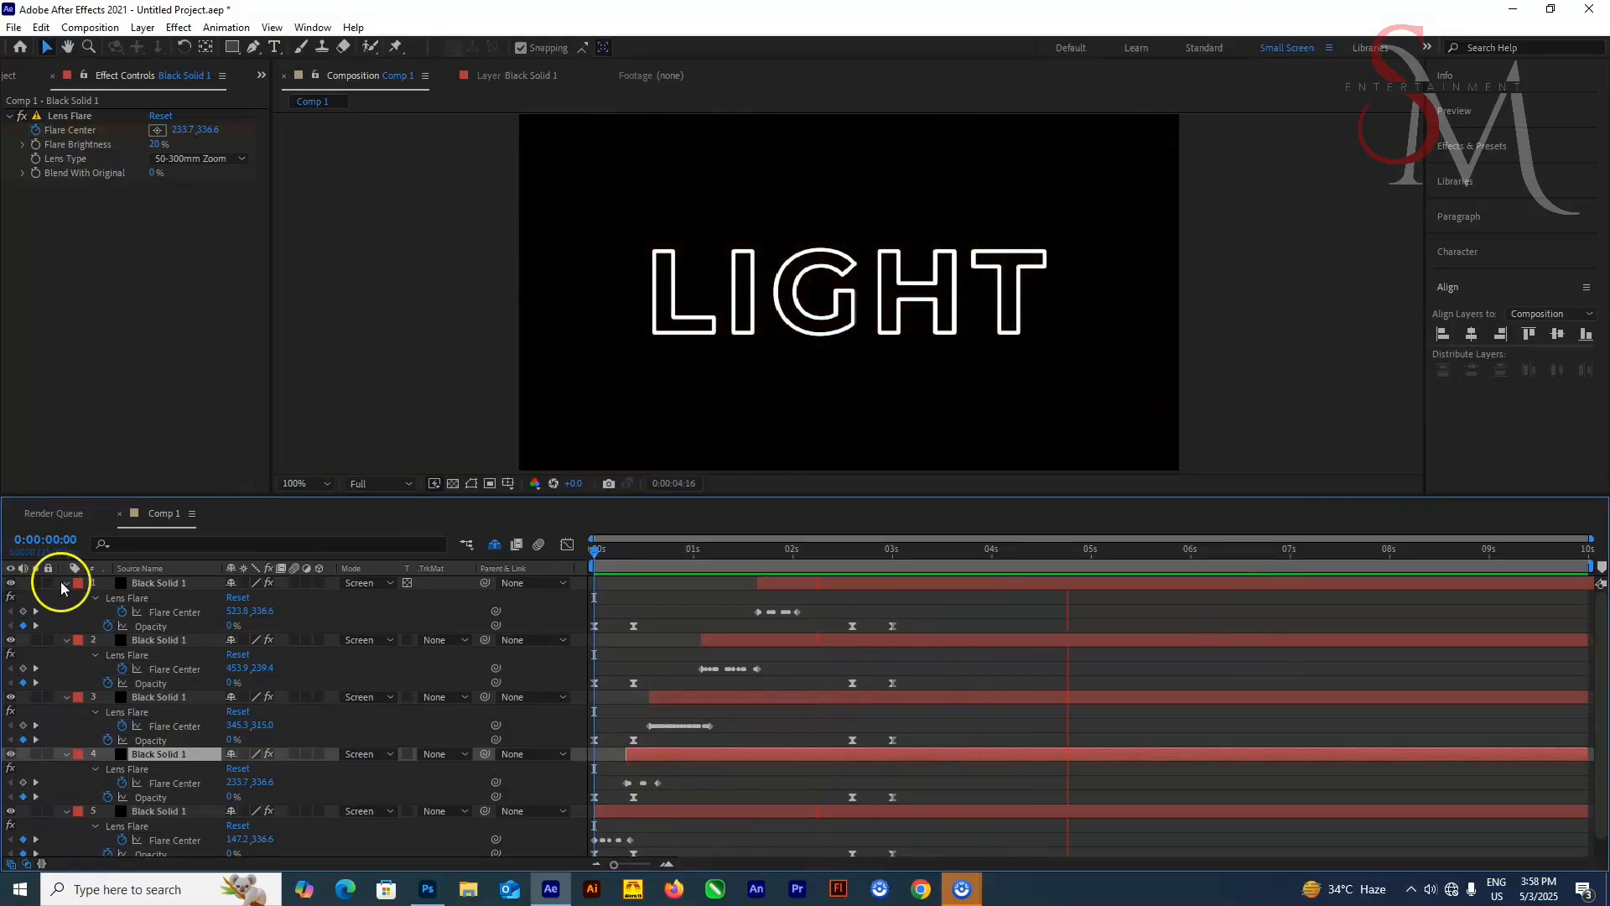
Collapse the solids' property lists and preview the animation
click(65, 583)
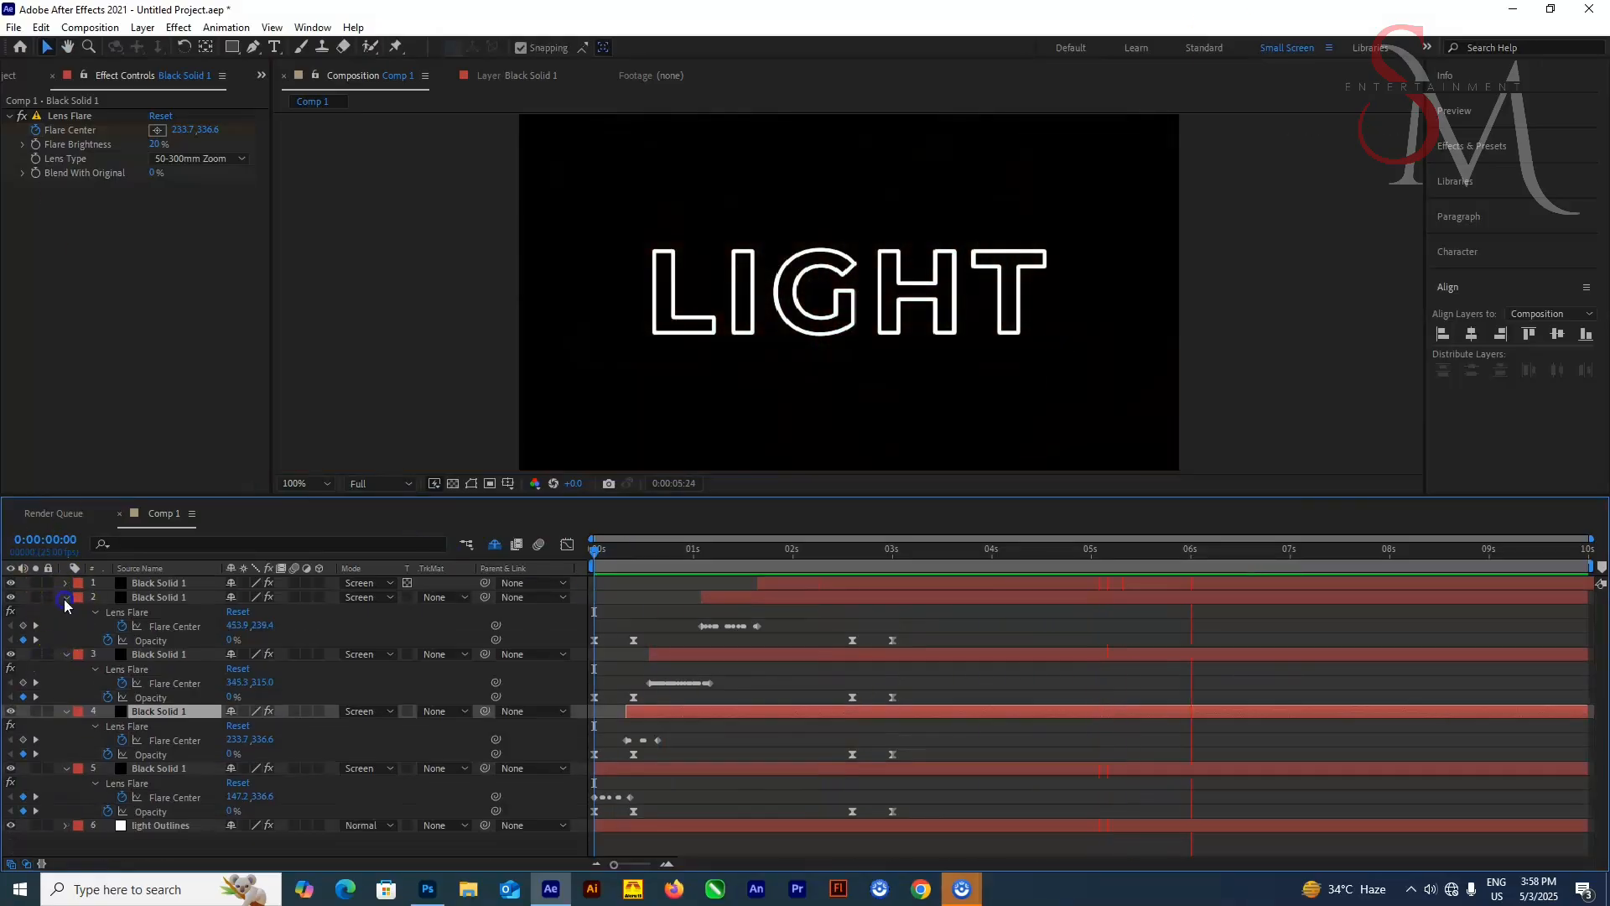
click(65, 598)
click(64, 613)
click(66, 626)
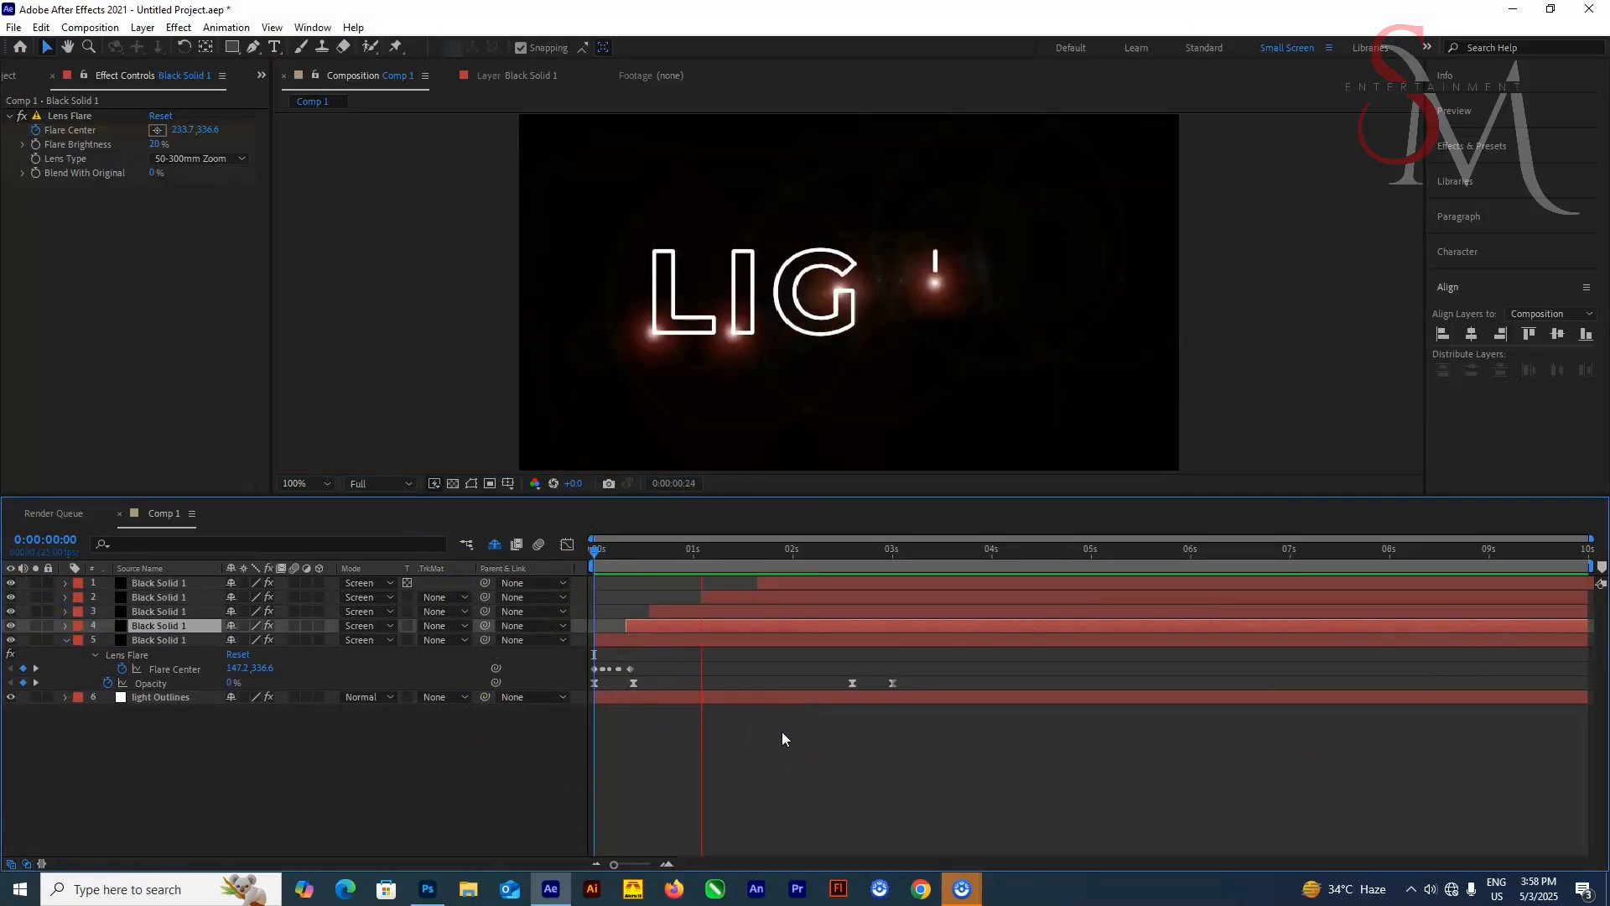
key(space)
key(space)
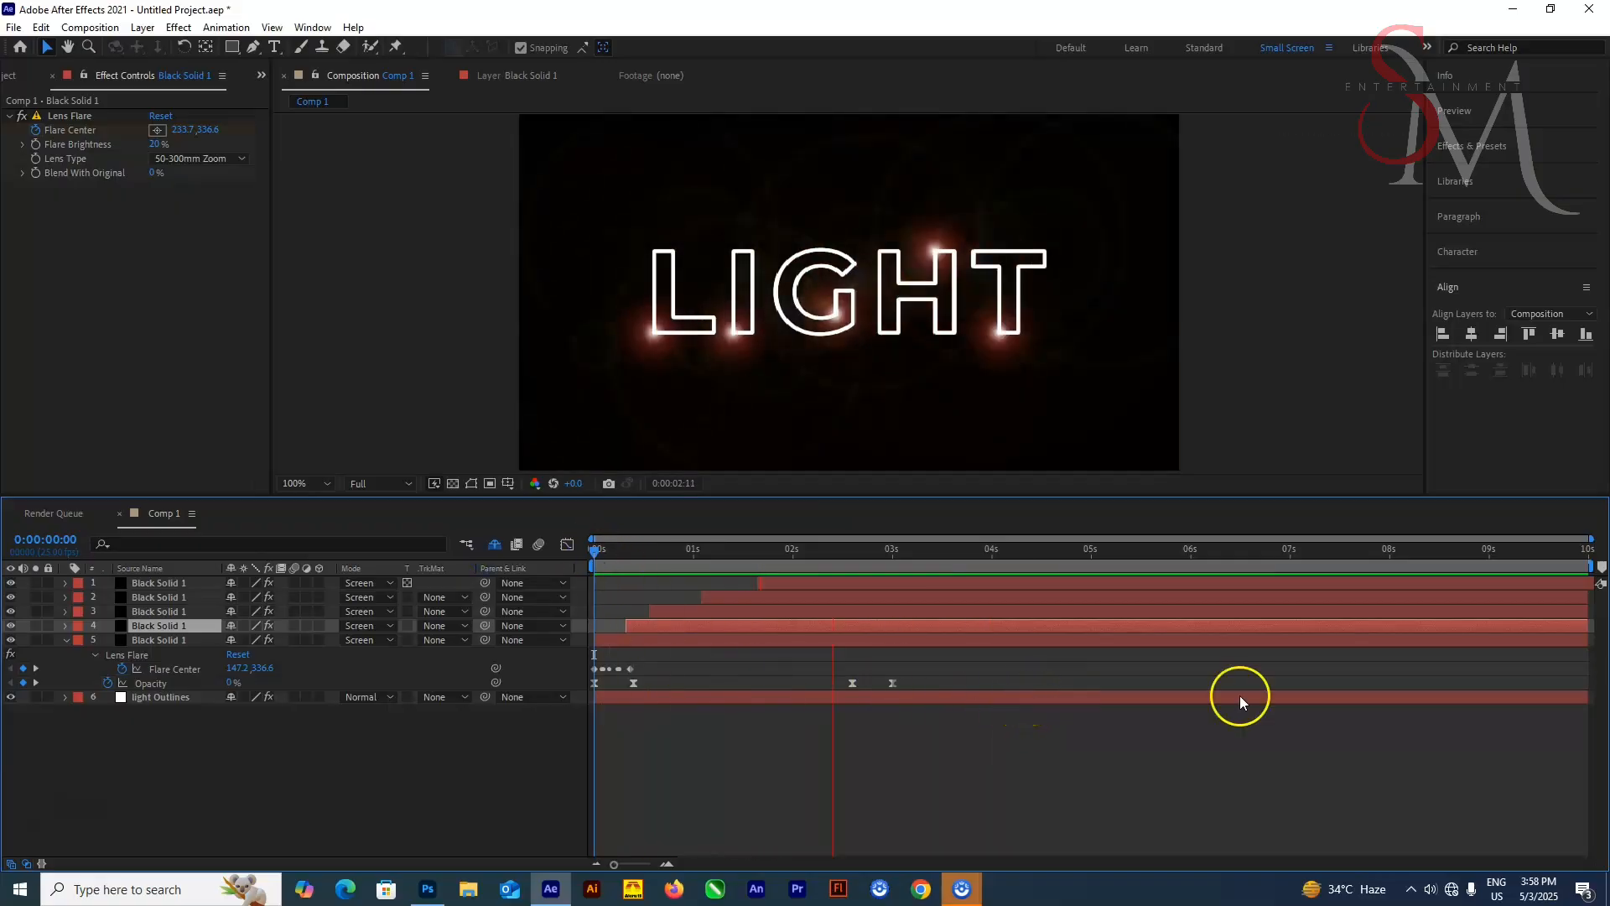
Set the top solid's Lens Flare Brightness to 10%
mouse_move(594, 552)
mouse_down()
mouse_move(871, 579)
mouse_move(923, 550)
mouse_move(590, 555)
mouse_up()
click(870, 579)
click(151, 640)
shift+click(155, 584)
click(155, 144)
text(10)
key(Return)
click(629, 746)
click(164, 583)
click(156, 144)
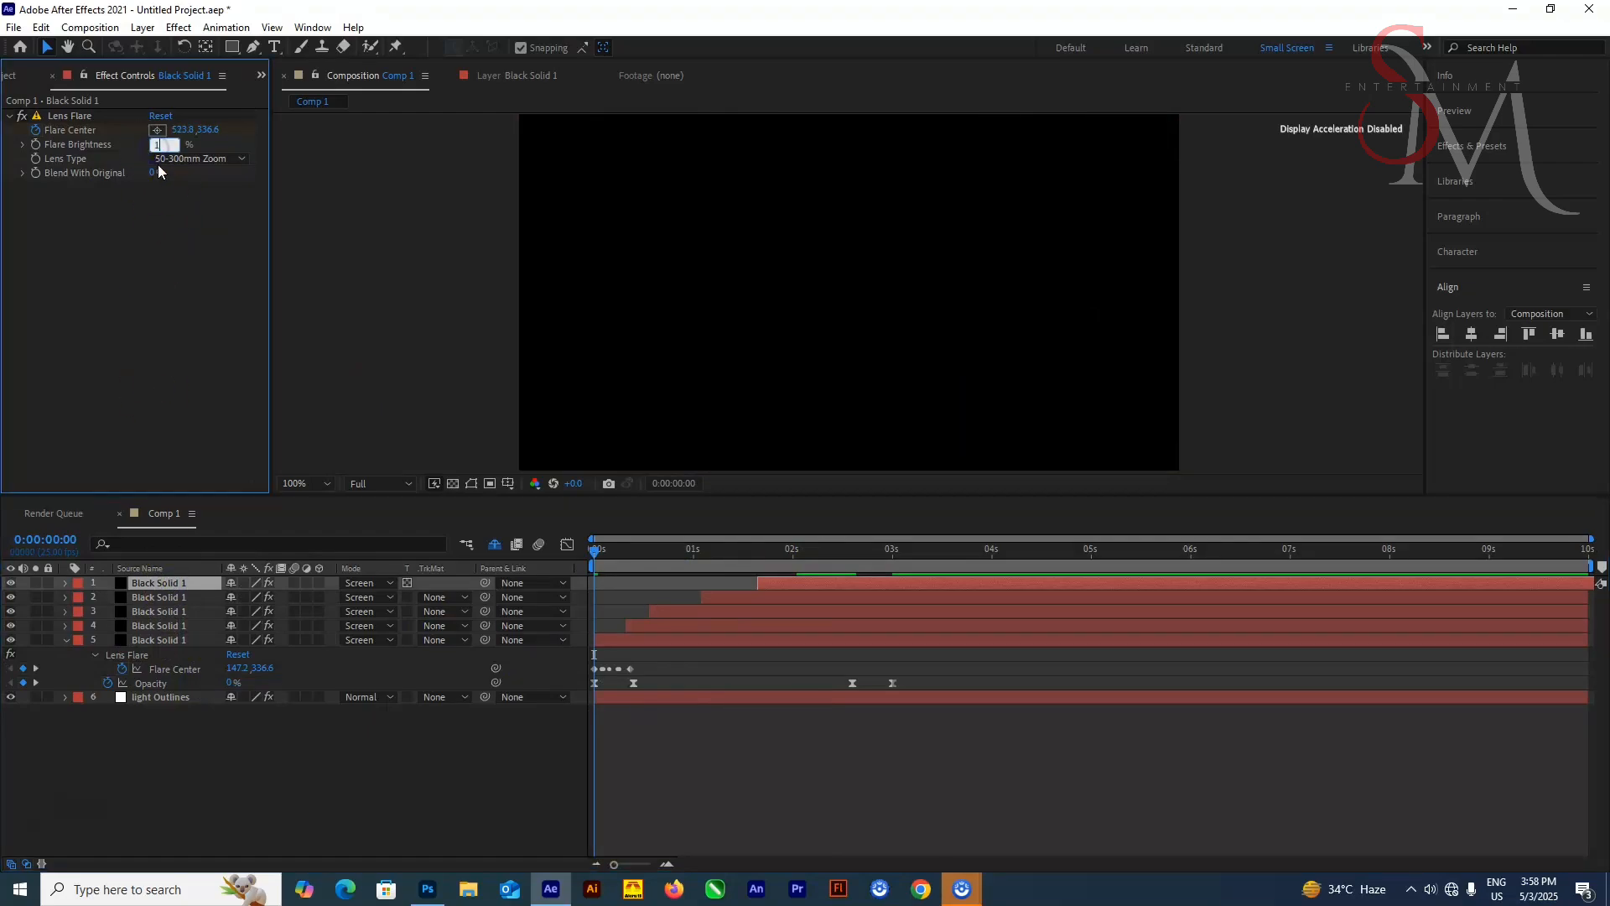
text(10)
key(Return)
Set Lens Flare Brightness to 10% on solids 2, 3 and 4
click(162, 598)
click(157, 145)
text(10)
click(162, 612)
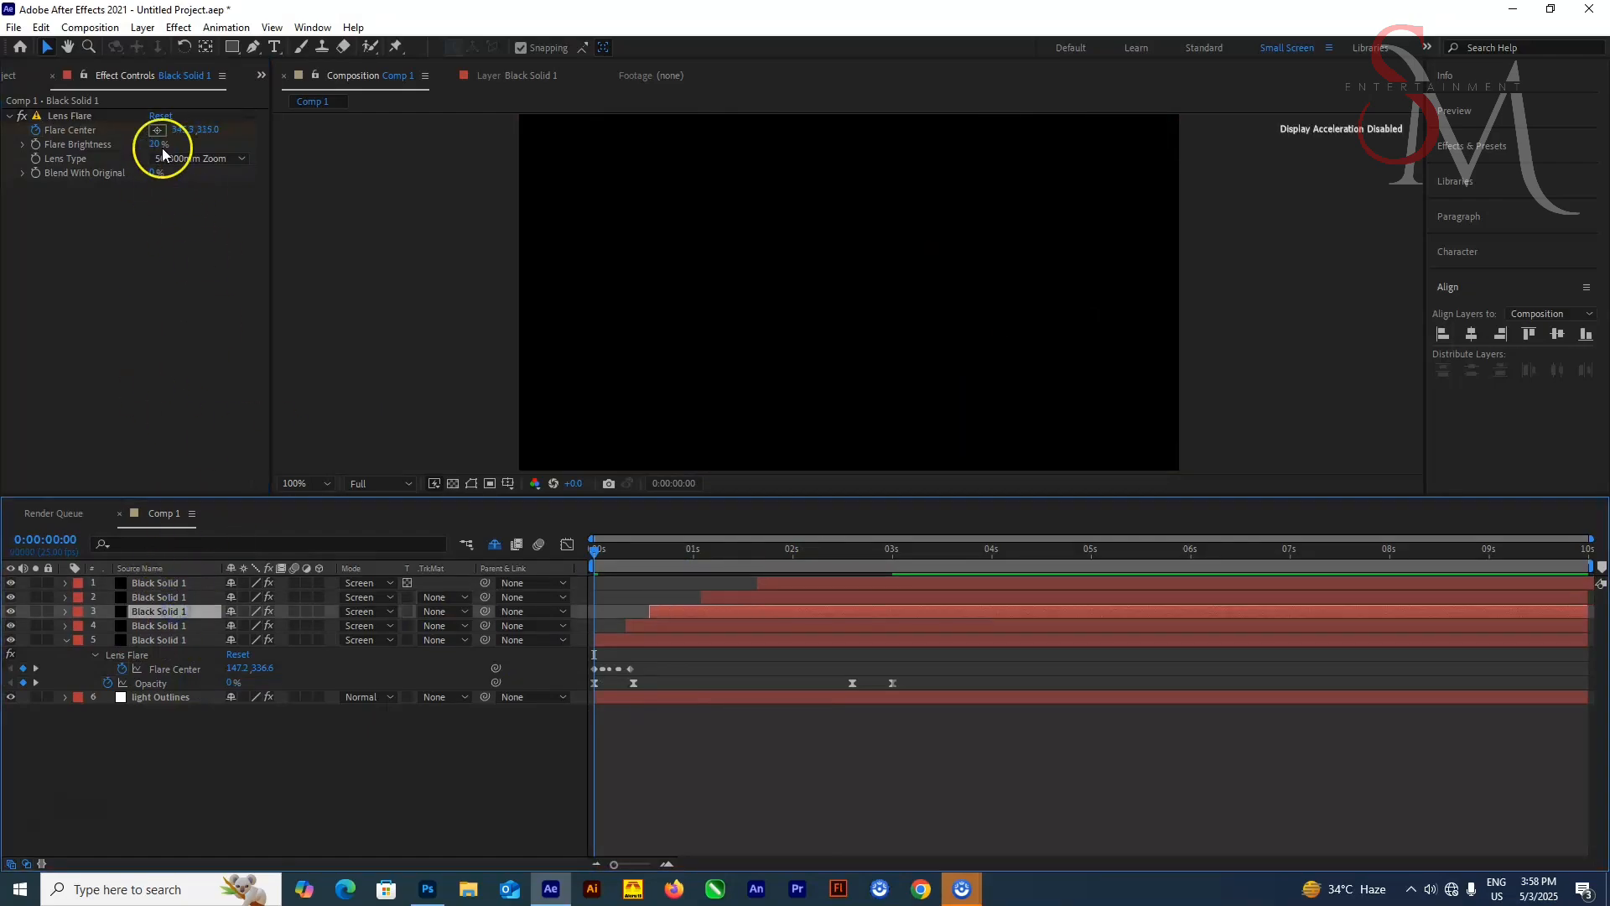
click(157, 145)
text(10)
click(162, 626)
click(157, 145)
text(10)
click(162, 640)
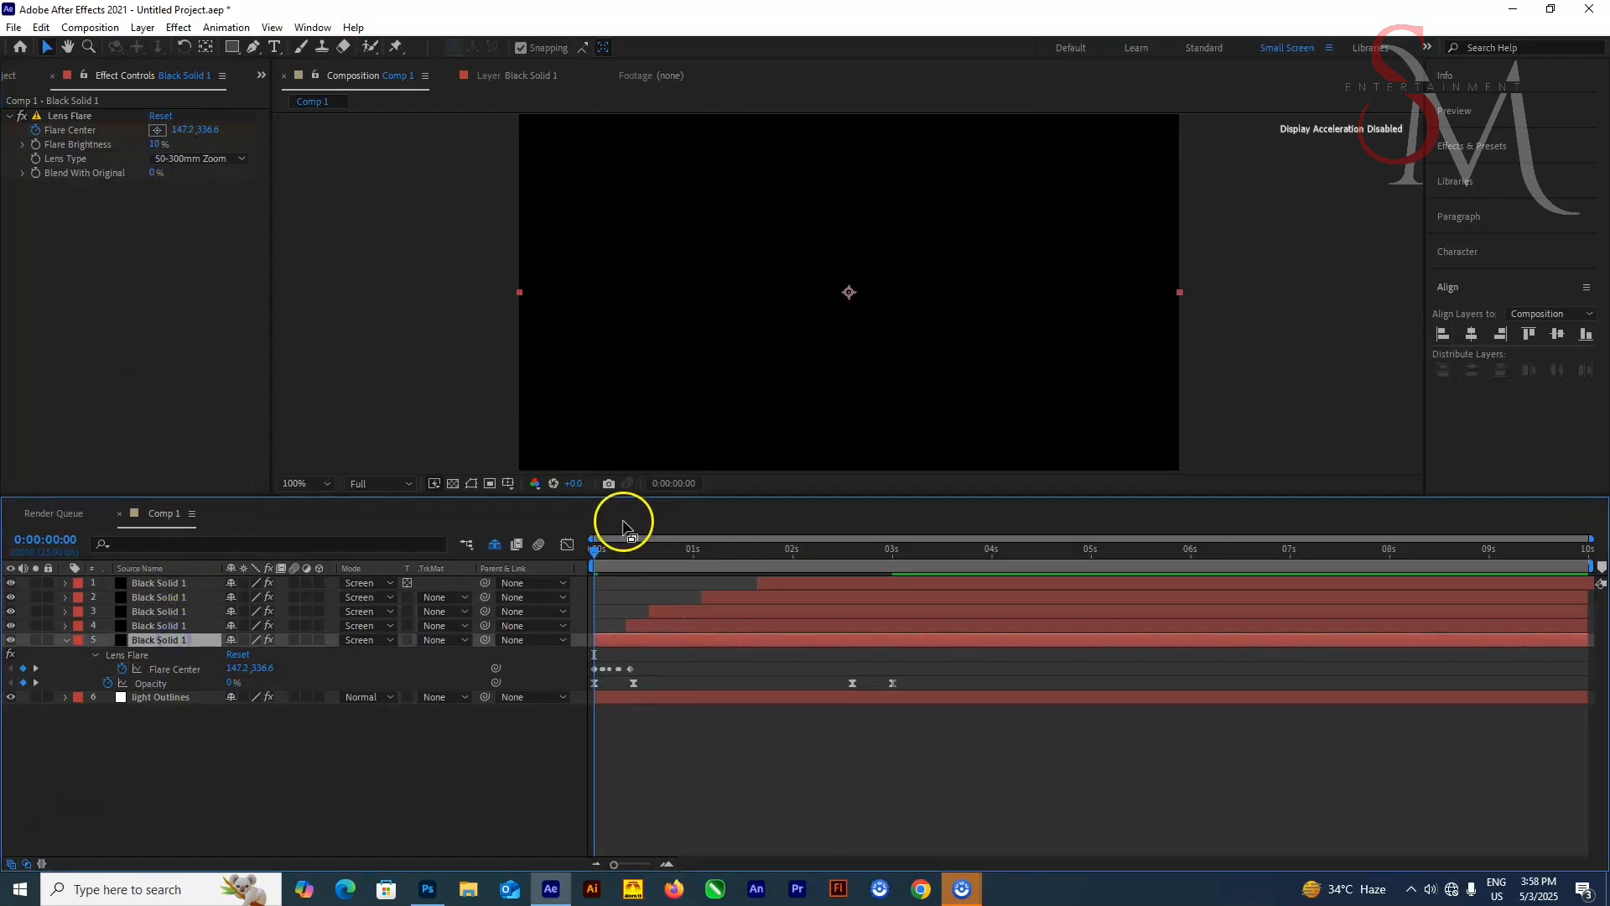
Apply Hue/Saturation to the fifth solid with Master Hue about 133° and Master Saturation 60
key(space)
key(space)
drag(789, 551, 850, 570)
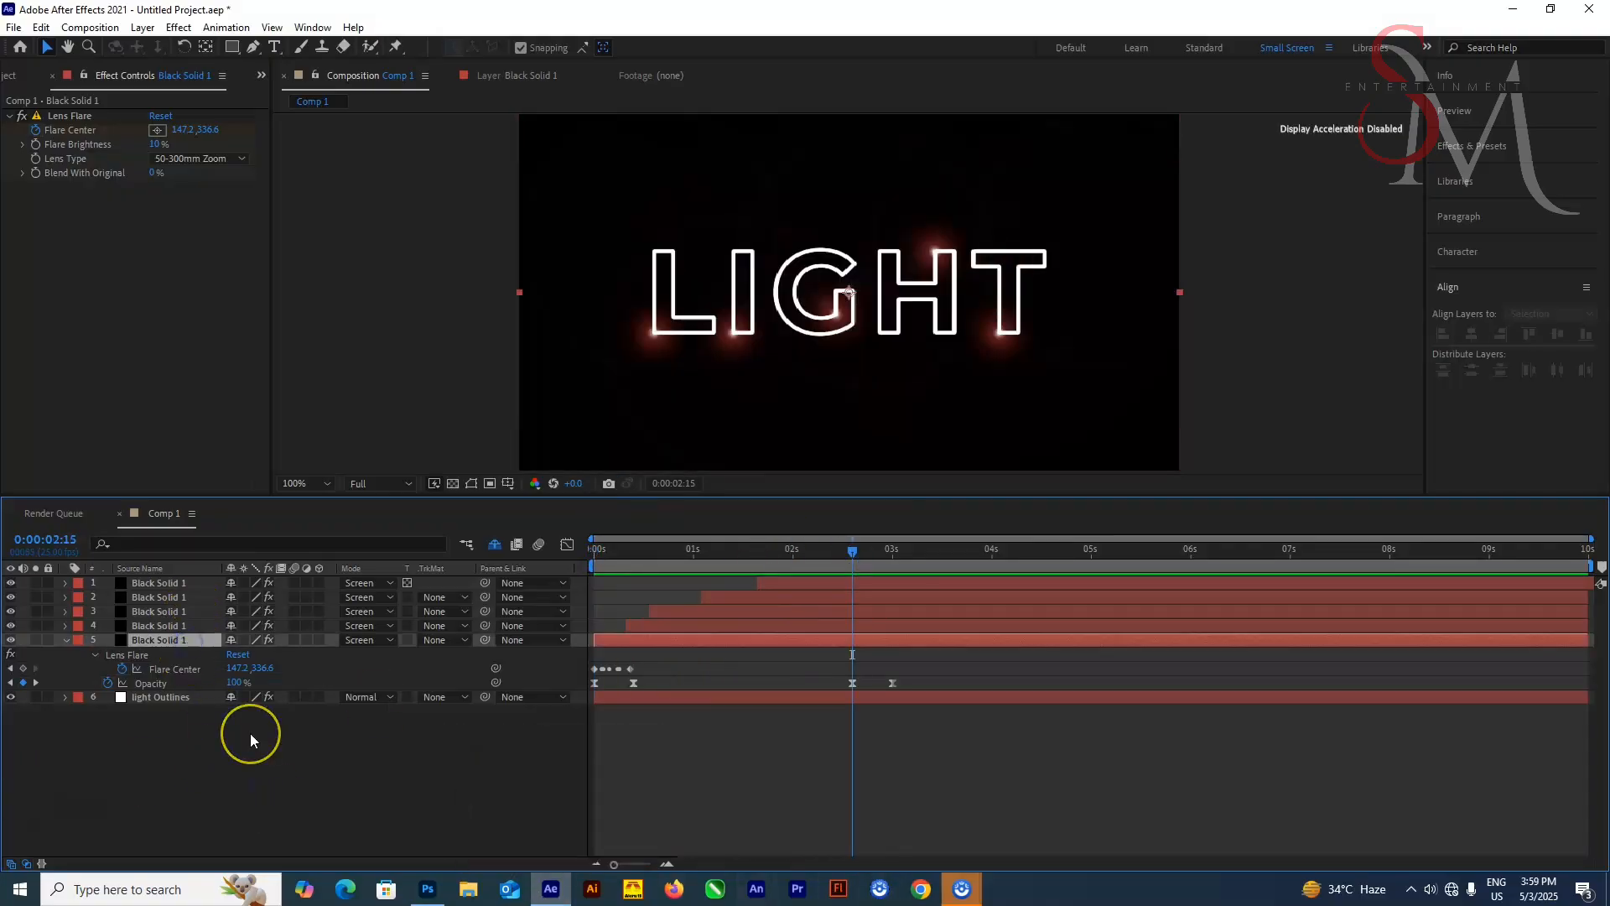
key(ctrl+space)
text(hue)
click(290, 614)
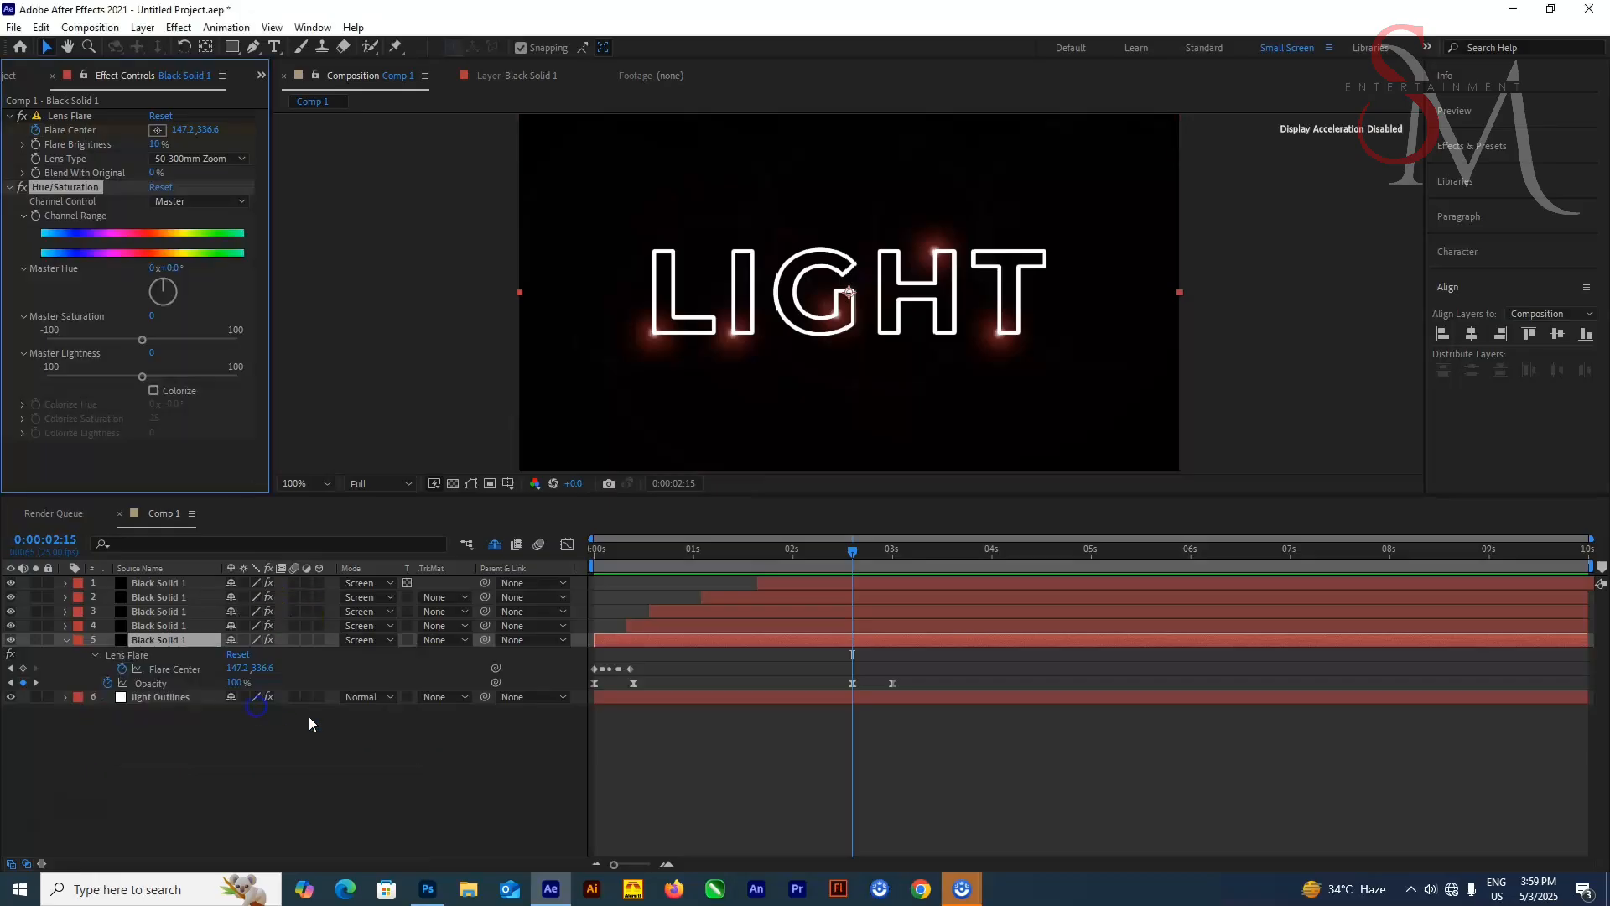
drag(144, 339, 176, 303)
click(173, 668)
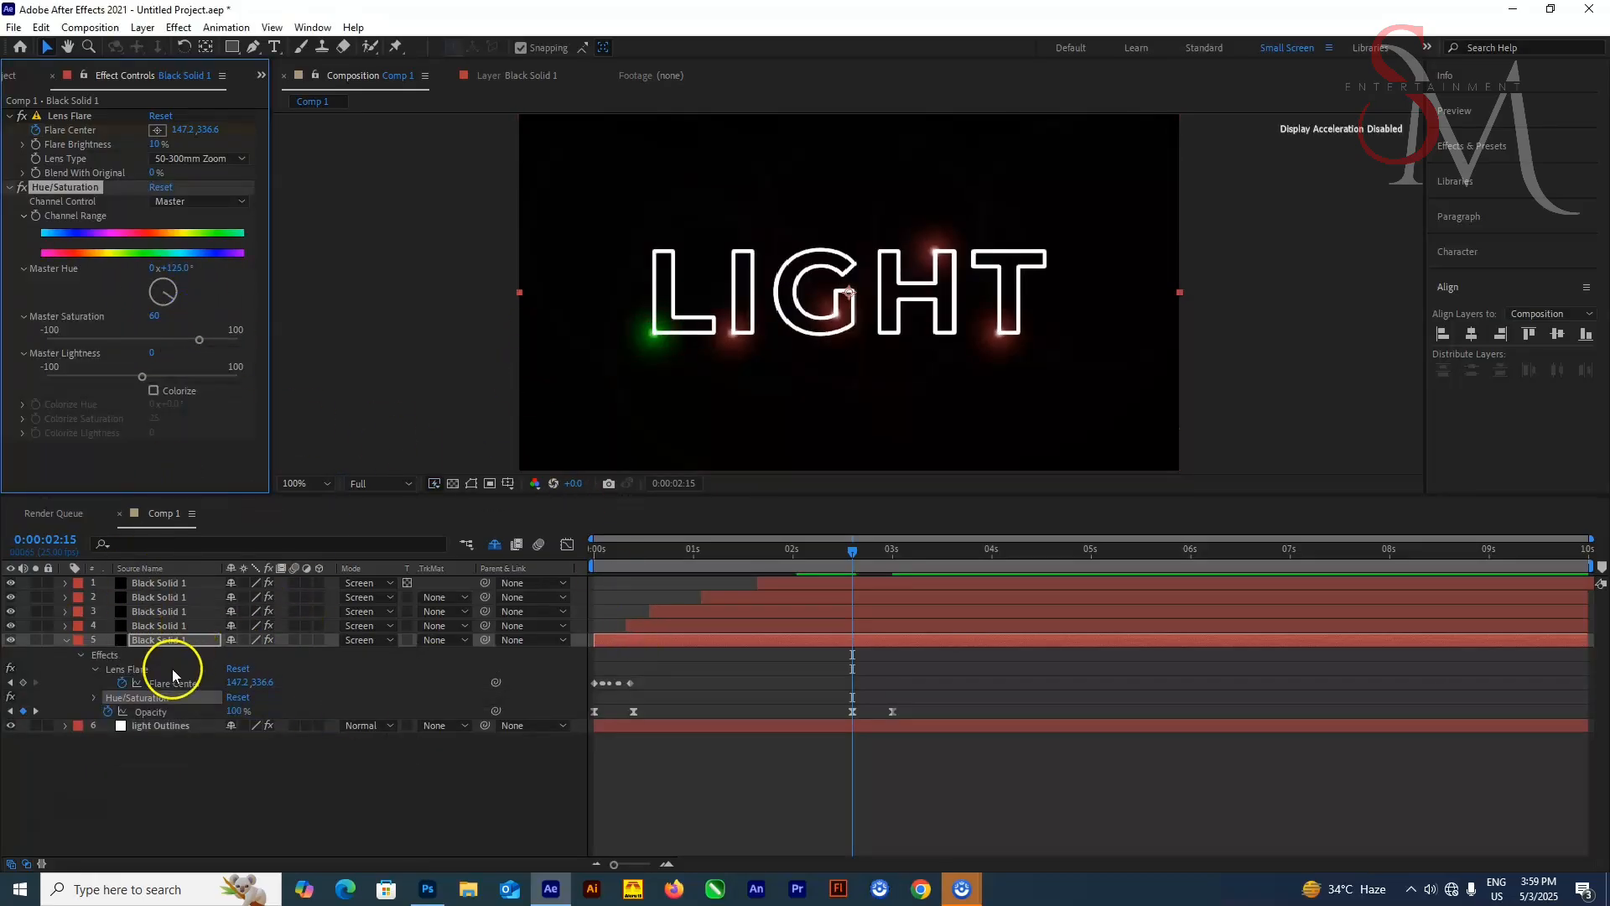
Give the fourth solid a Hue/Saturation effect with Master Hue about 197°
click(68, 118)
double_click(199, 625)
drag(174, 302, 163, 296)
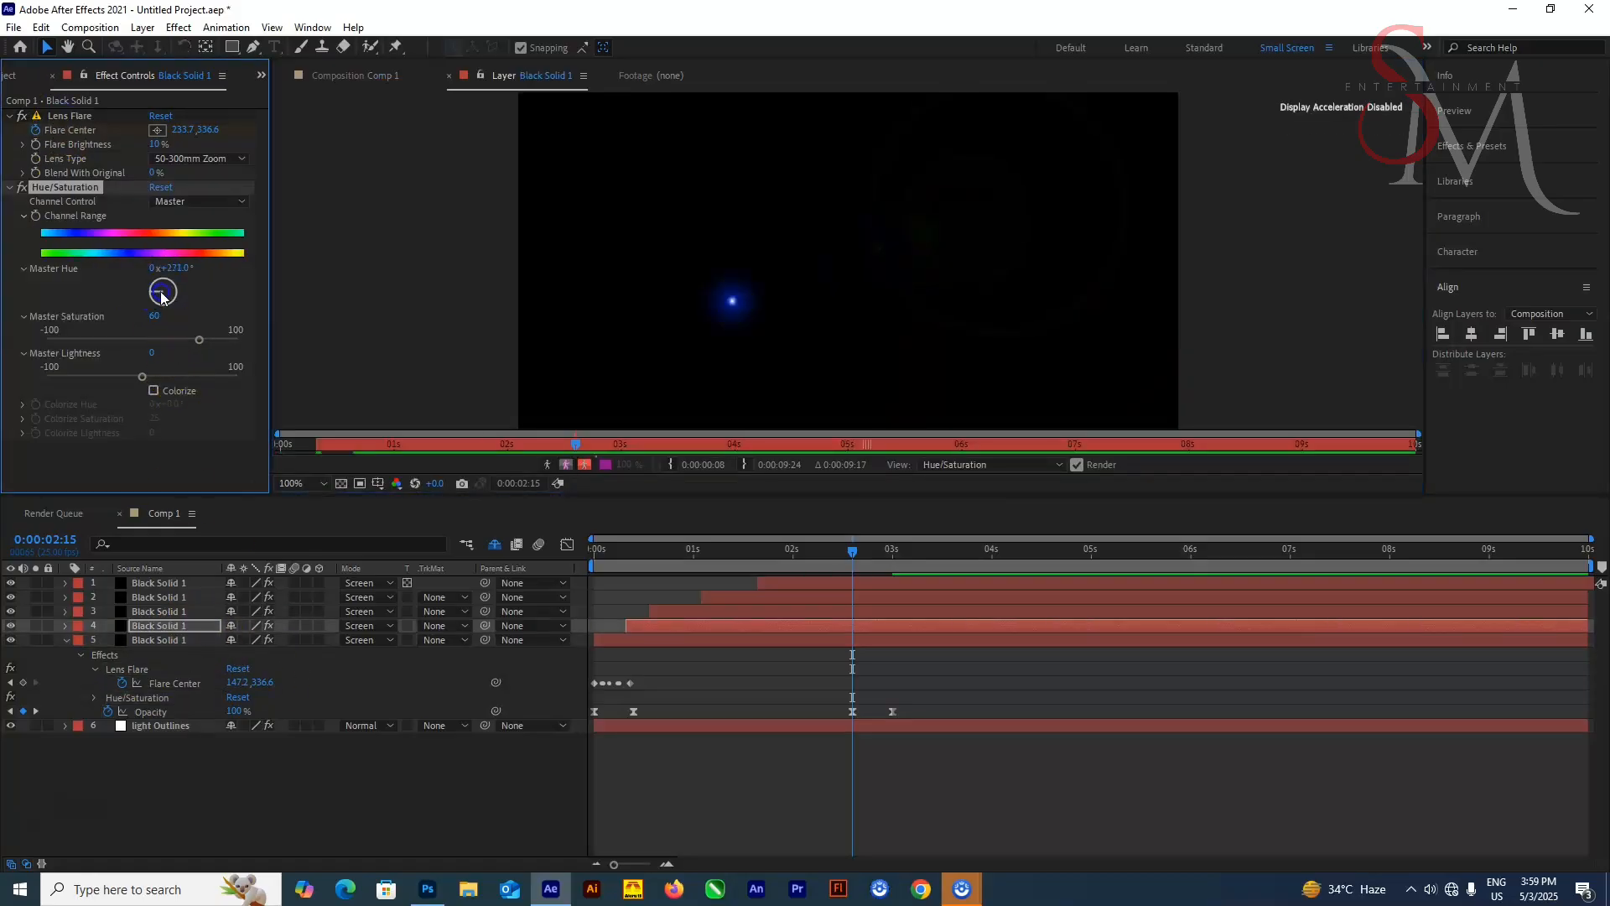
drag(832, 569, 662, 570)
click(353, 74)
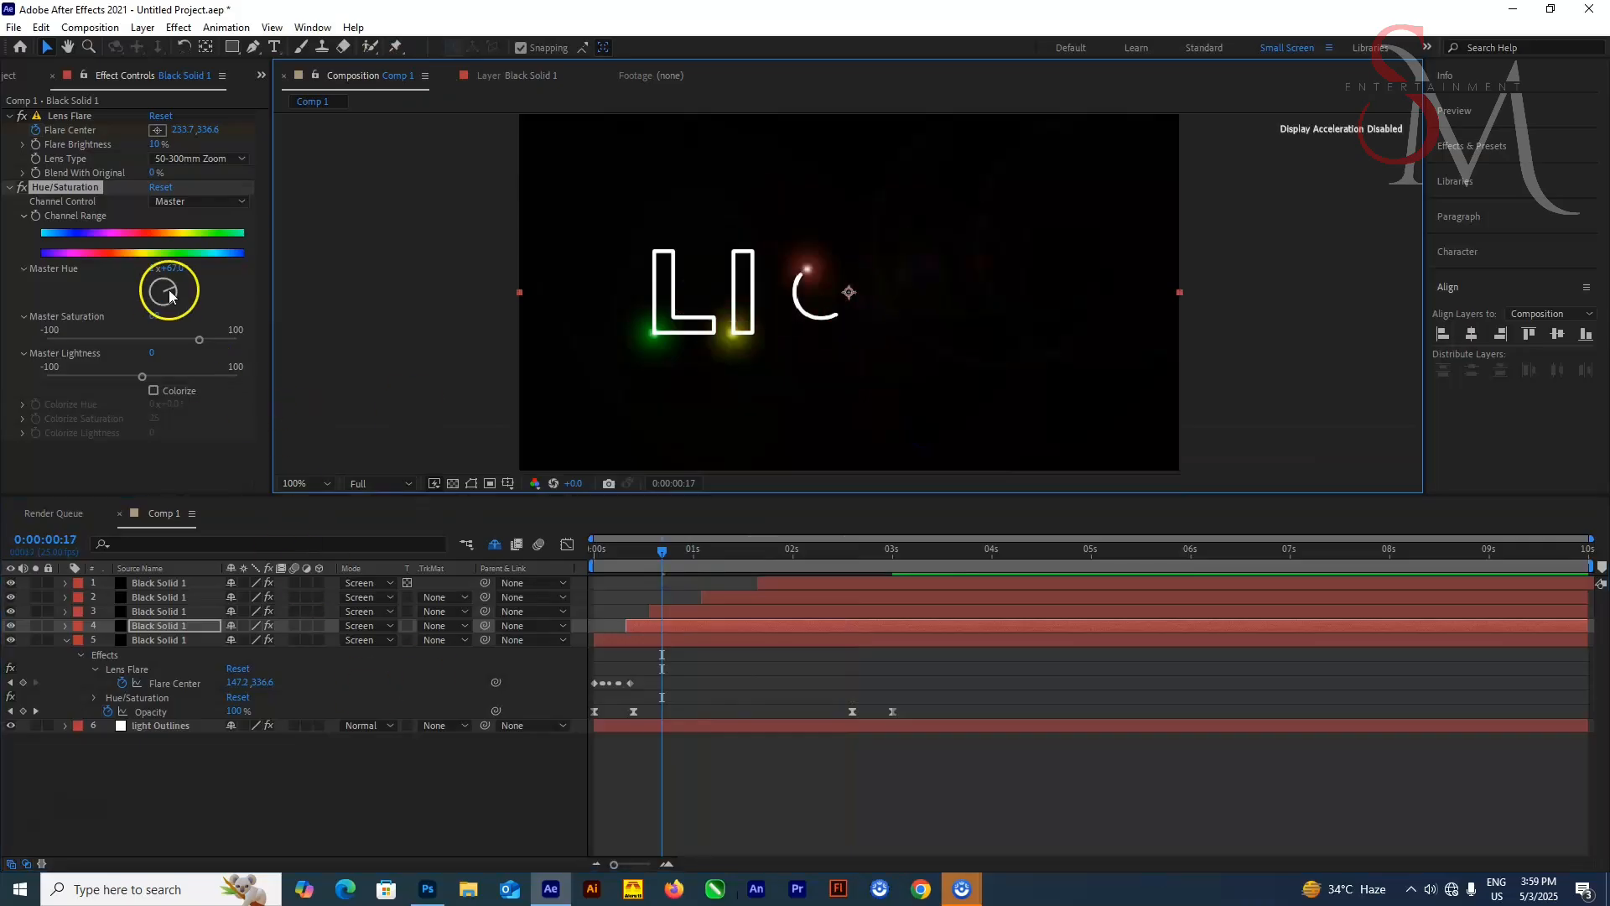
drag(174, 301, 156, 317)
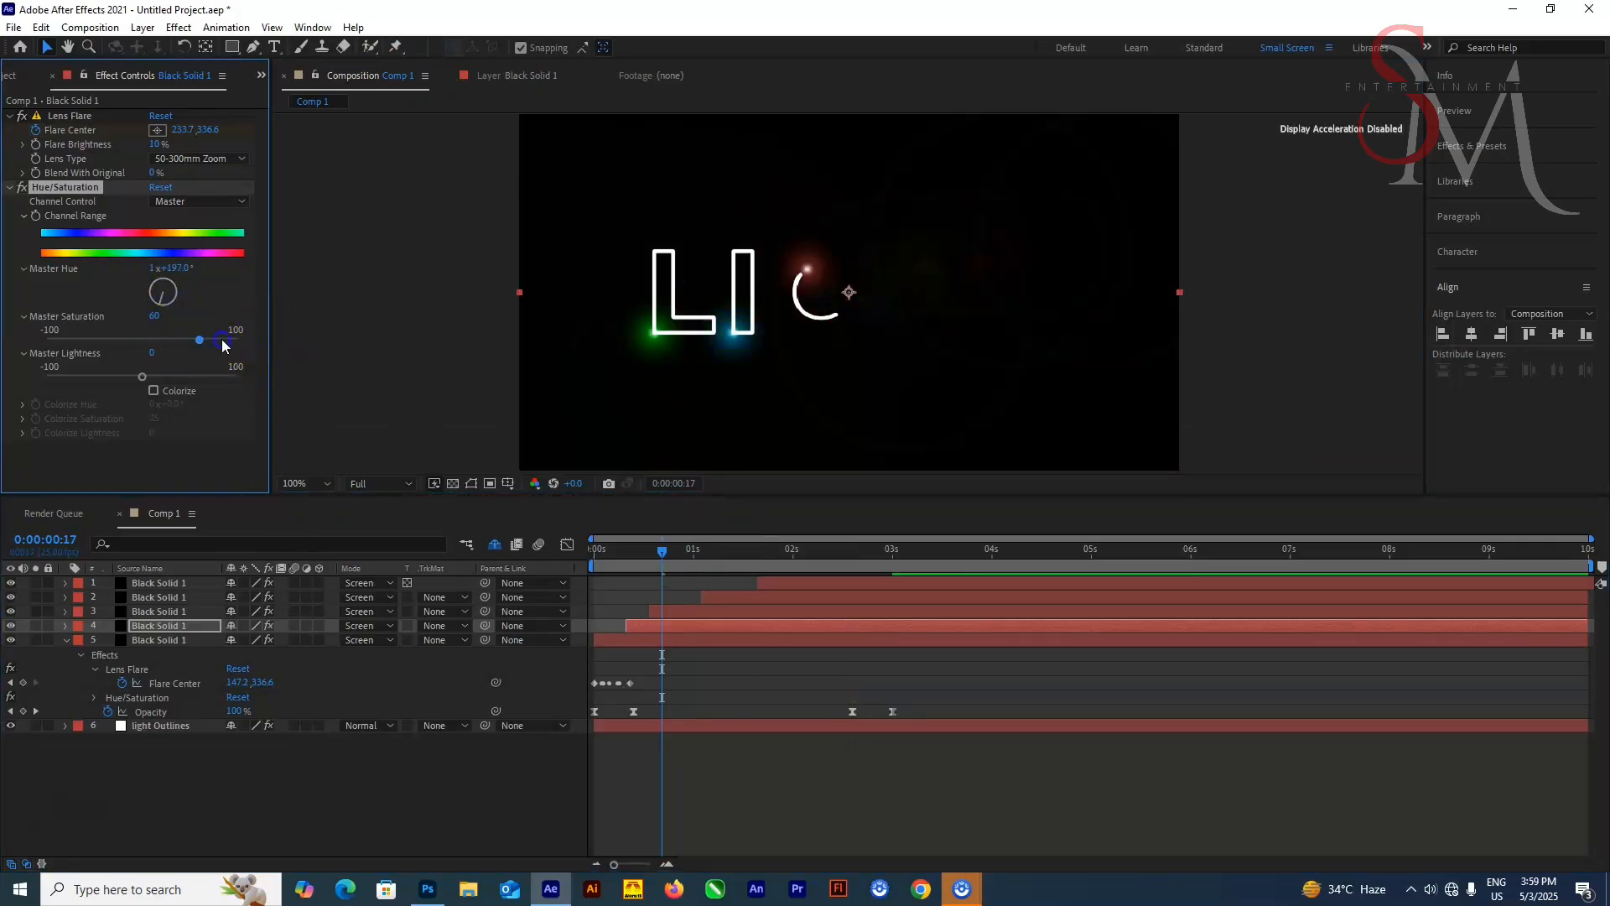
Set Master Hue to about 311° on the third solid and about 256° on the second
click(688, 611)
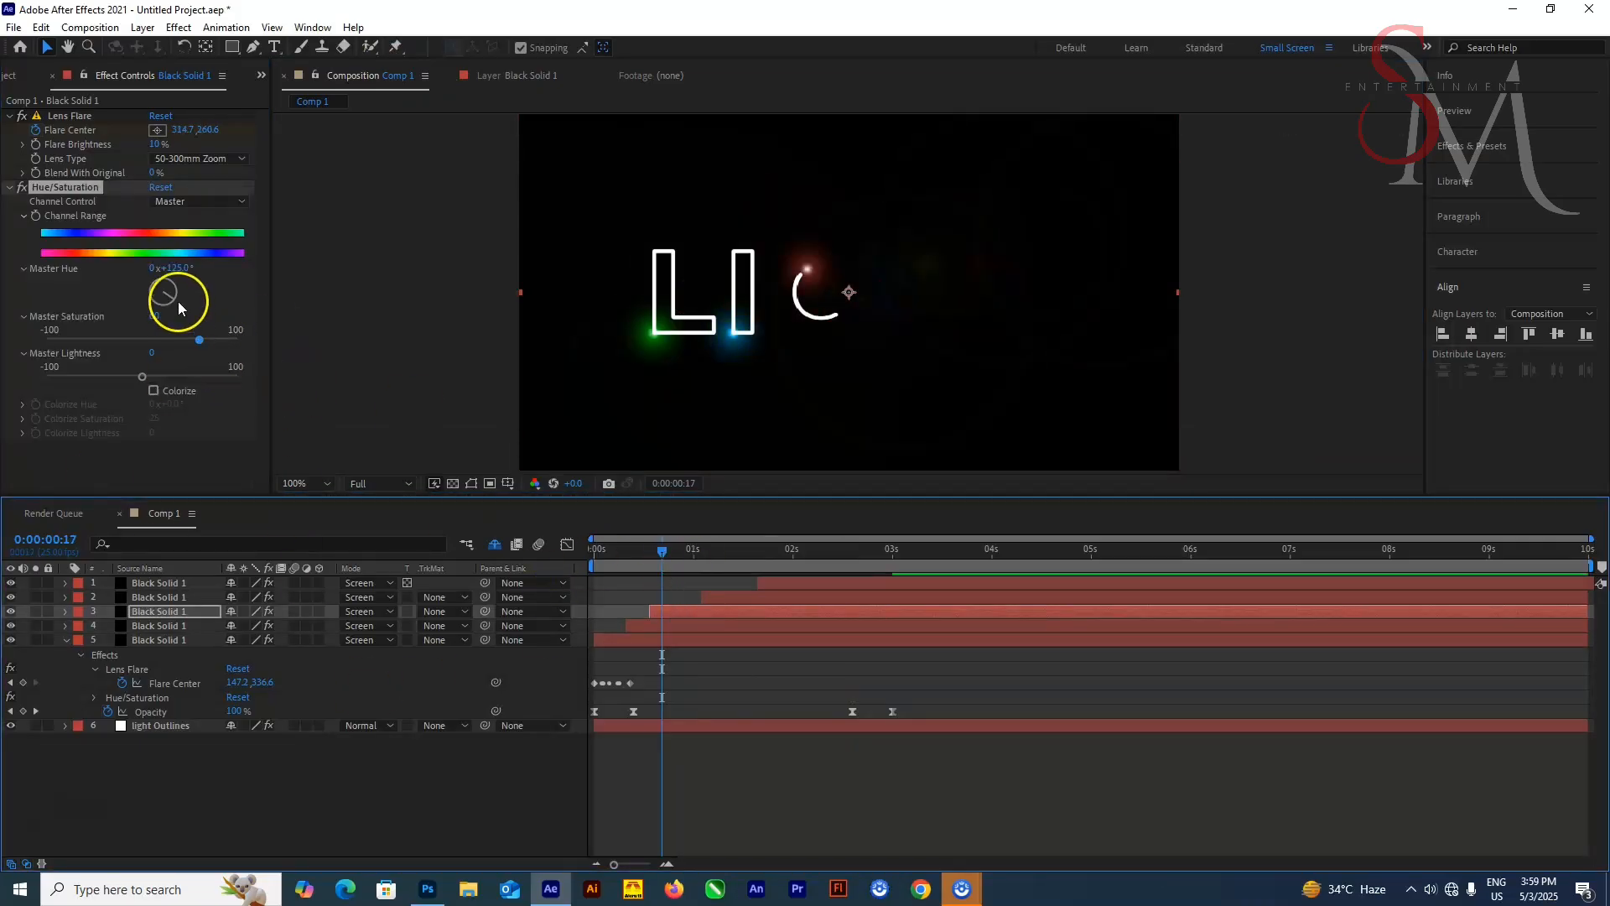
drag(178, 301, 143, 298)
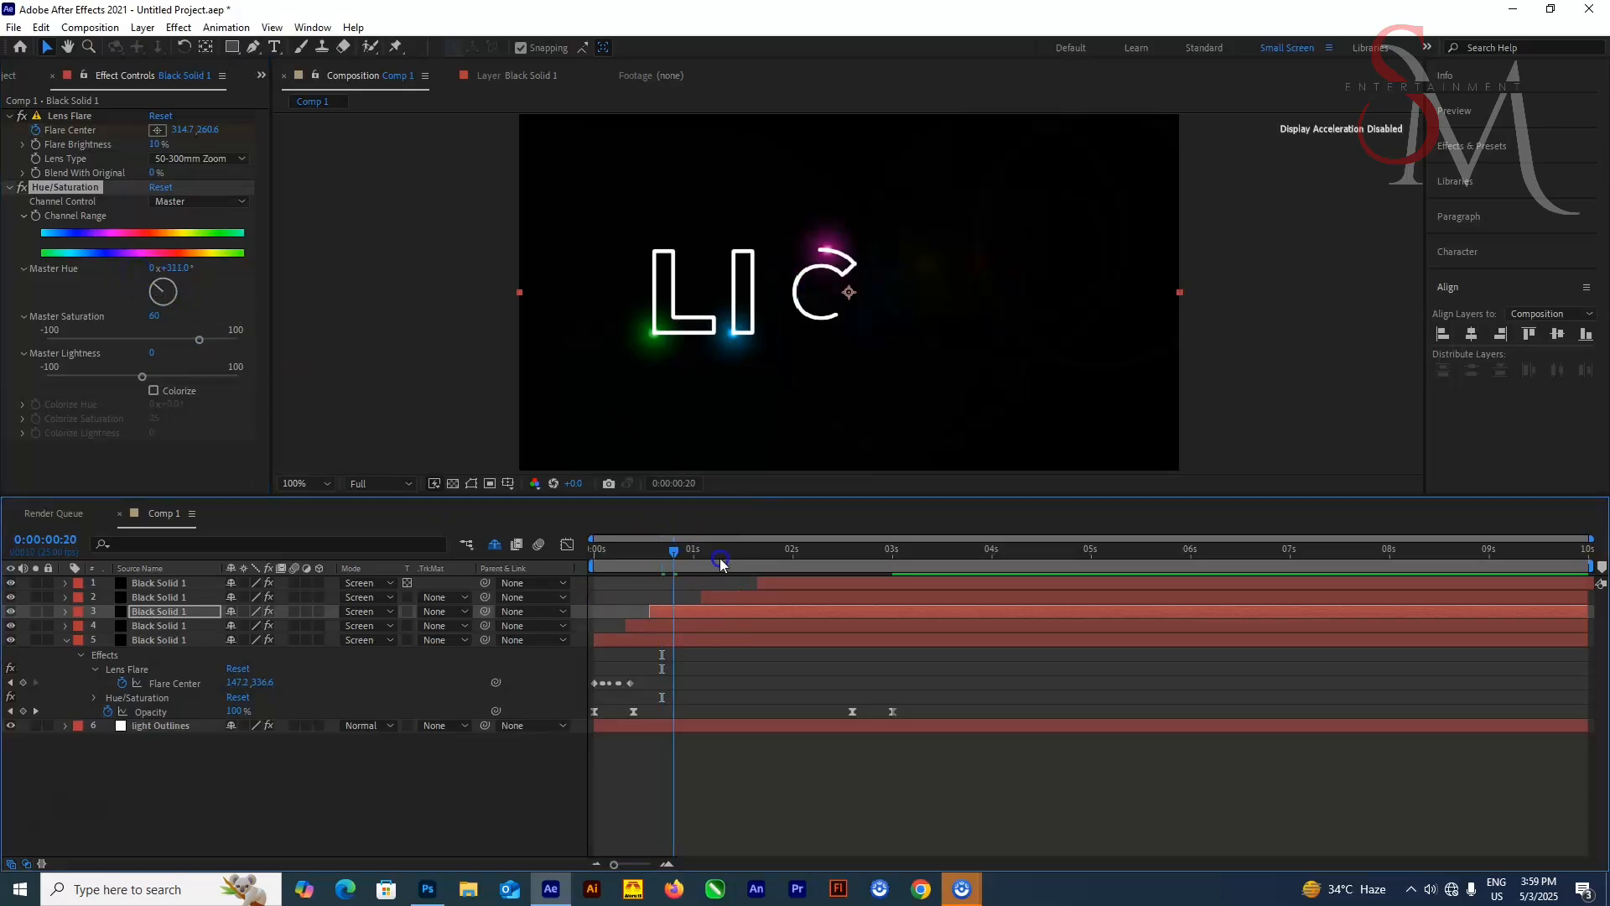
drag(719, 556, 729, 555)
click(733, 596)
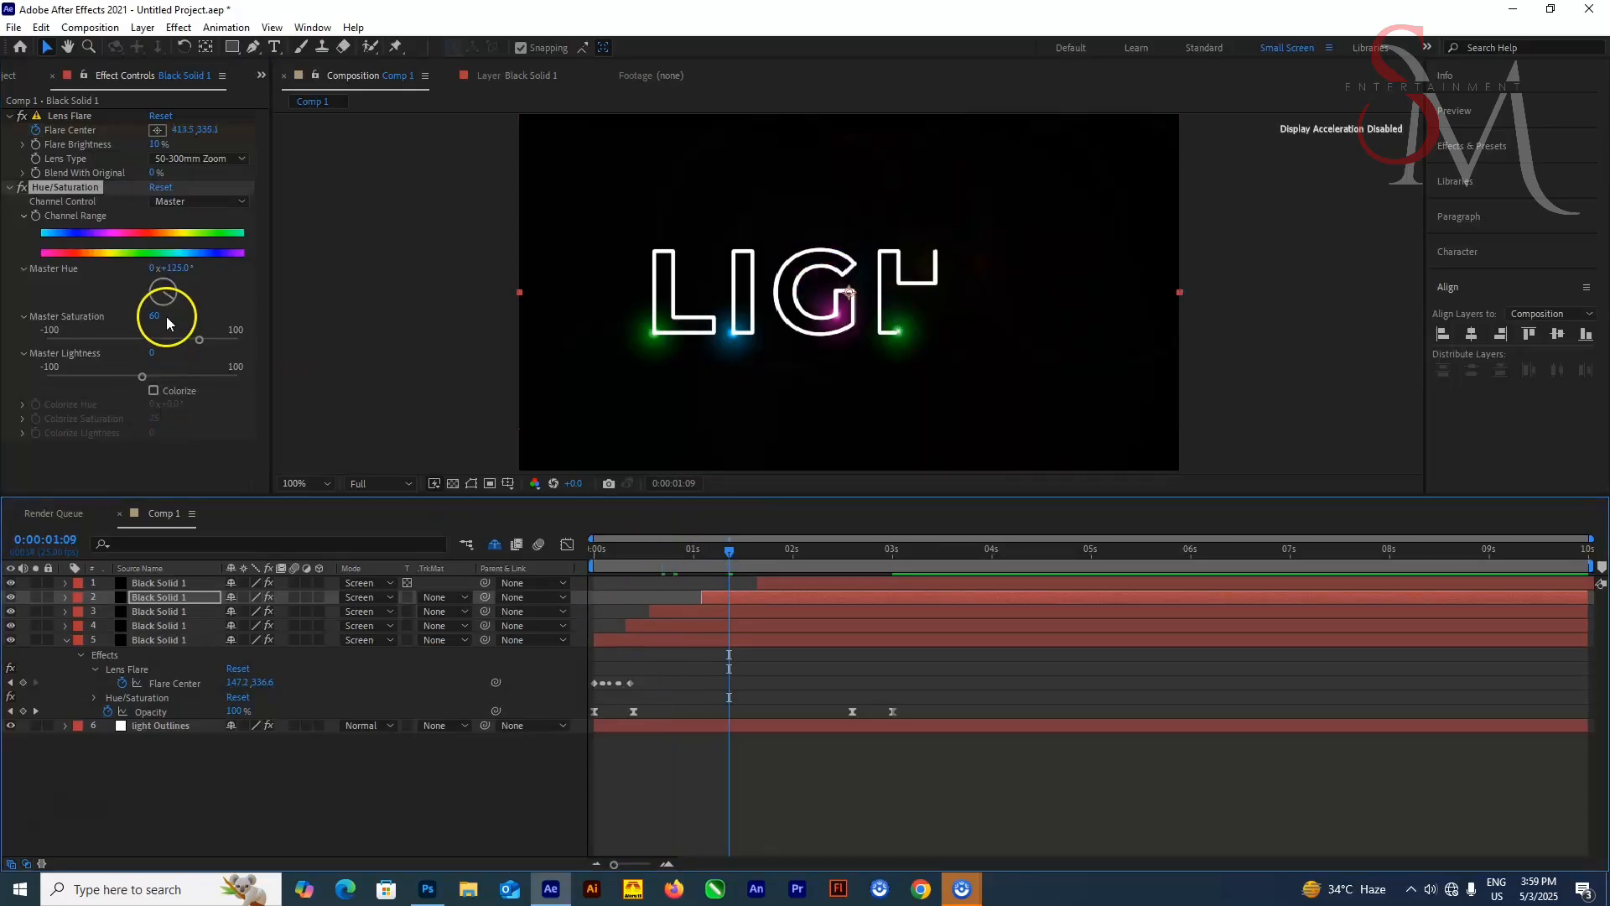
drag(163, 295, 121, 260)
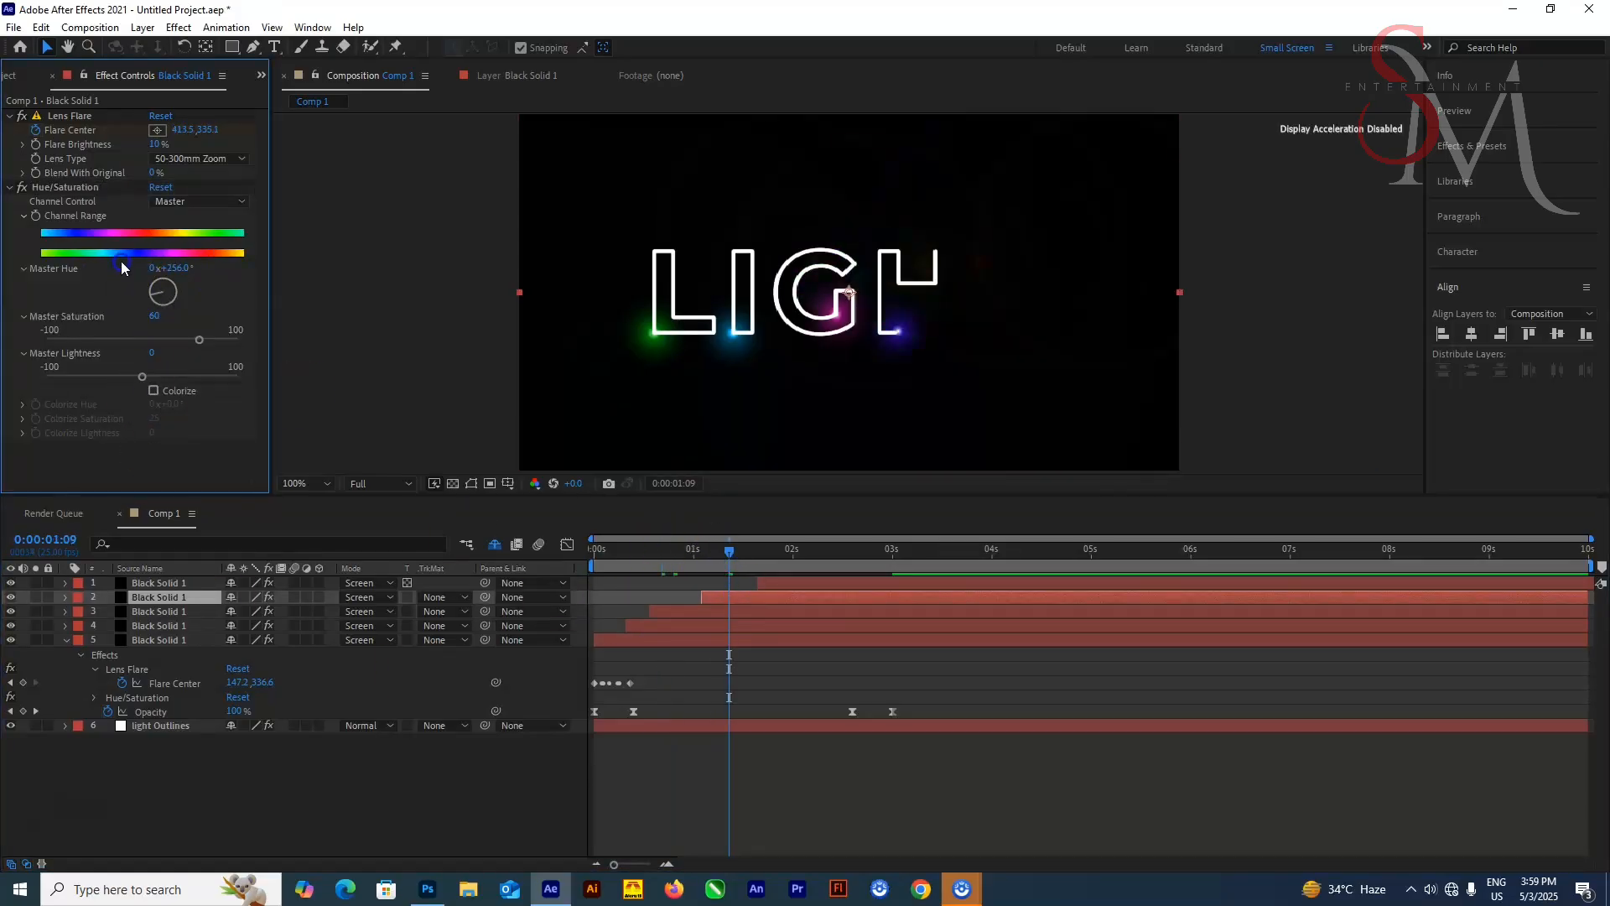
Set the top solid's Master Hue to about 1x+72° and Master Saturation to 92
drag(770, 556, 803, 556)
click(801, 583)
drag(163, 293, 153, 273)
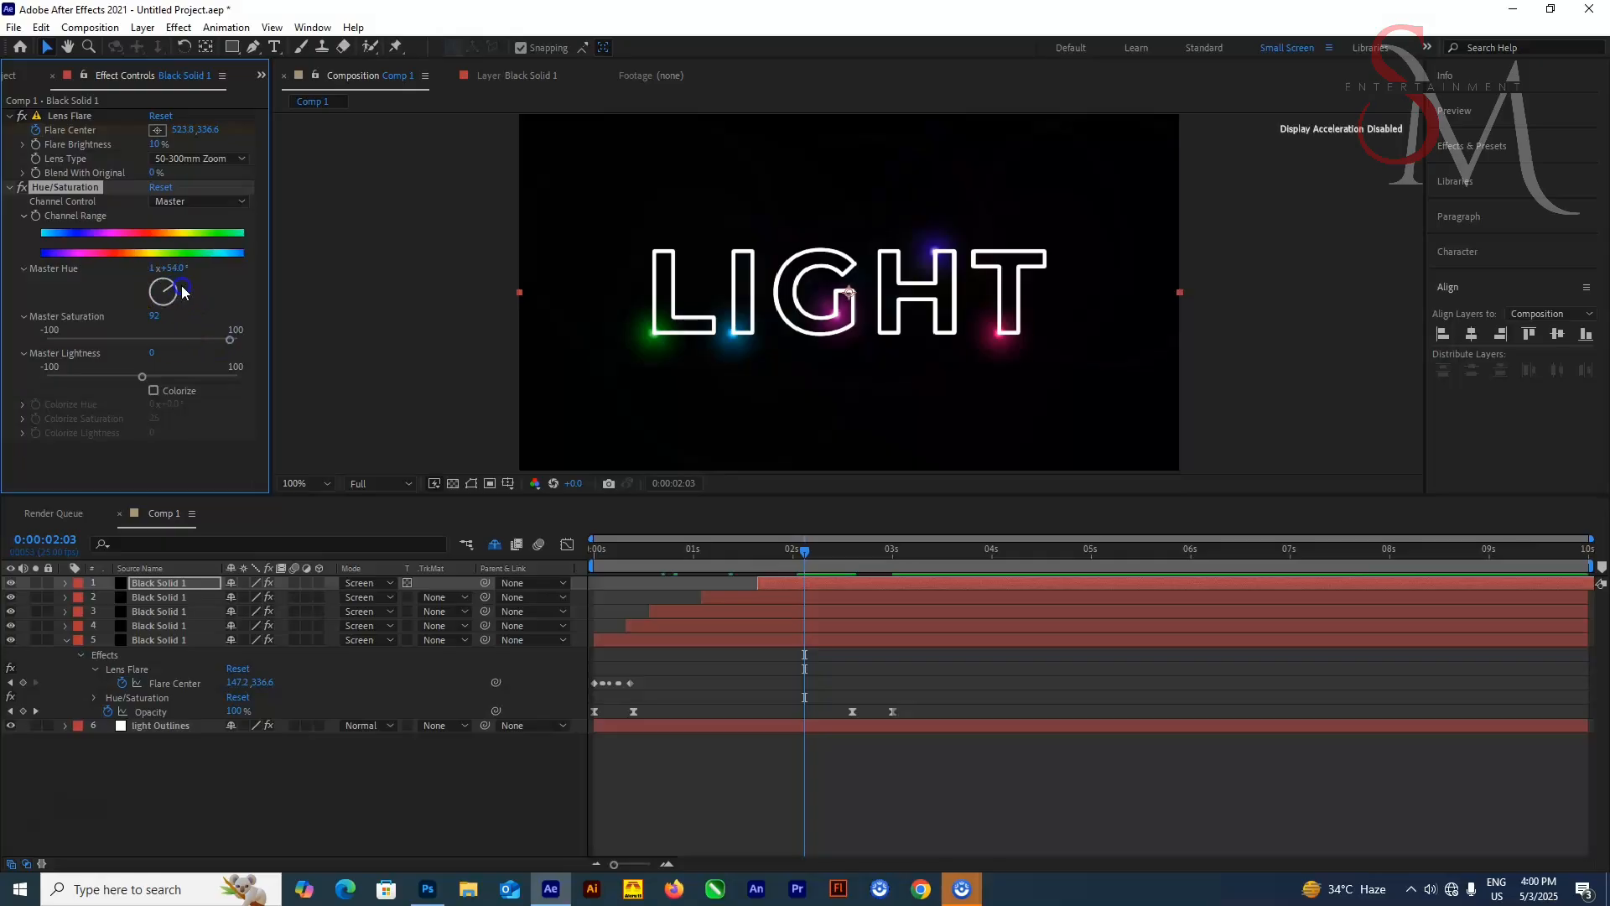
Preview the colored flares from the start and collapse the fifth solid
drag(804, 552, 360, 566)
key(space)
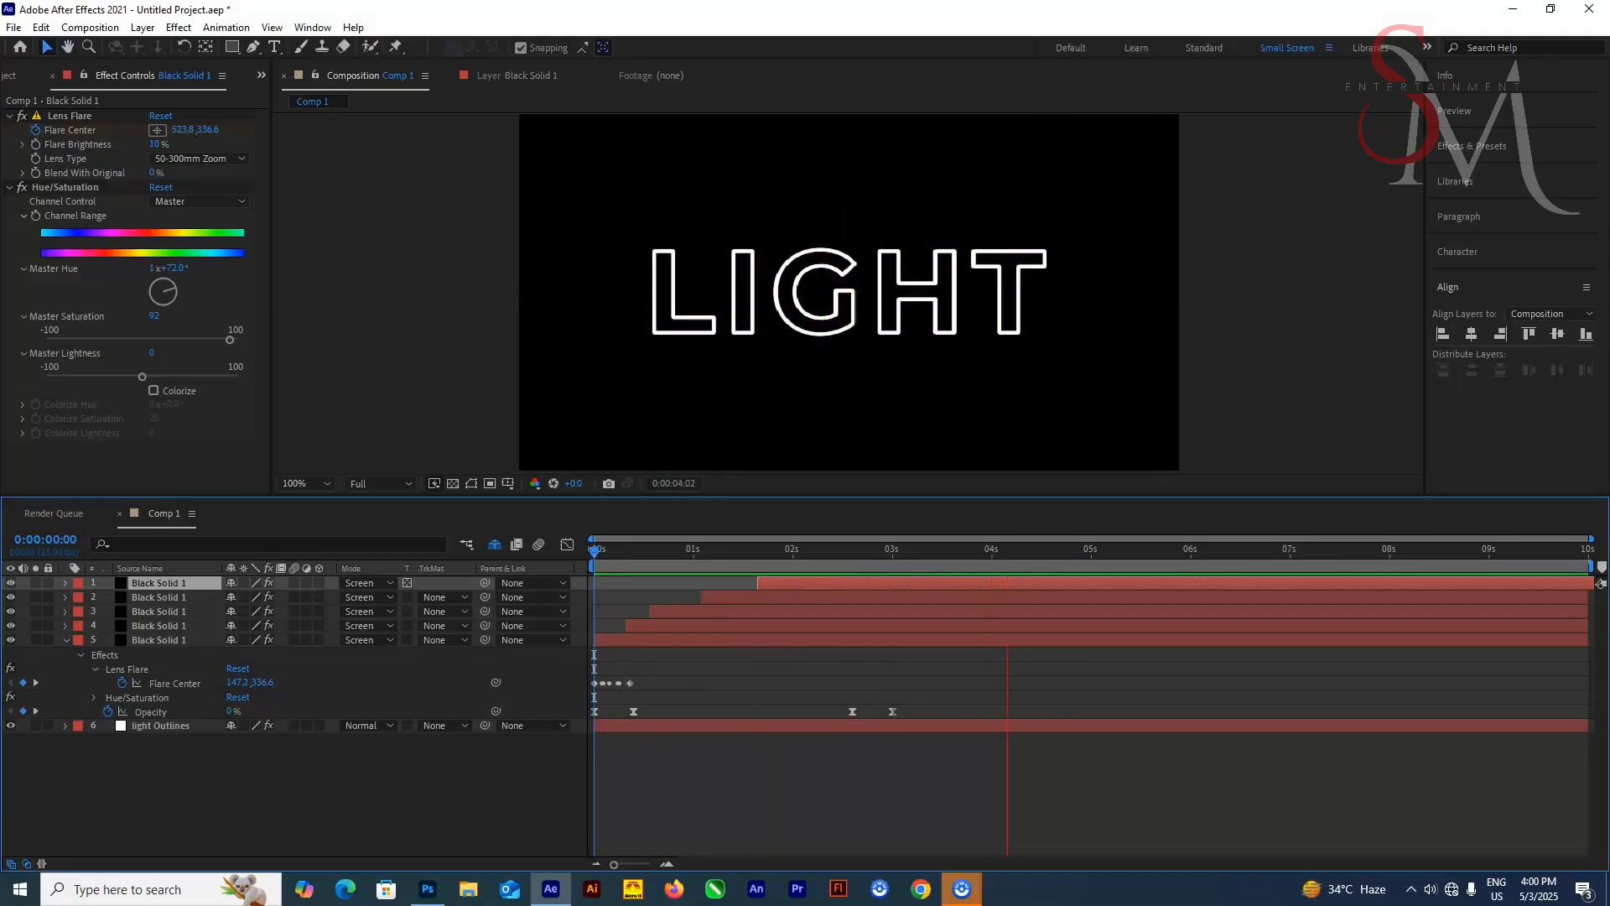
click(67, 645)
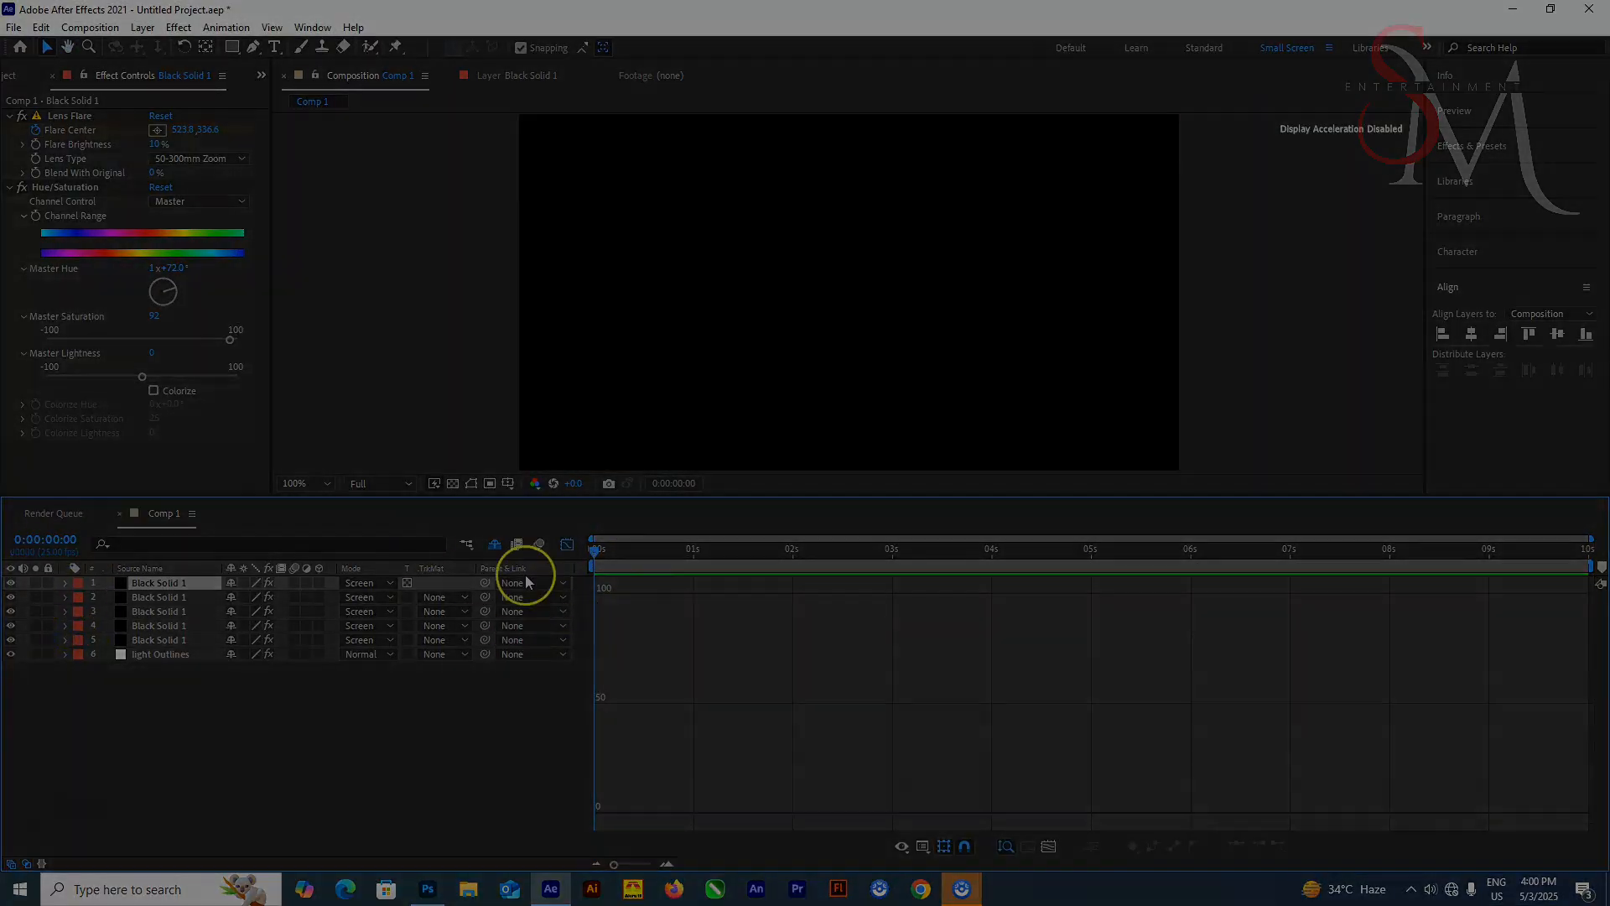